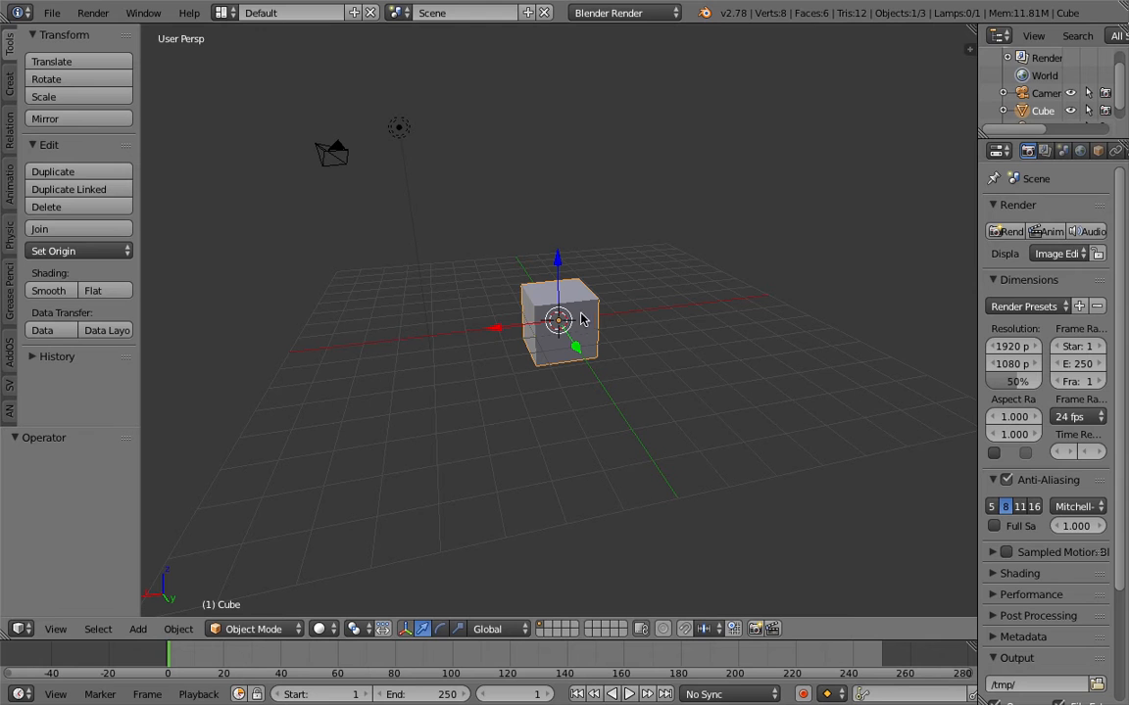
Delete the default cube from the scene.
{"action": "middle_click_drag", "start_coordinate": [532, 316], "coordinate": [431, 381]}
{"action": "key", "text": "Delete"}
{"action": "middle_click_drag", "start_coordinate": [461, 255], "coordinate": [447, 341]}
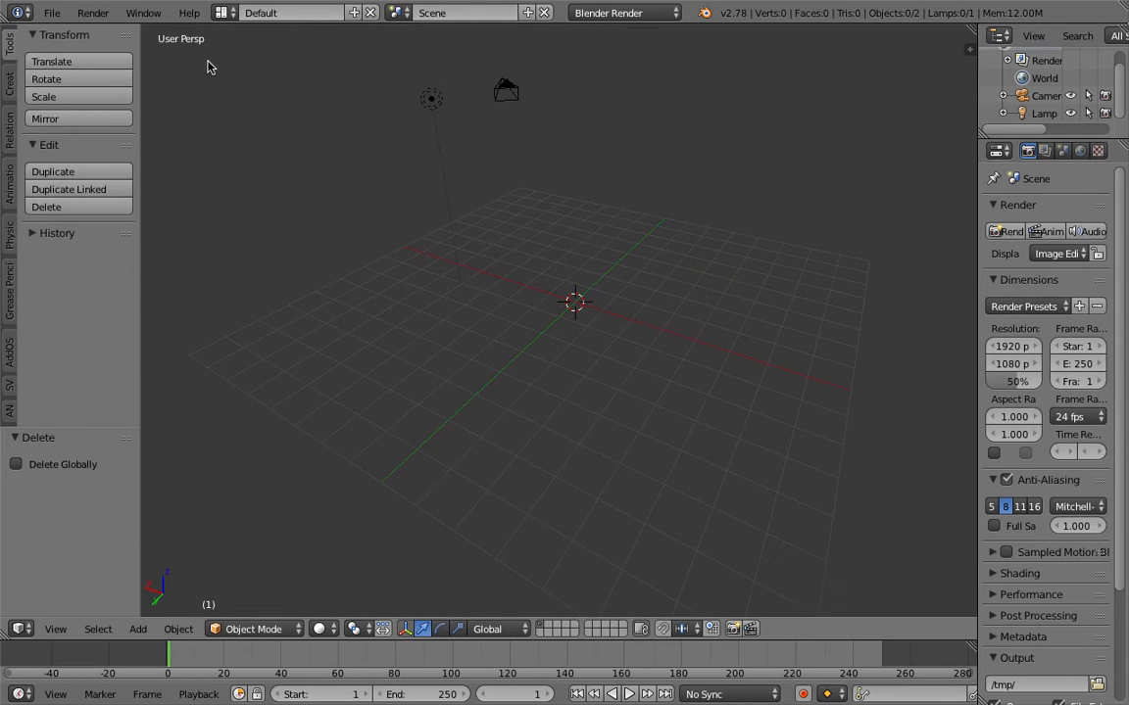
Save the scene to the Desktop under the file name gpfx_001.
{"action": "left_click", "coordinate": [54, 16]}
{"action": "left_click", "coordinate": [118, 148]}
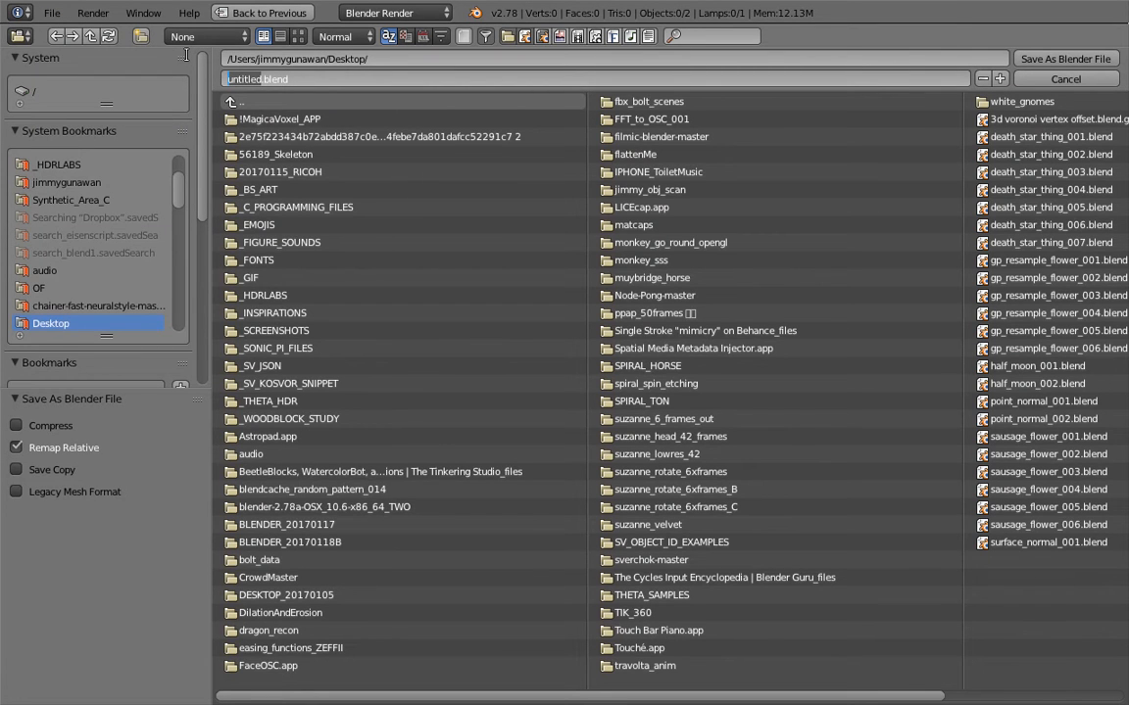
{"action": "type", "text": "gpfx_001"}
{"action": "key", "text": "Return"}
{"action": "left_click", "coordinate": [1058, 58]}
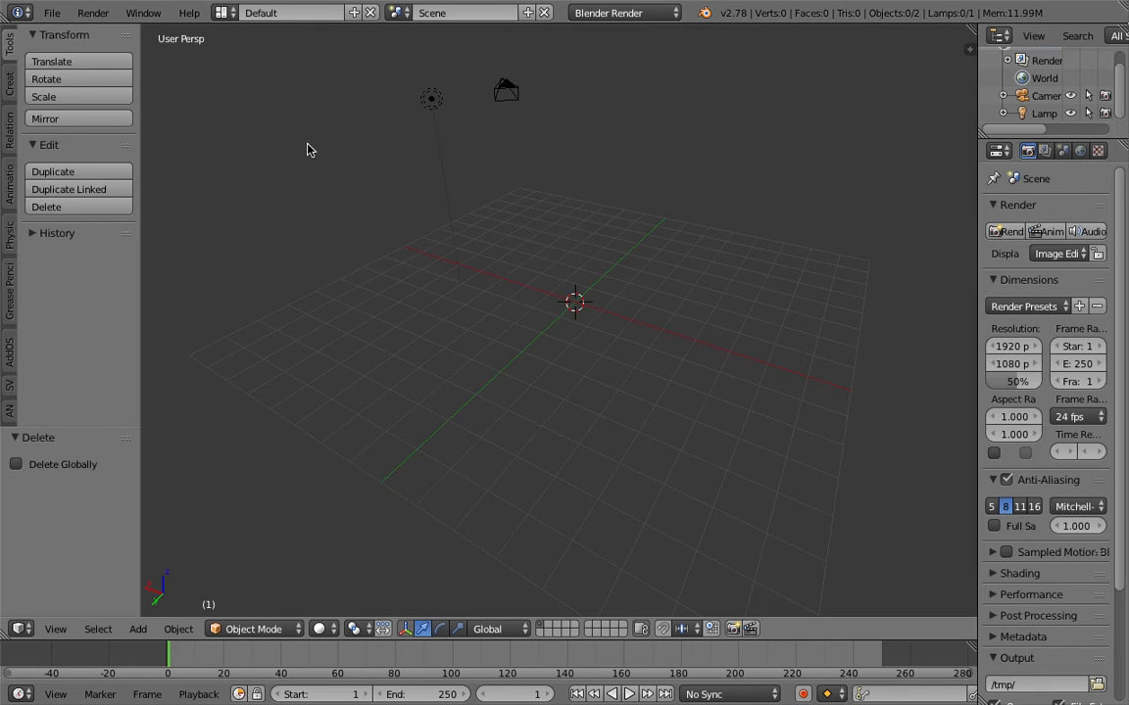
Switch to the top view and draw one long wavy Grease Pencil stroke across the grid.
{"action": "middle_click_drag", "start_coordinate": [569, 282], "coordinate": [620, 343]}
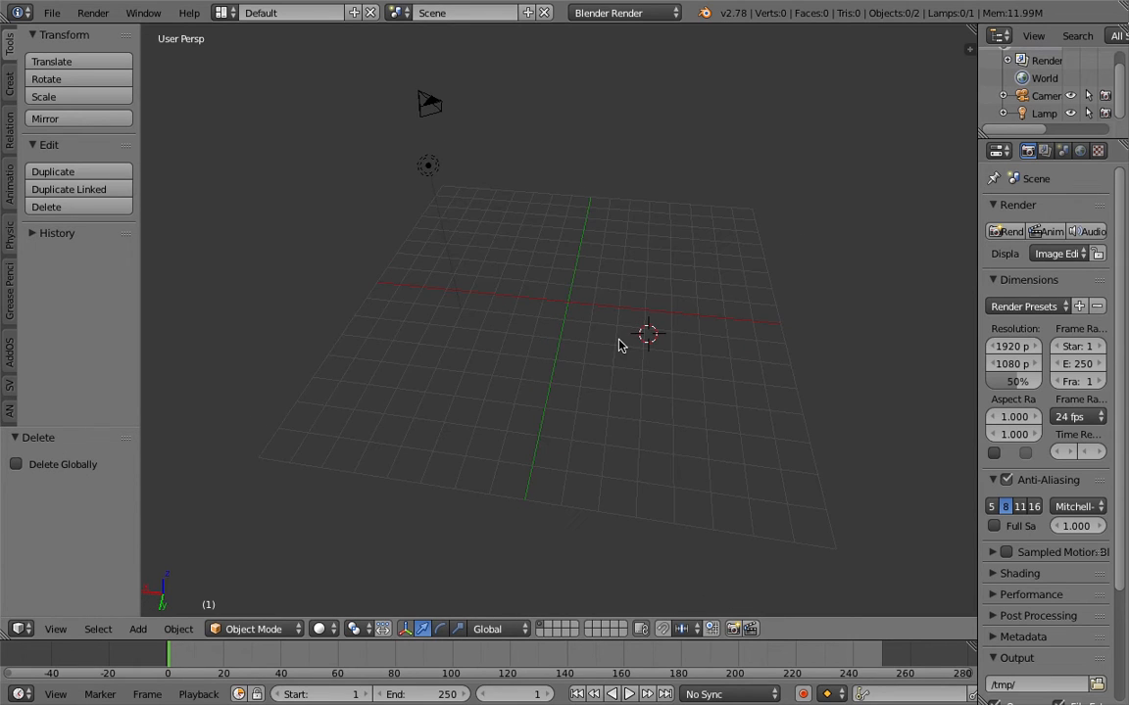
{"action": "middle_click_drag", "start_coordinate": [619, 388], "coordinate": [466, 393]}
{"action": "middle_click_drag", "start_coordinate": [425, 497], "coordinate": [507, 433]}
{"action": "middle_click_drag", "start_coordinate": [466, 353], "coordinate": [532, 498]}
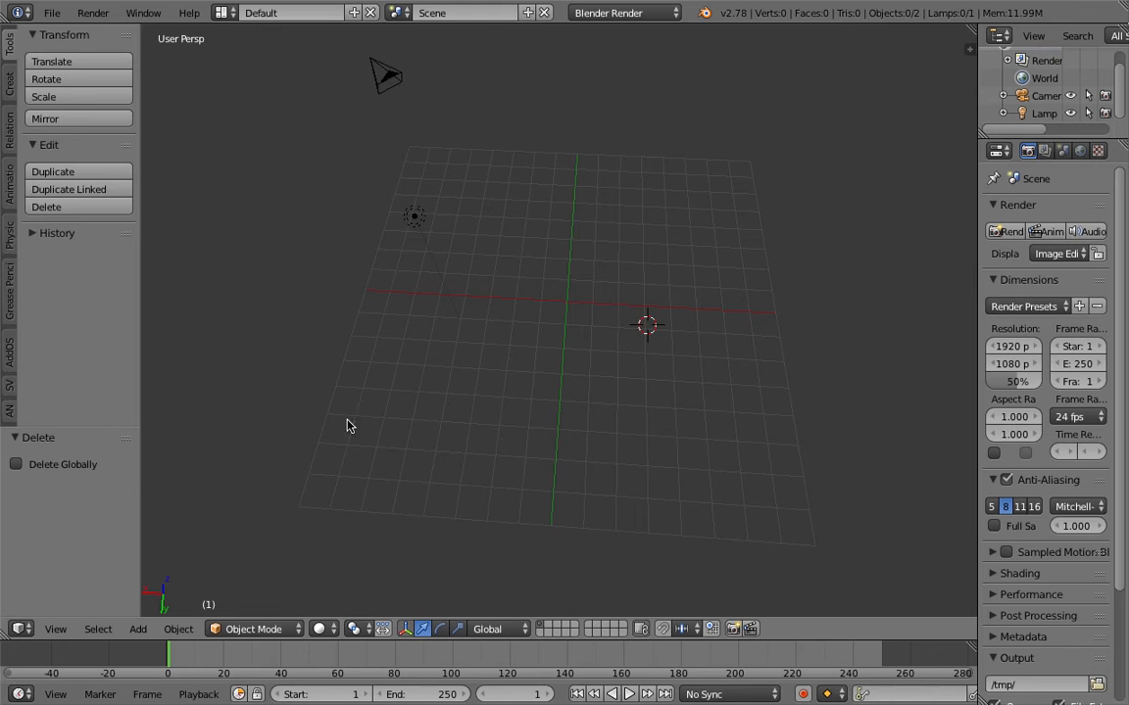
{"action": "left_click", "coordinate": [56, 629]}
{"action": "left_click", "coordinate": [171, 542]}
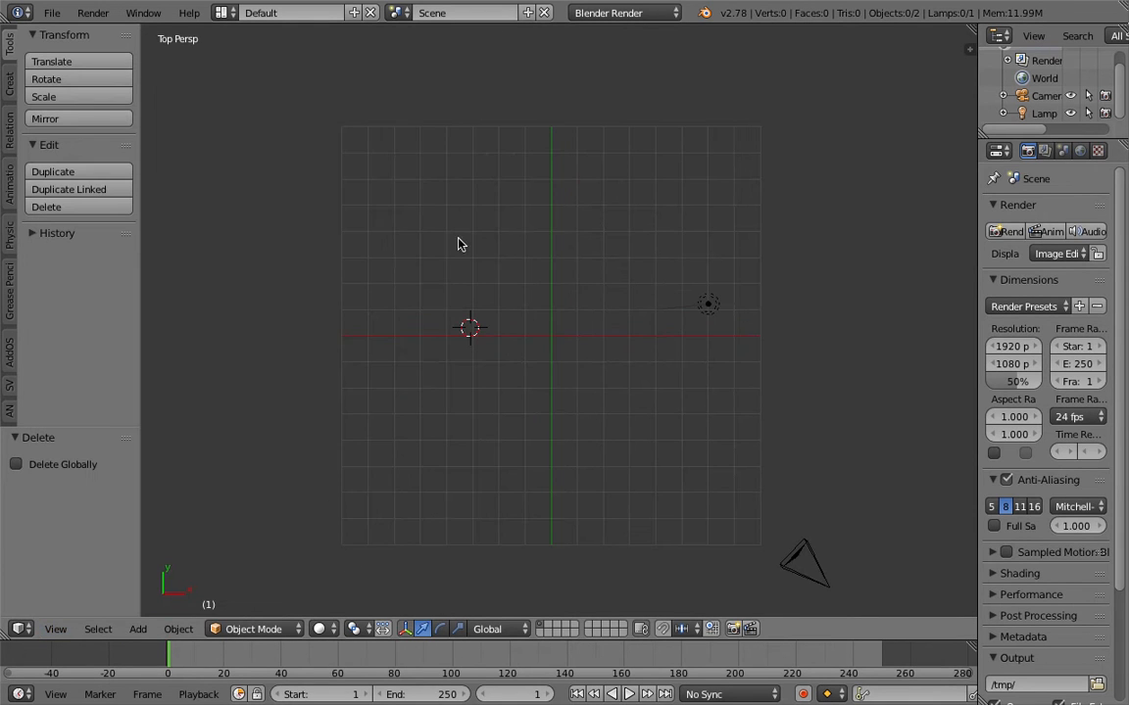
{"action": "mouse_move", "coordinate": [408, 89]}
{"action": "left_mouse_down"}
{"action": "mouse_move", "coordinate": [330, 124]}
{"action": "mouse_move", "coordinate": [539, 320]}
{"action": "mouse_move", "coordinate": [572, 512]}
{"action": "mouse_move", "coordinate": [748, 423]}
{"action": "mouse_move", "coordinate": [819, 499]}
{"action": "left_mouse_up"}
{"action": "mouse_move", "coordinate": [819, 499]}
{"action": "middle_mouse_down"}
{"action": "mouse_move", "coordinate": [660, 403]}
{"action": "mouse_move", "coordinate": [673, 352]}
{"action": "mouse_move", "coordinate": [656, 323]}
{"action": "middle_mouse_up"}
{"action": "scroll", "coordinate": [658, 319], "scroll_direction": "down", "scroll_amount": 1}
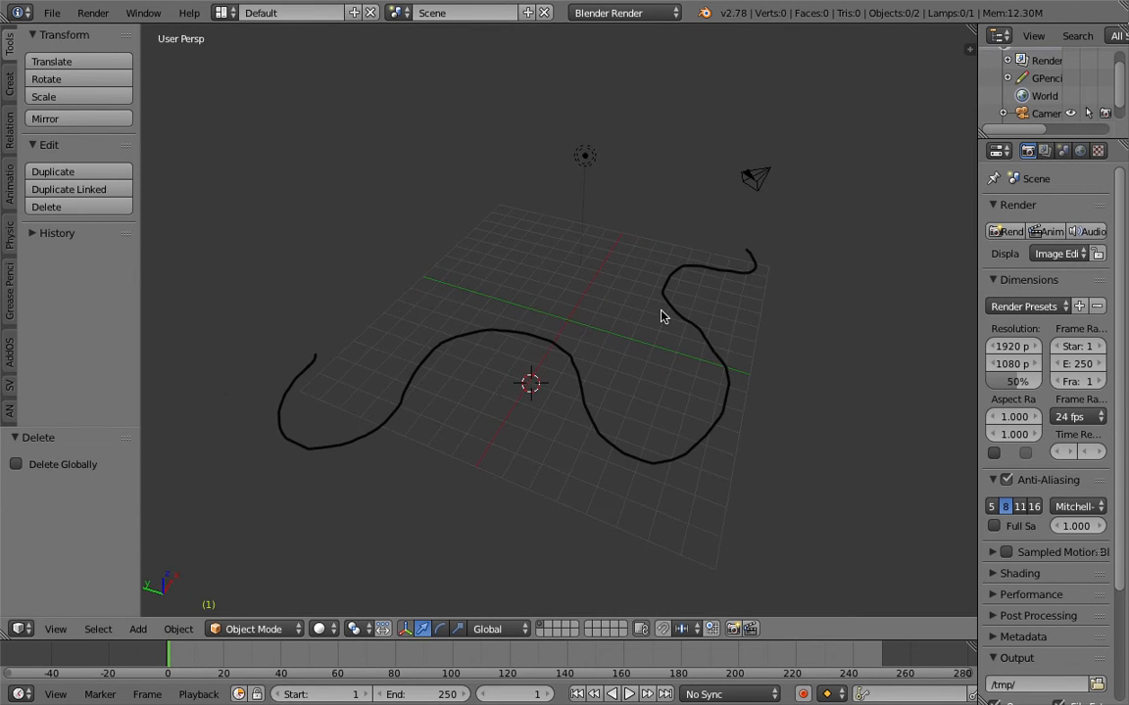
Save the file and convert the Grease Pencil stroke to a Bezier Curve.
{"action": "key", "text": "ctrl+s"}
{"action": "key", "text": "space"}
{"action": "type", "text": "conv"}
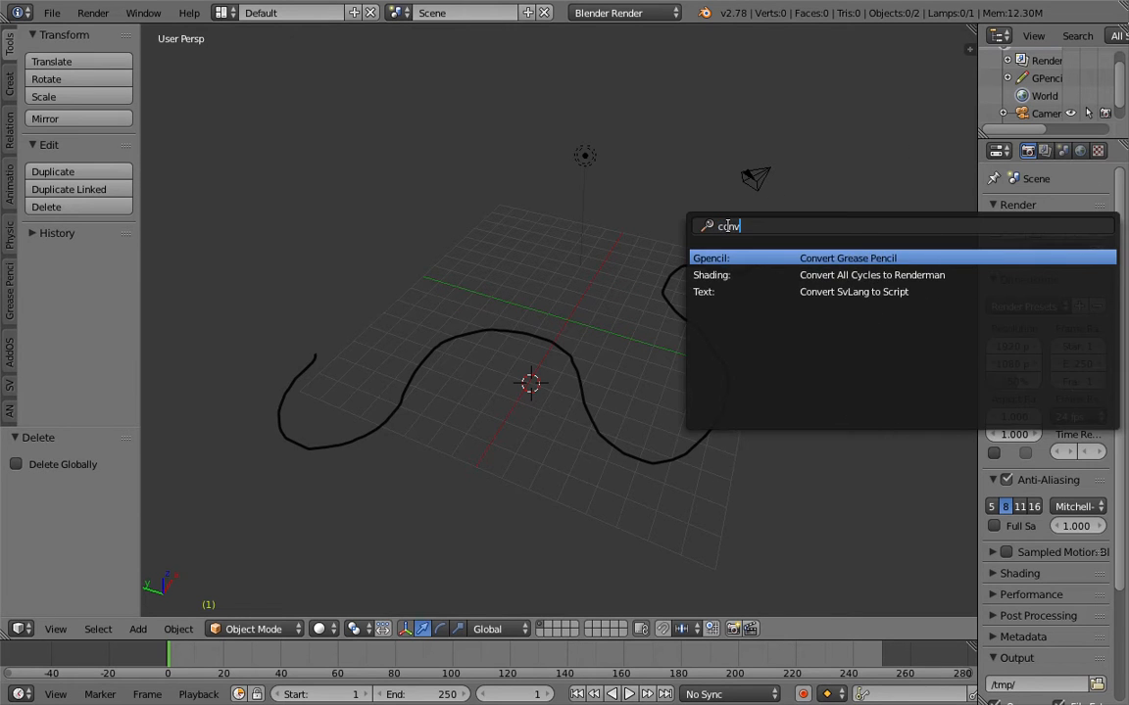
{"action": "key", "text": "Return"}
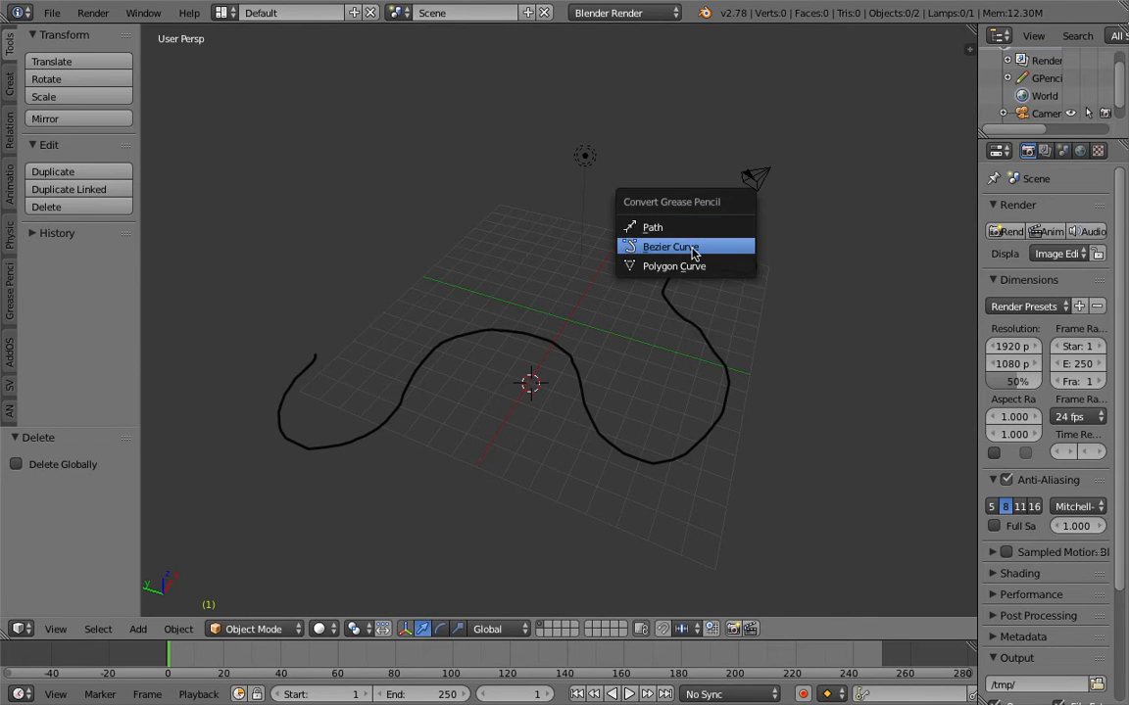
{"action": "left_click", "coordinate": [693, 251]}
Hide the original stroke's colour in the Grease Pencil palette and collapse the viewport sidebar.
{"action": "left_click", "coordinate": [969, 50]}
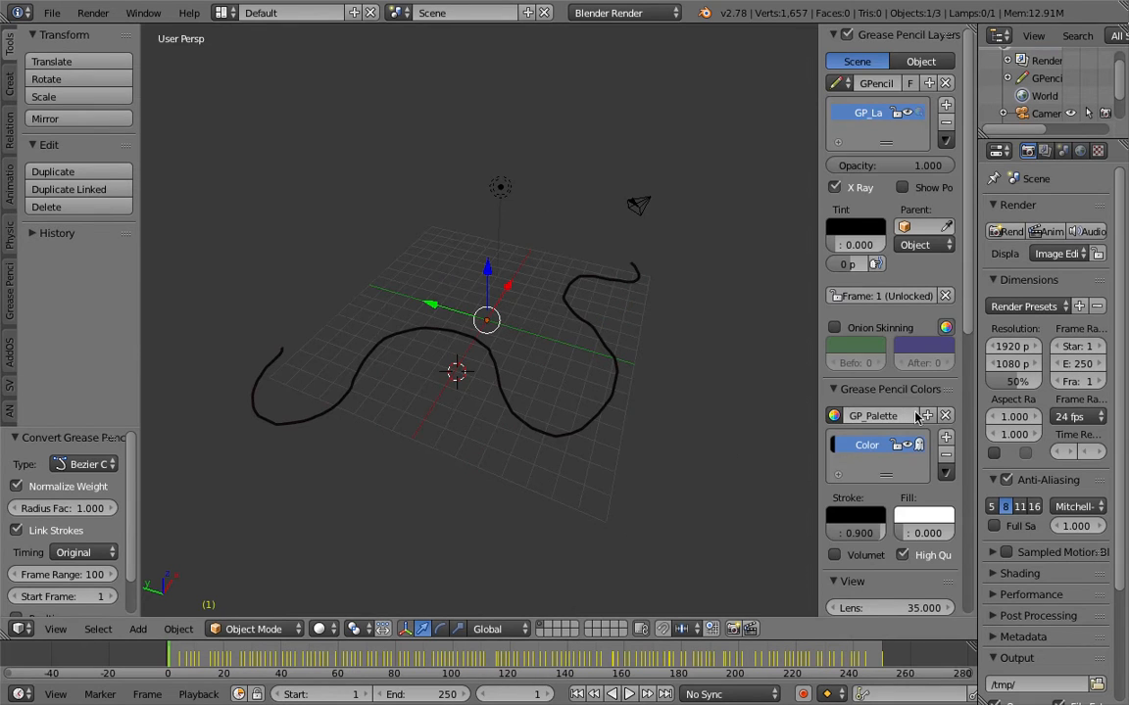
{"action": "left_click", "coordinate": [907, 449]}
{"action": "left_click_drag", "start_coordinate": [818, 327], "coordinate": [965, 328]}
{"action": "scroll", "coordinate": [697, 340], "scroll_direction": "up", "scroll_amount": 3}
{"action": "mouse_move", "coordinate": [635, 350]}
{"action": "middle_mouse_down"}
{"action": "mouse_move", "coordinate": [692, 321]}
{"action": "mouse_move", "coordinate": [606, 355]}
{"action": "mouse_move", "coordinate": [636, 341]}
{"action": "middle_mouse_up"}
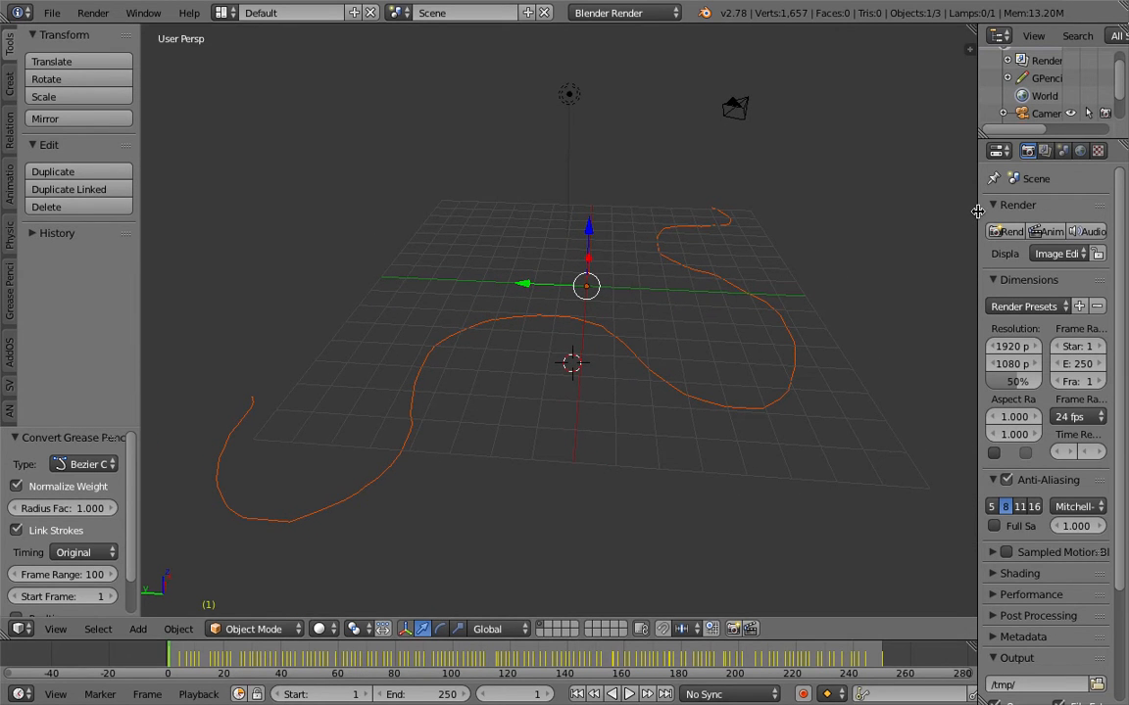
Widen the properties editor, select the converted GP_Layer curve and show its curve data settings.
{"action": "left_click_drag", "start_coordinate": [977, 212], "coordinate": [875, 208]}
{"action": "right_click", "coordinate": [683, 302]}
{"action": "middle_click_drag", "start_coordinate": [681, 303], "coordinate": [666, 303]}
{"action": "left_click", "coordinate": [1044, 150]}
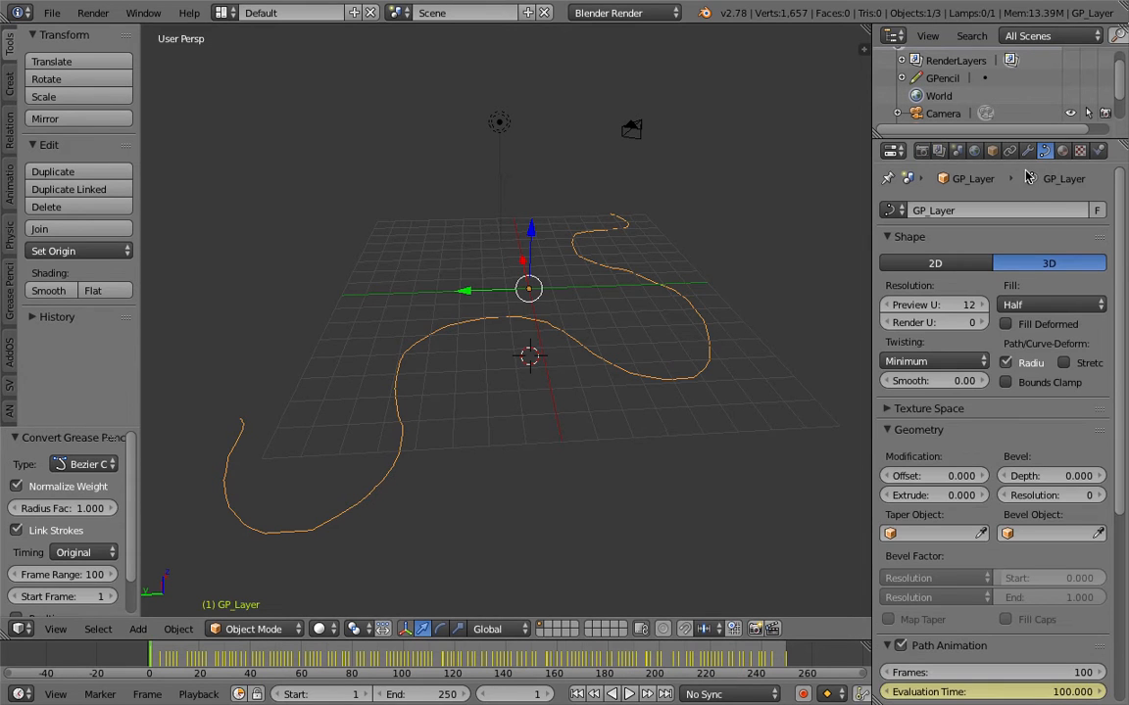
Try changing the curve's geometry values, and reset Extrude and bevel Depth to 0.
{"action": "mouse_move", "coordinate": [948, 479]}
{"action": "left_mouse_down"}
{"action": "mouse_move", "coordinate": [982, 496]}
{"action": "mouse_move", "coordinate": [1033, 479]}
{"action": "mouse_move", "coordinate": [953, 477]}
{"action": "mouse_move", "coordinate": [1087, 478]}
{"action": "mouse_move", "coordinate": [794, 477]}
{"action": "mouse_move", "coordinate": [941, 477]}
{"action": "mouse_move", "coordinate": [942, 488]}
{"action": "left_mouse_up"}
{"action": "left_click", "coordinate": [943, 491]}
{"action": "type", "text": "0"}
{"action": "key", "text": "Return"}
{"action": "left_click", "coordinate": [1077, 477]}
{"action": "type", "text": "0"}
{"action": "key", "text": "Return"}
Switch to the Compositing screen layout and save the file.
{"action": "middle_click_drag", "start_coordinate": [496, 378], "coordinate": [492, 390]}
{"action": "left_click", "coordinate": [210, 20]}
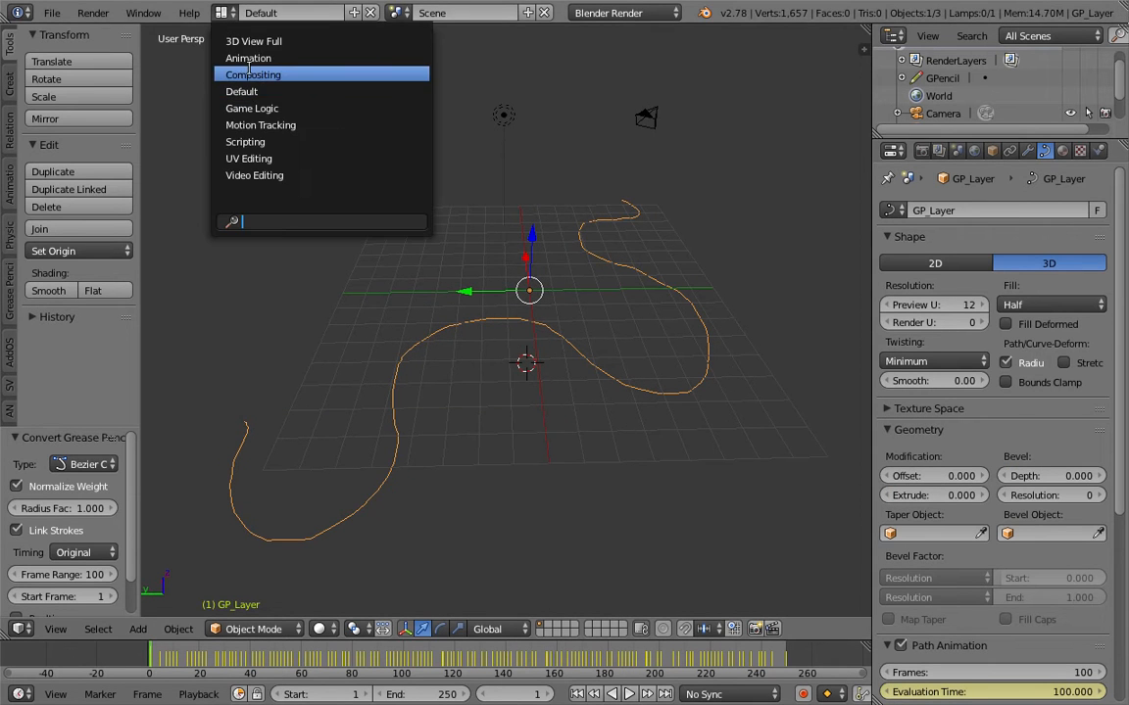
{"action": "left_click", "coordinate": [249, 71]}
{"action": "middle_click_drag", "start_coordinate": [637, 526], "coordinate": [768, 494]}
{"action": "key", "text": "ctrl+s"}
{"action": "left_click", "coordinate": [803, 511]}
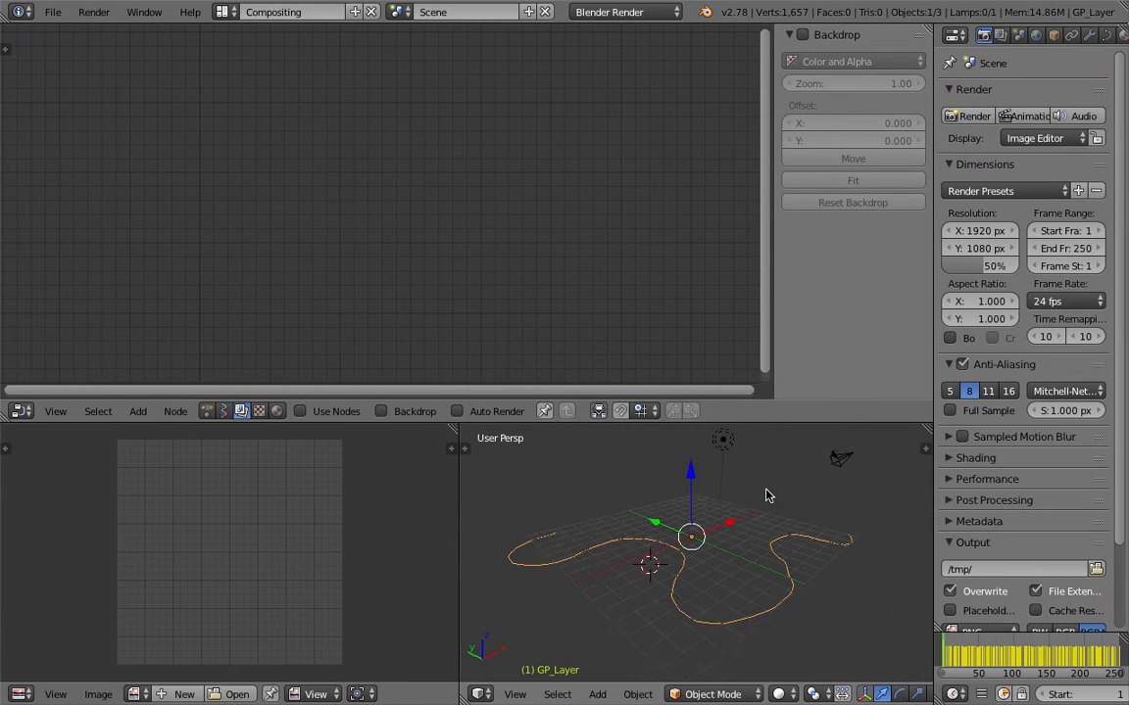
Show the Sverchok node tree and add an Objects in mk3 node to it.
{"action": "left_click", "coordinate": [226, 411]}
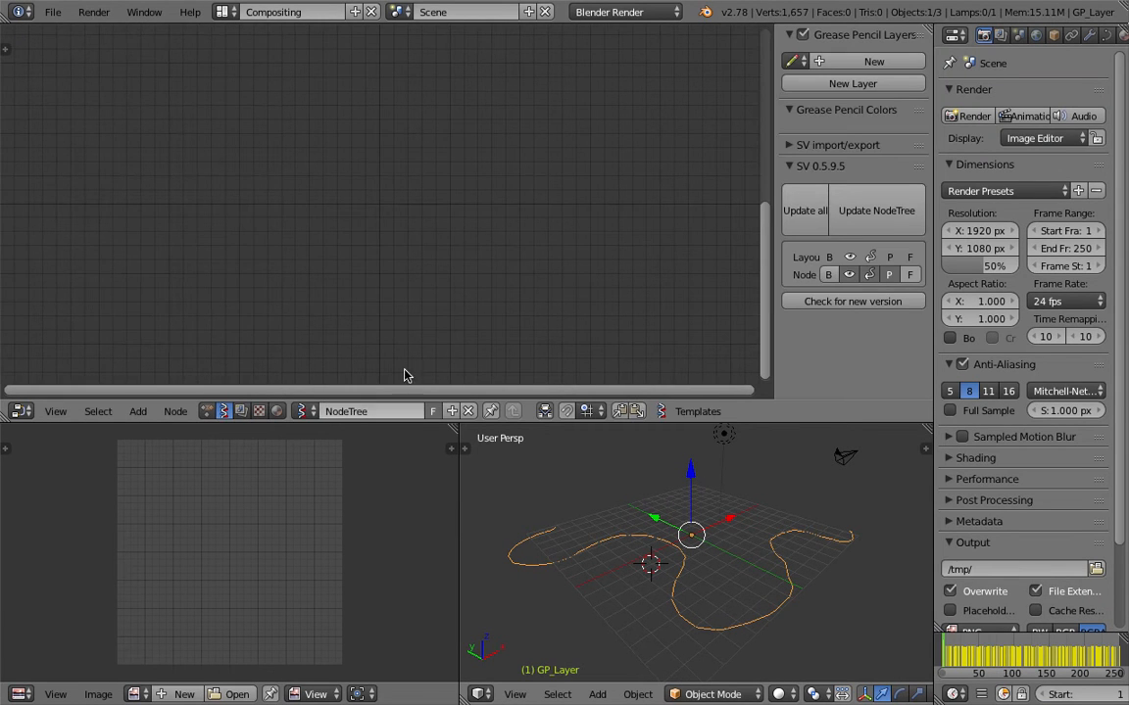
{"action": "key", "text": "shift+a"}
{"action": "left_click", "coordinate": [315, 211]}
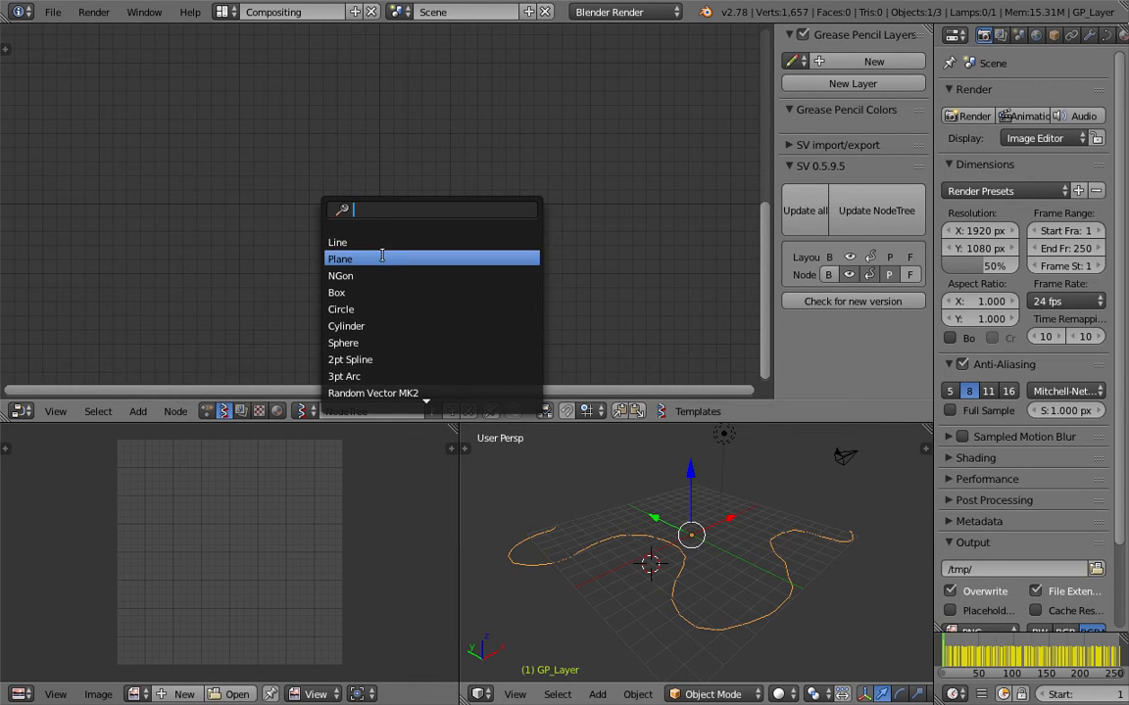
{"action": "type", "text": "object"}
{"action": "key", "text": "Down"}
{"action": "key", "text": "Return"}
{"action": "left_click", "coordinate": [181, 115]}
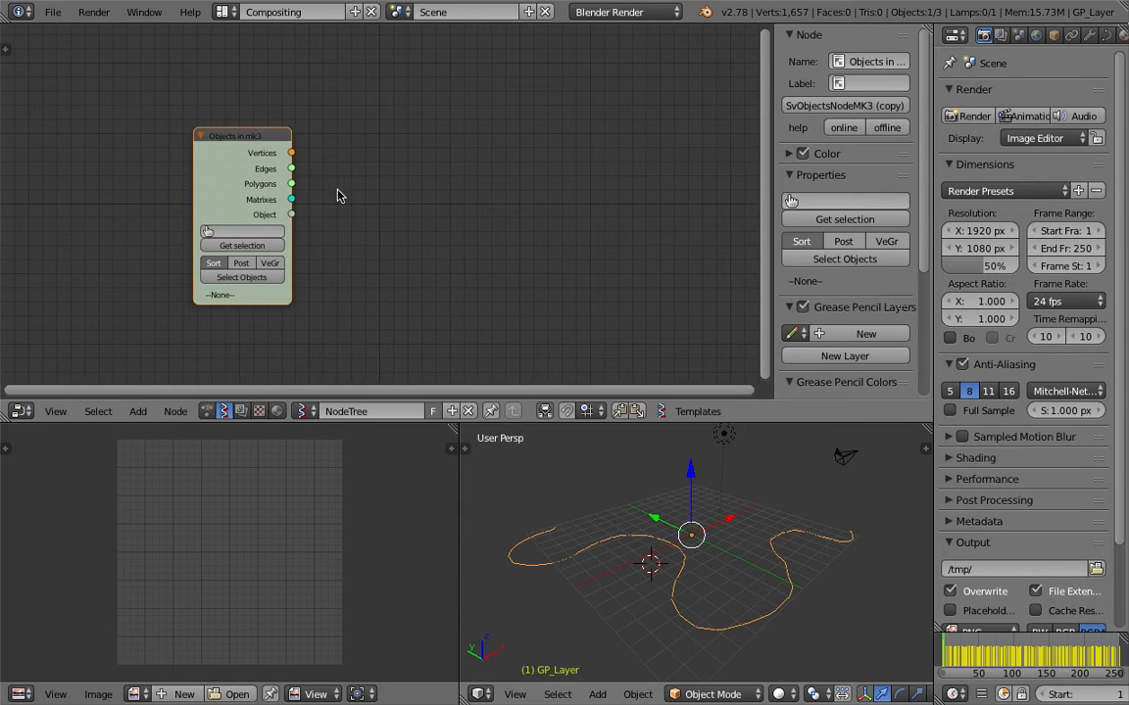
Load the selected GP_Layer curve into the Objects in mk3 node and save the file.
{"action": "left_click", "coordinate": [222, 246]}
{"action": "middle_click_drag", "start_coordinate": [722, 546], "coordinate": [739, 558]}
{"action": "key", "text": "ctrl+s"}
{"action": "left_click", "coordinate": [740, 558]}
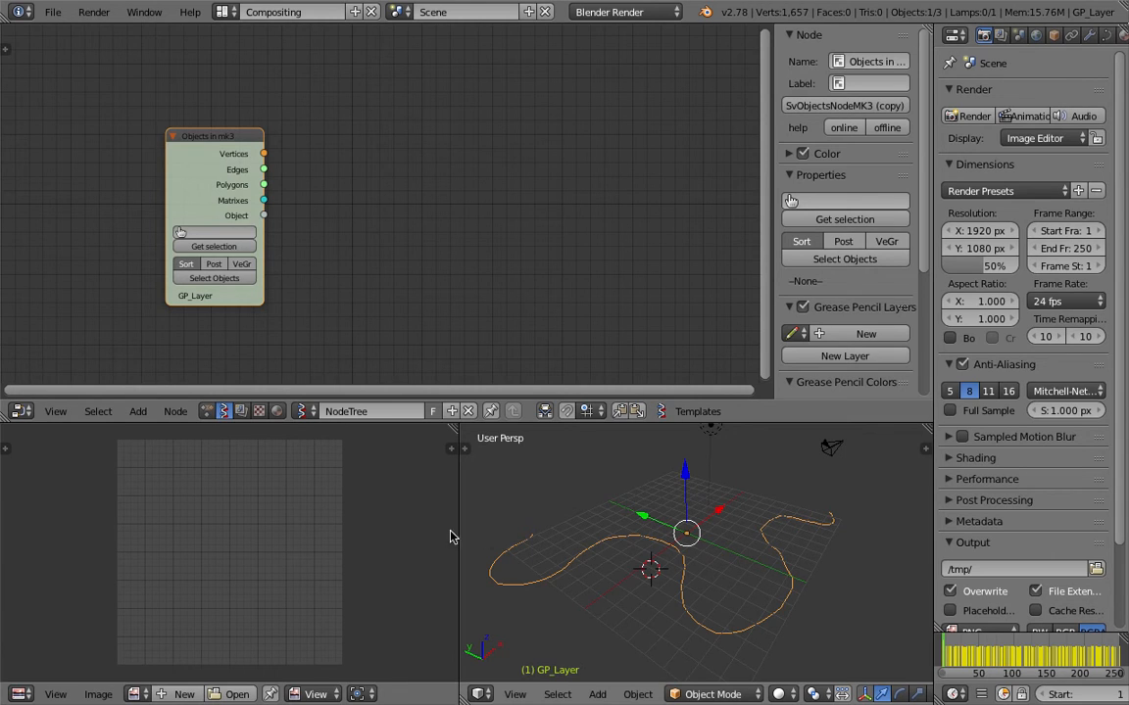
{"action": "middle_click_drag", "start_coordinate": [512, 265], "coordinate": [505, 264]}
{"action": "key", "text": "ctrl+s"}
{"action": "left_click", "coordinate": [475, 258]}
Add a Viewer Draw node and connect the Vertices output of Objects in mk3 to its vertices input.
{"action": "key", "text": "n"}
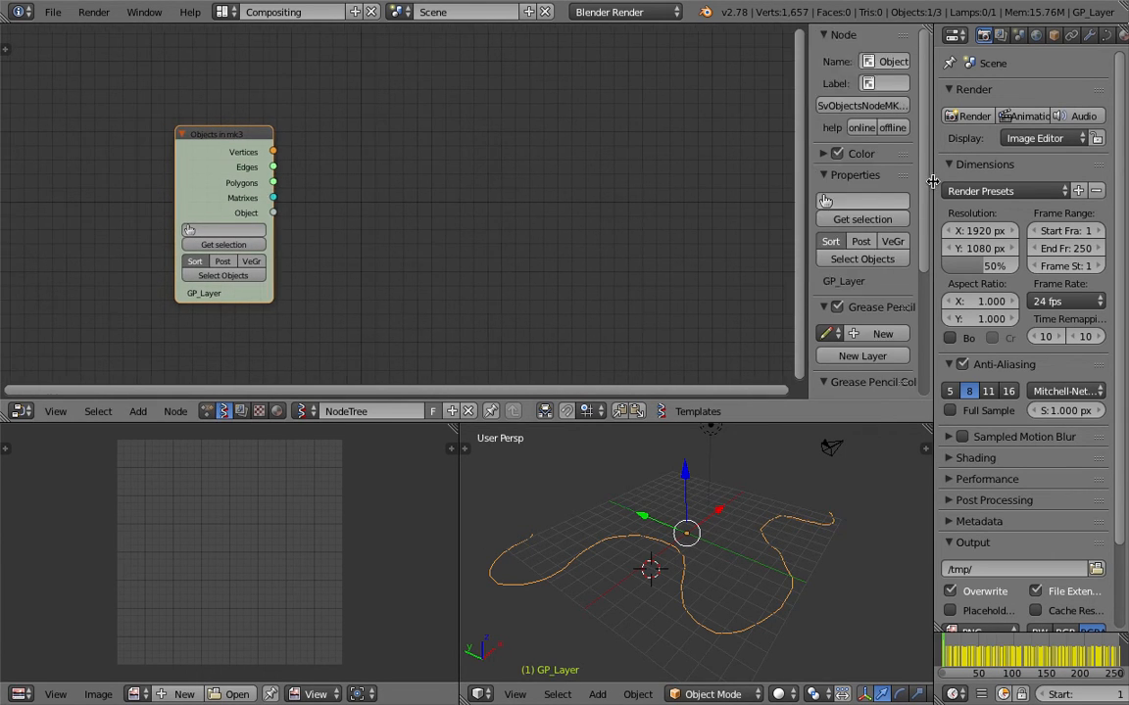
{"action": "key", "text": "space"}
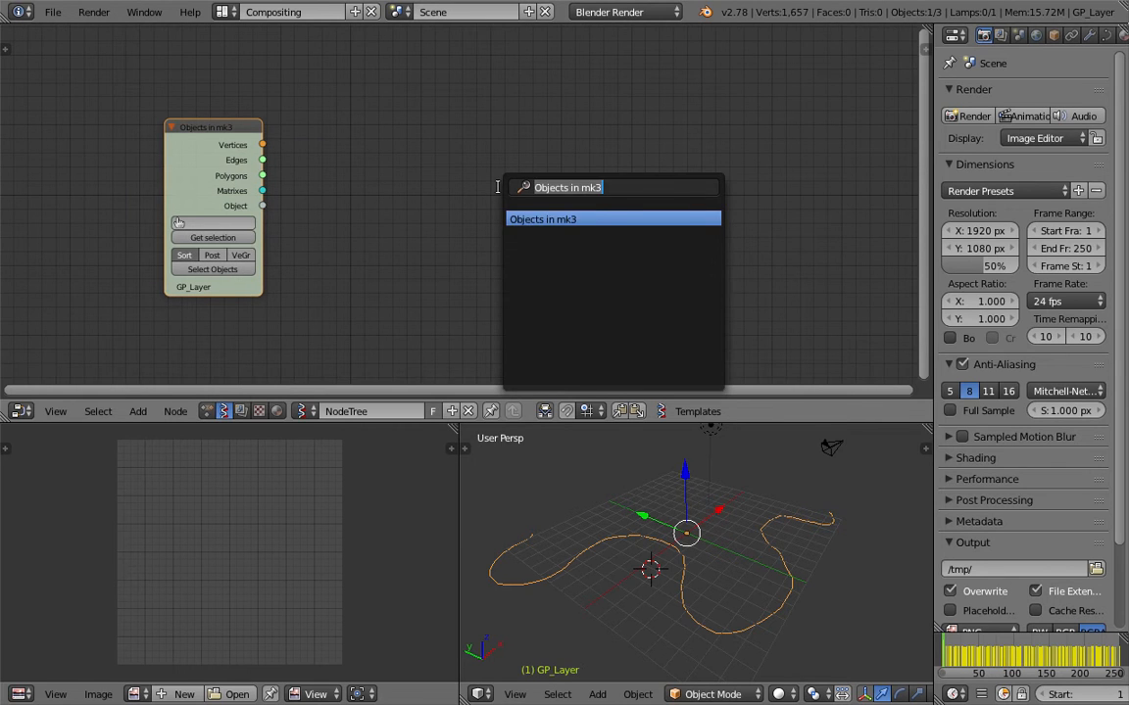
{"action": "type", "text": "view"}
{"action": "key", "text": "Return"}
{"action": "left_click", "coordinate": [586, 152]}
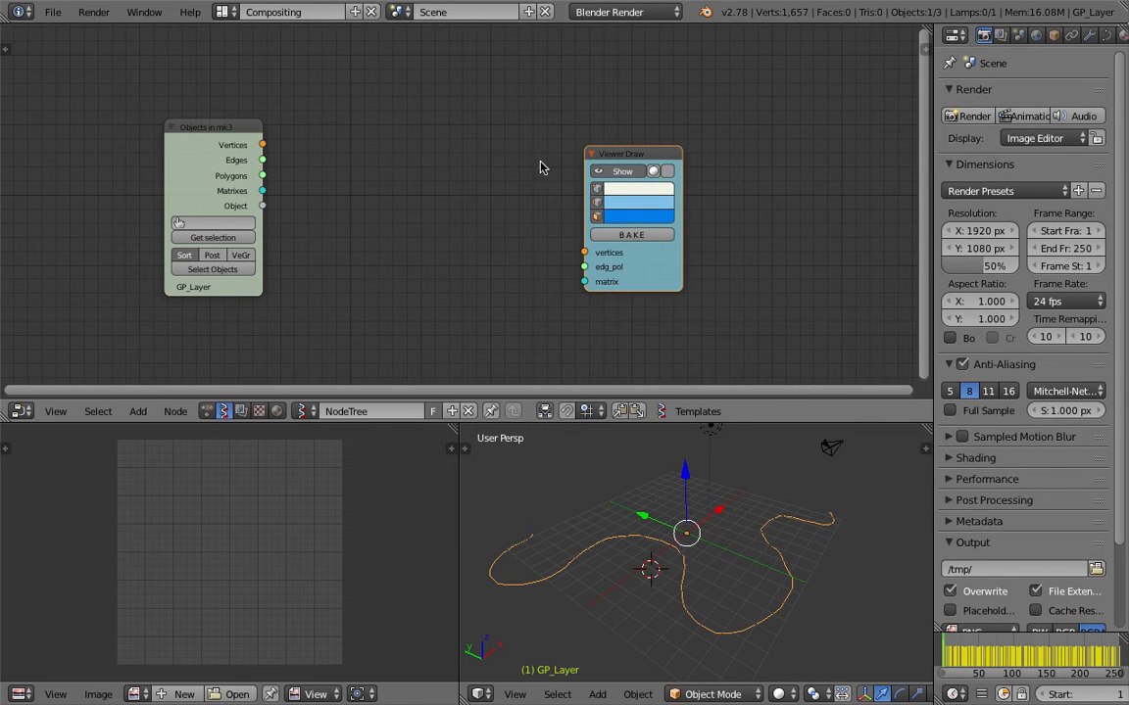
{"action": "left_click_drag", "start_coordinate": [263, 145], "coordinate": [585, 252]}
{"action": "mouse_move", "coordinate": [637, 154]}
{"action": "left_mouse_down"}
{"action": "mouse_move", "coordinate": [696, 146]}
{"action": "mouse_move", "coordinate": [700, 127]}
{"action": "left_mouse_up"}
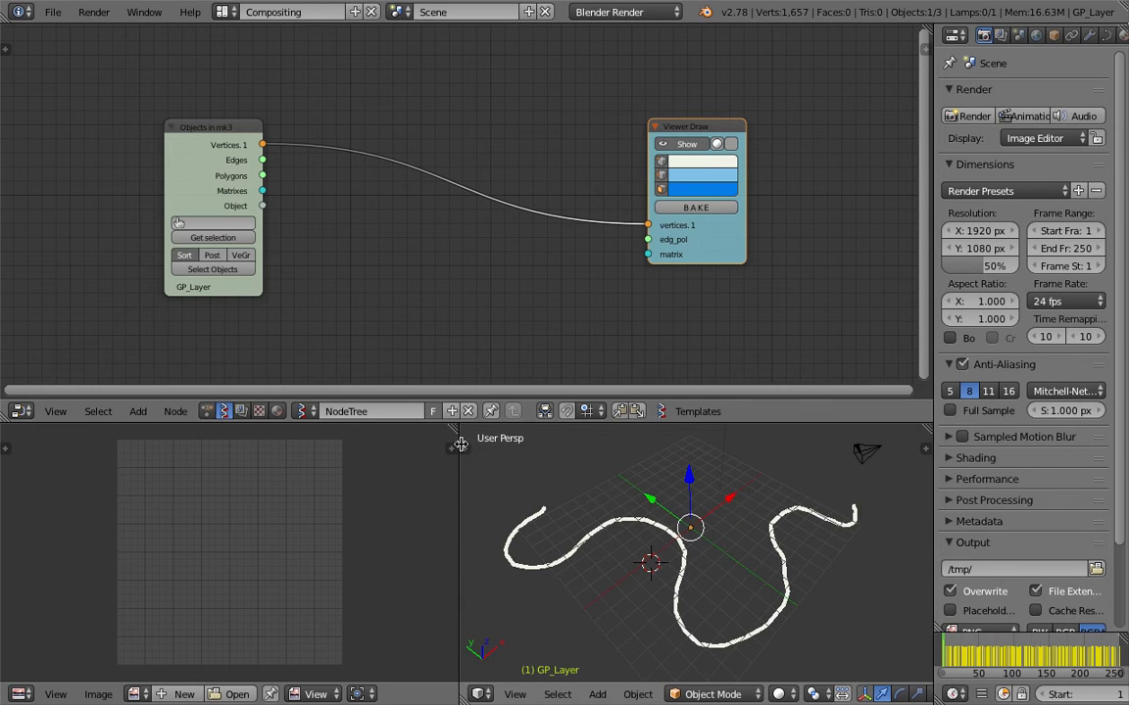
Widen the 3D viewport by shrinking the image editor beside it, and save the file.
{"action": "left_click_drag", "start_coordinate": [460, 461], "coordinate": [219, 471]}
{"action": "middle_click_drag", "start_coordinate": [219, 471], "coordinate": [365, 578]}
{"action": "key", "text": "ctrl+s"}
{"action": "left_click", "coordinate": [366, 578]}
Merge the image editor area into the 3D viewport and widen the Viewer Draw node.
{"action": "left_click_drag", "start_coordinate": [224, 429], "coordinate": [157, 504]}
{"action": "middle_click_drag", "start_coordinate": [485, 506], "coordinate": [491, 537]}
{"action": "middle_click_drag", "start_coordinate": [507, 282], "coordinate": [512, 275]}
{"action": "left_click_drag", "start_coordinate": [749, 215], "coordinate": [797, 218]}
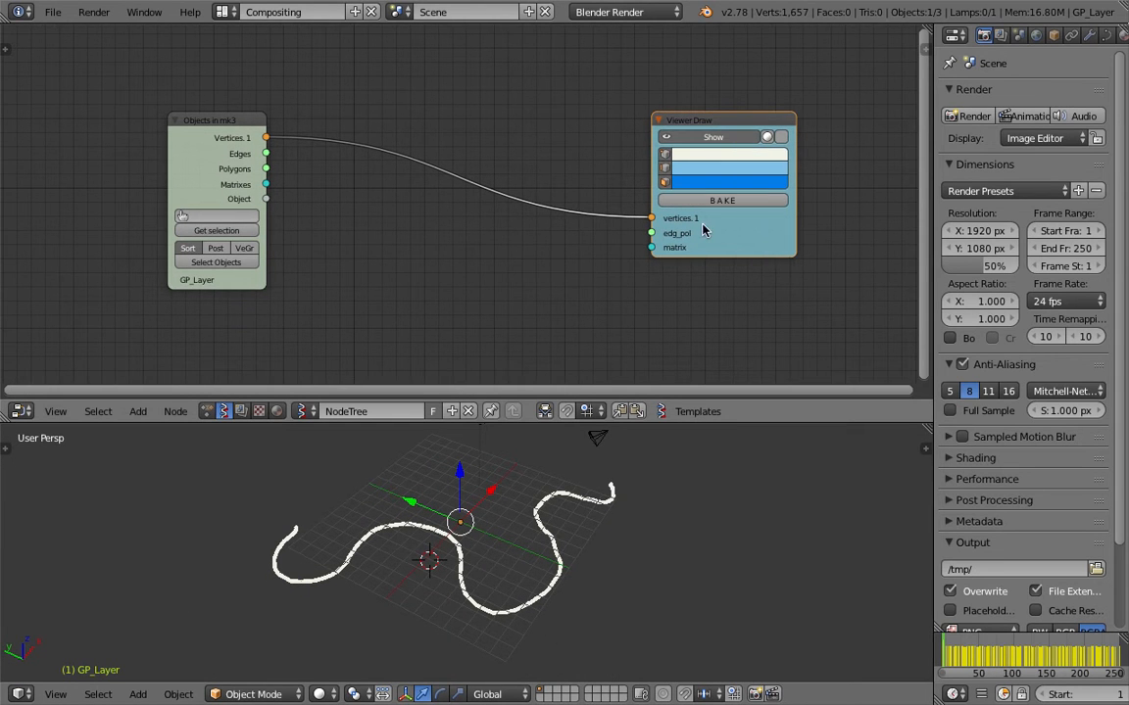
{"action": "key", "text": "shift+a"}
{"action": "left_click", "coordinate": [479, 258]}
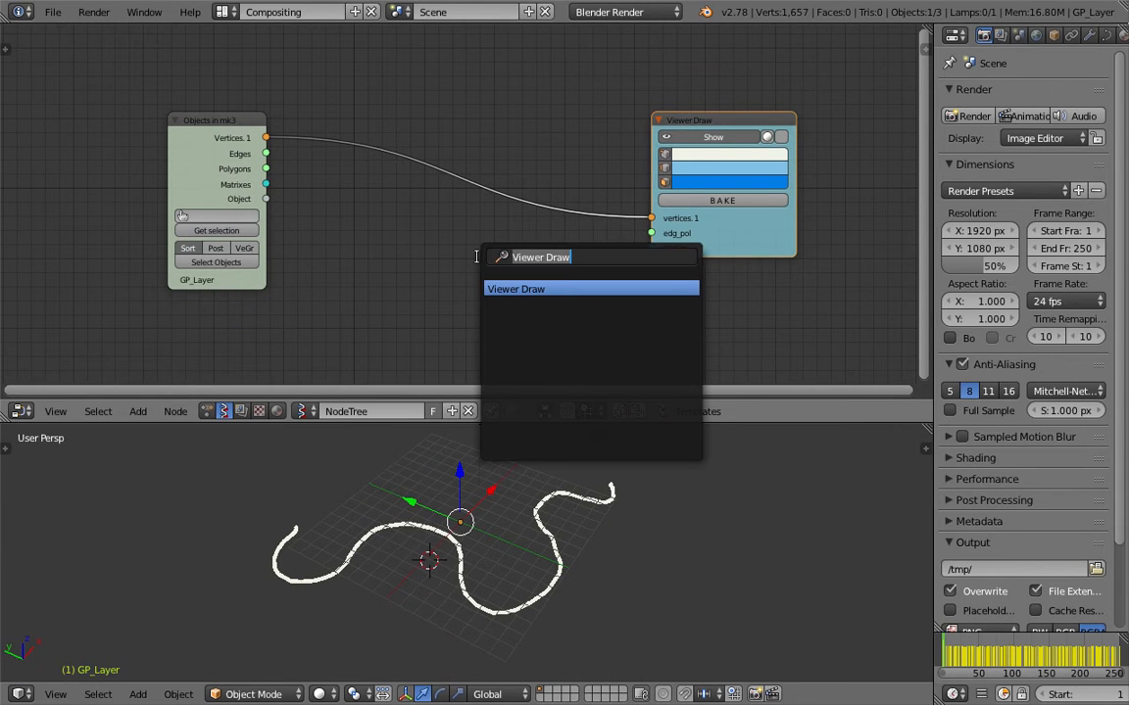
{"action": "type", "text": "vector"}
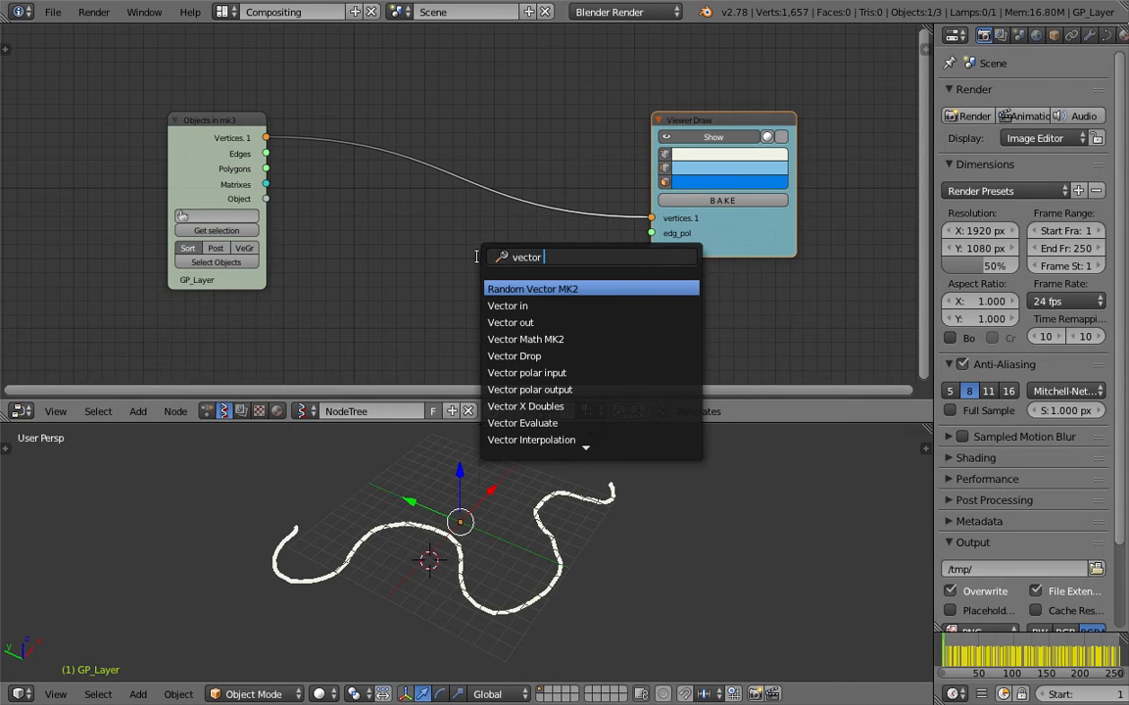
{"action": "type", "text": " in"}
{"action": "key", "text": "Down"}
{"action": "key", "text": "Down"}
{"action": "key", "text": "Return"}
{"action": "left_click", "coordinate": [430, 229]}
Insert a Vector Interpolation mk3 node into the link between Objects in mk3 and Viewer Draw.
{"action": "key", "text": "shift+a"}
{"action": "left_click", "coordinate": [455, 256]}
{"action": "type", "text": "vector in"}
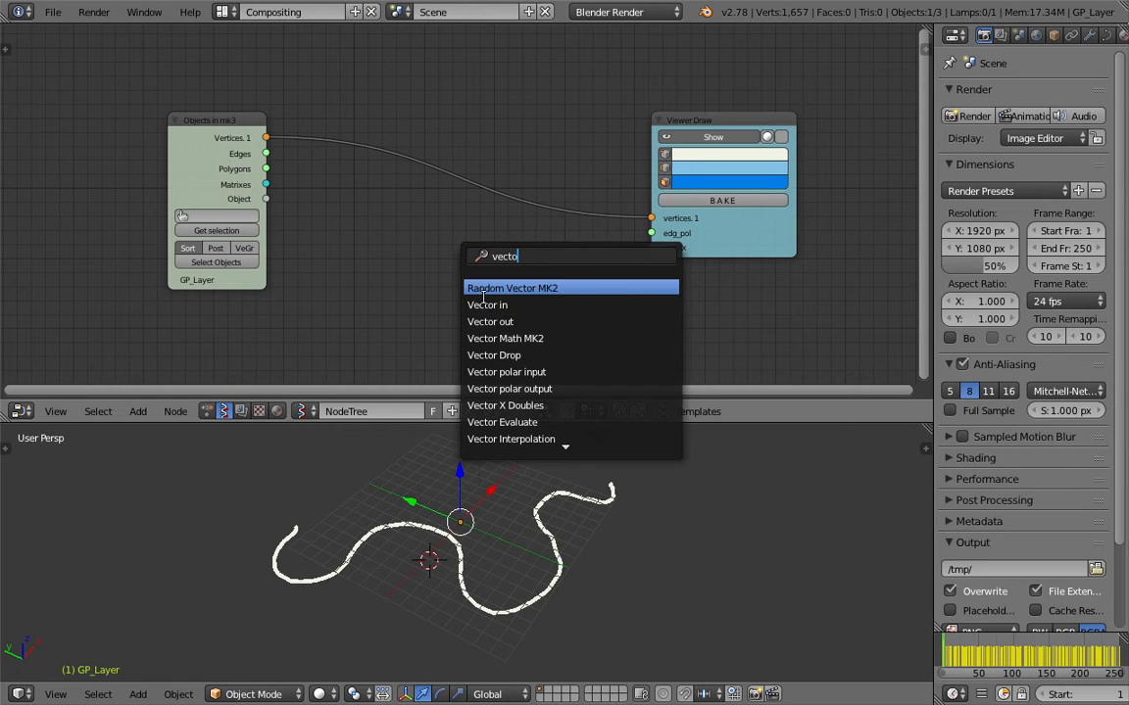
{"action": "key", "text": "Down"}
{"action": "key", "text": "Down"}
{"action": "key", "text": "Down"}
{"action": "key", "text": "Return"}
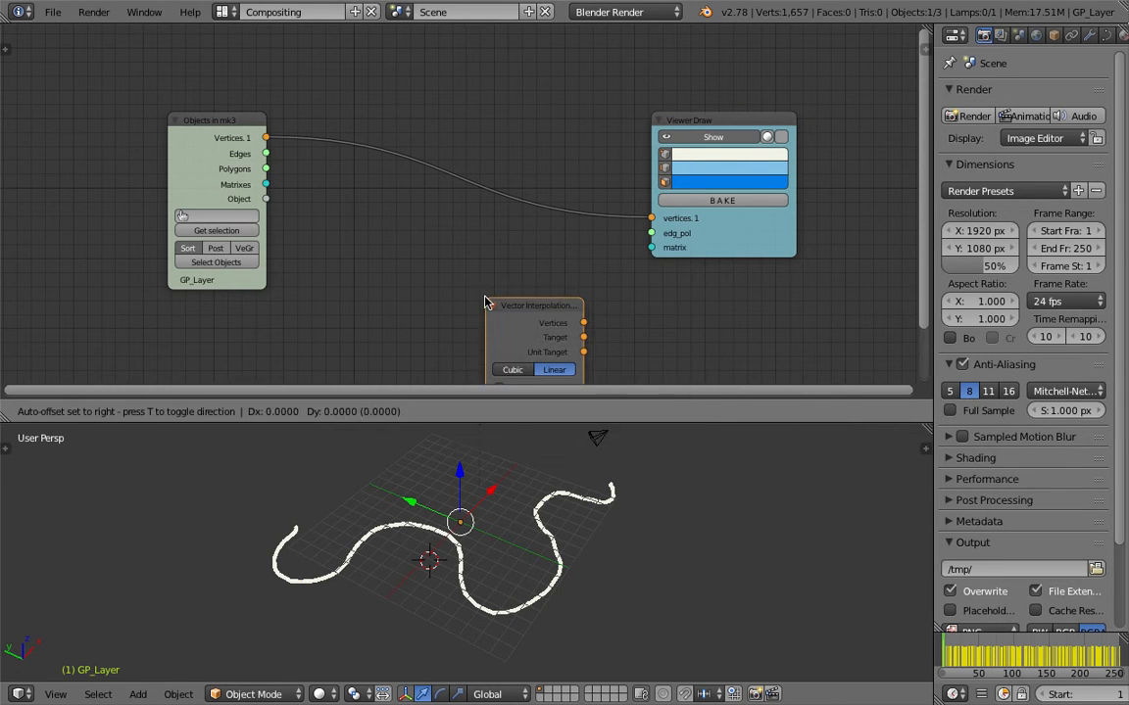
{"action": "left_click", "coordinate": [438, 175]}
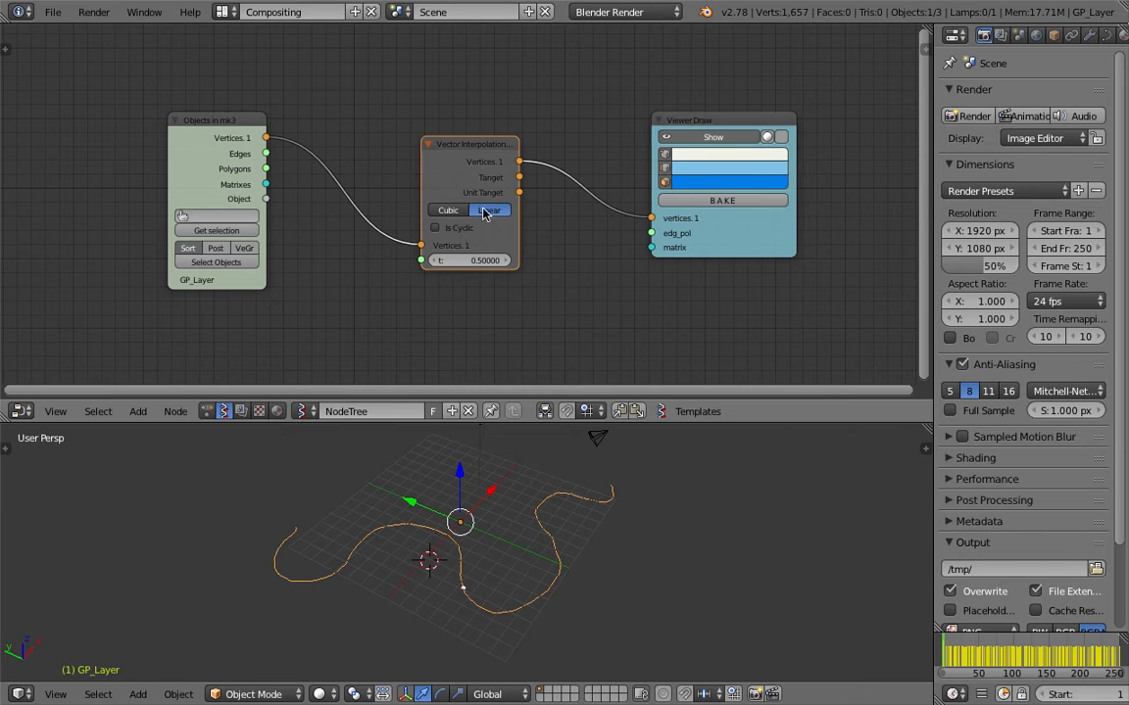
Move the Viewer Draw node farther away from the Vector Interpolation node.
{"action": "left_click", "coordinate": [707, 122]}
{"action": "left_click_drag", "start_coordinate": [708, 121], "coordinate": [728, 113]}
{"action": "middle_click_drag", "start_coordinate": [580, 129], "coordinate": [597, 114]}
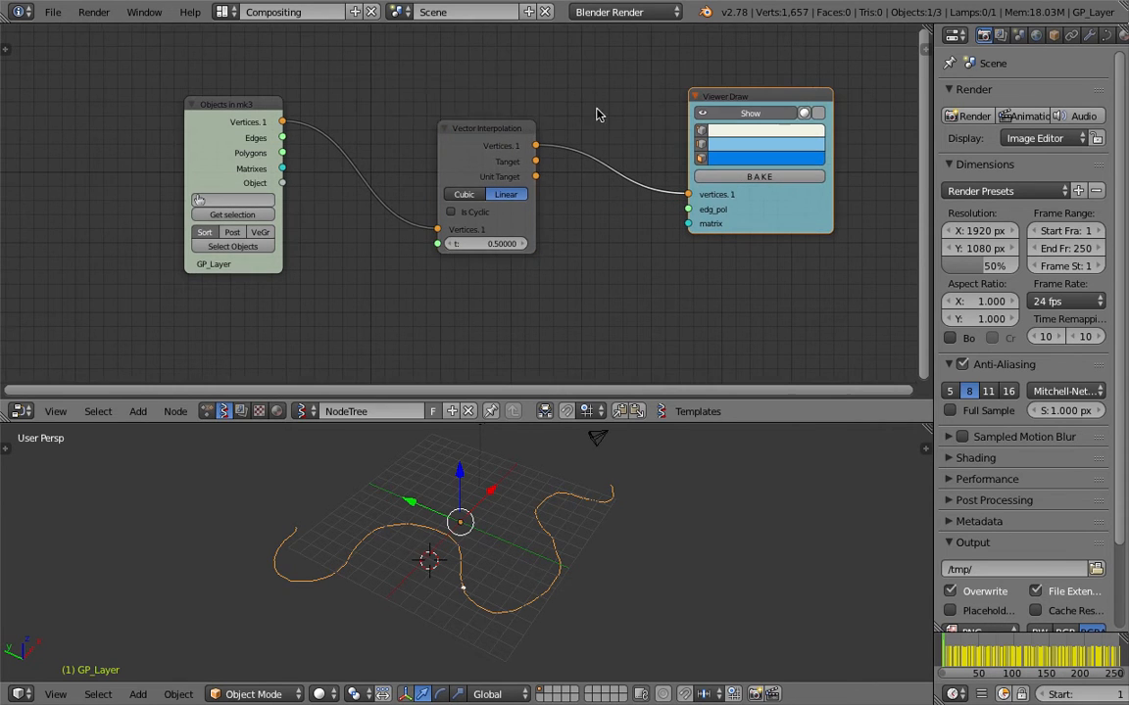
Slide the Vector Interpolation node's t value to test positions along the curve, ending at 0.71.
{"action": "left_click_drag", "start_coordinate": [496, 243], "coordinate": [482, 243]}
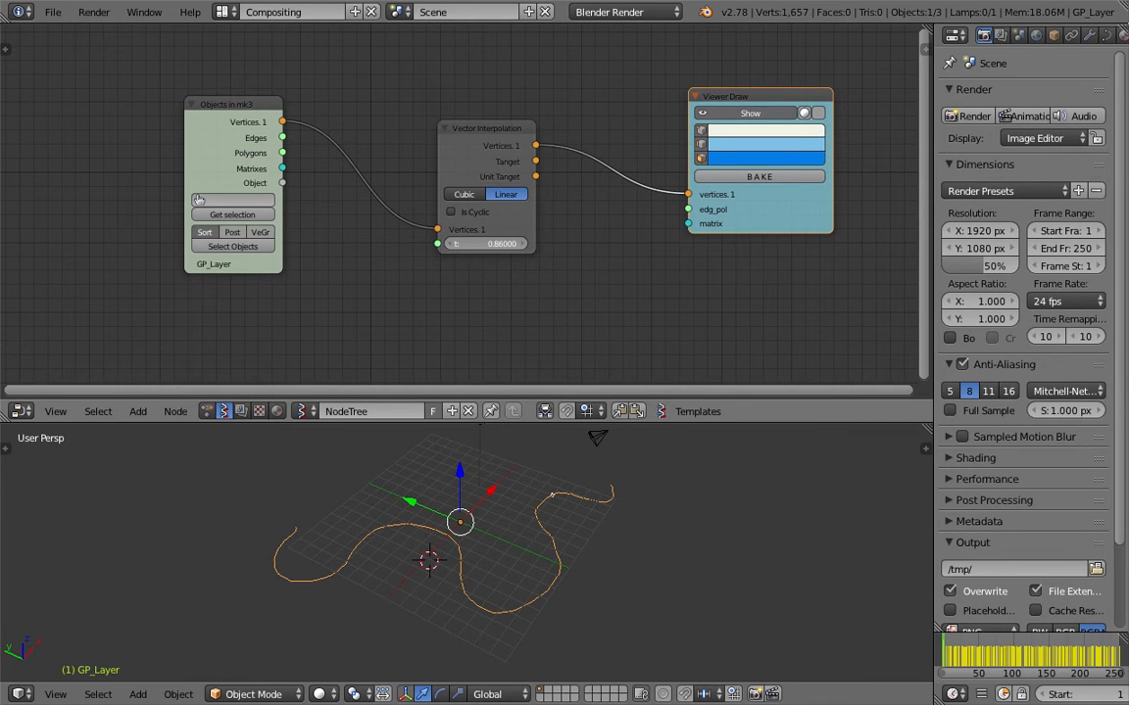
{"action": "left_click_drag", "start_coordinate": [476, 244], "coordinate": [516, 242]}
{"action": "scroll", "coordinate": [514, 228], "scroll_direction": "up", "scroll_amount": 1}
{"action": "middle_click_drag", "start_coordinate": [510, 229], "coordinate": [539, 223]}
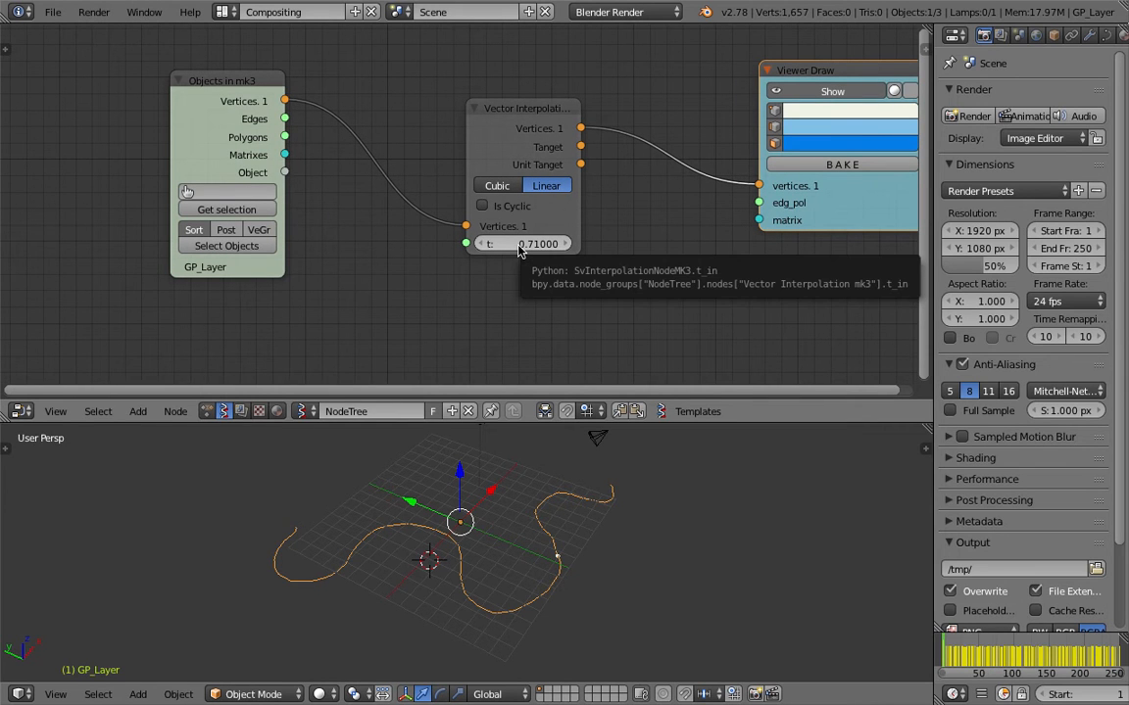
{"action": "scroll", "coordinate": [529, 296], "scroll_direction": "down", "scroll_amount": 1}
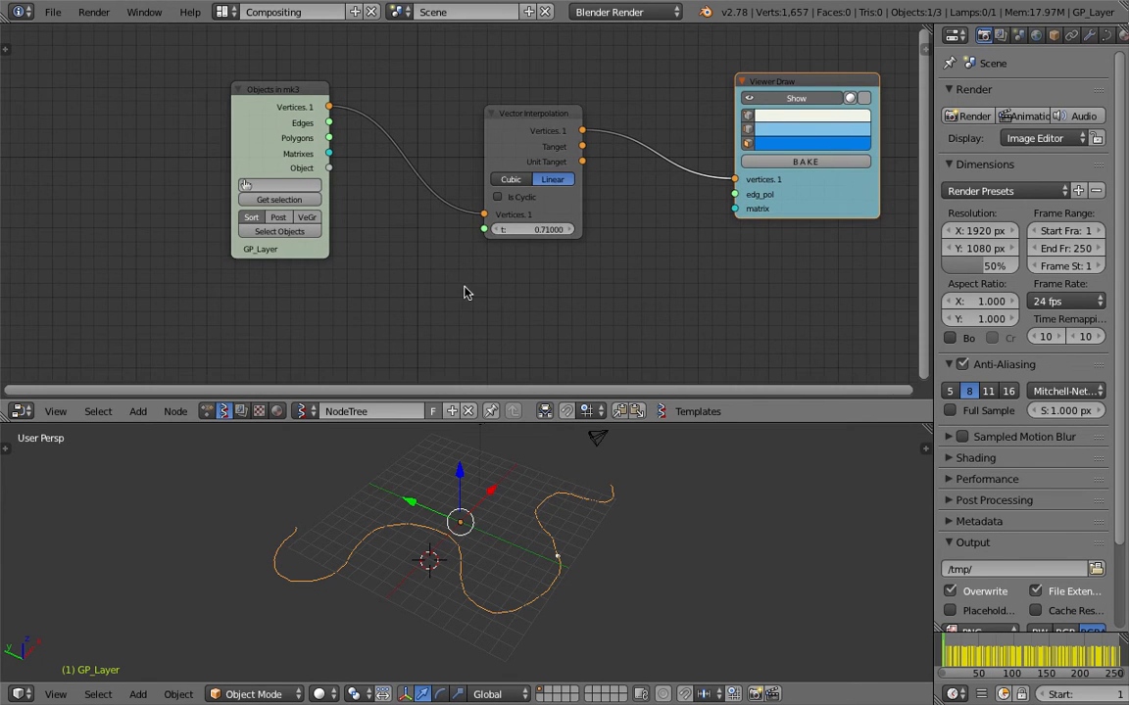
Add a Range Float node below and between the Objects in mk3 and Vector Interpolation nodes.
{"action": "middle_click_drag", "start_coordinate": [467, 290], "coordinate": [479, 281]}
{"action": "key", "text": "shift+a"}
{"action": "left_click", "coordinate": [476, 276]}
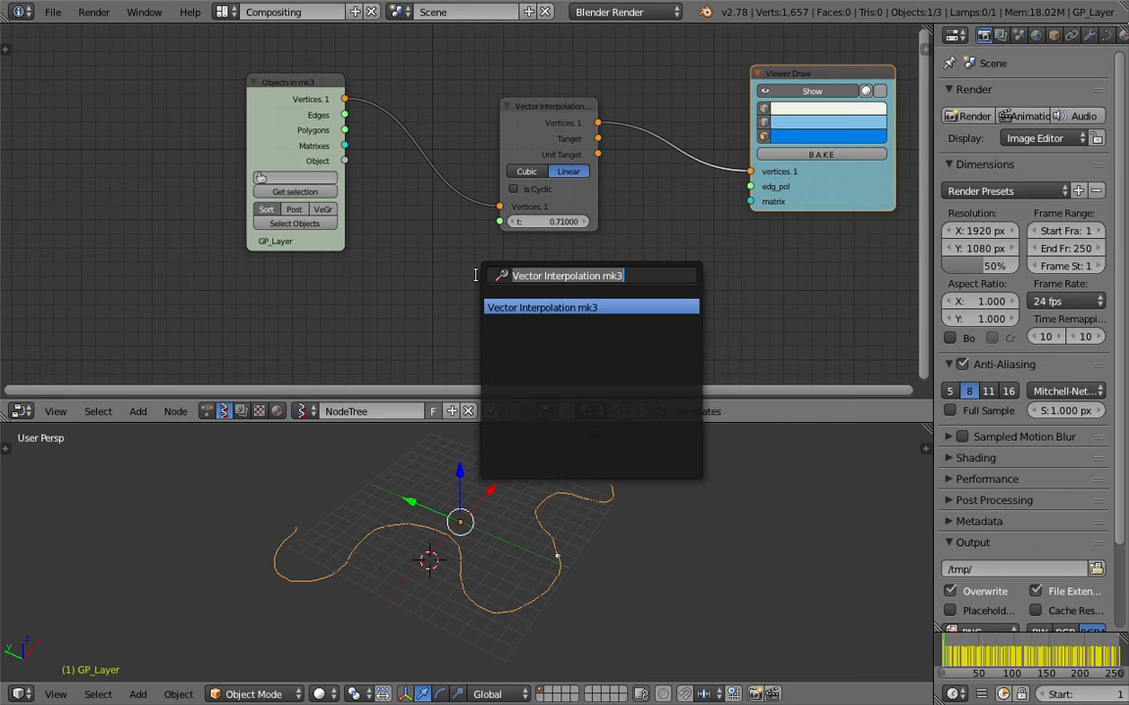
{"action": "type", "text": "range"}
{"action": "key", "text": "Down"}
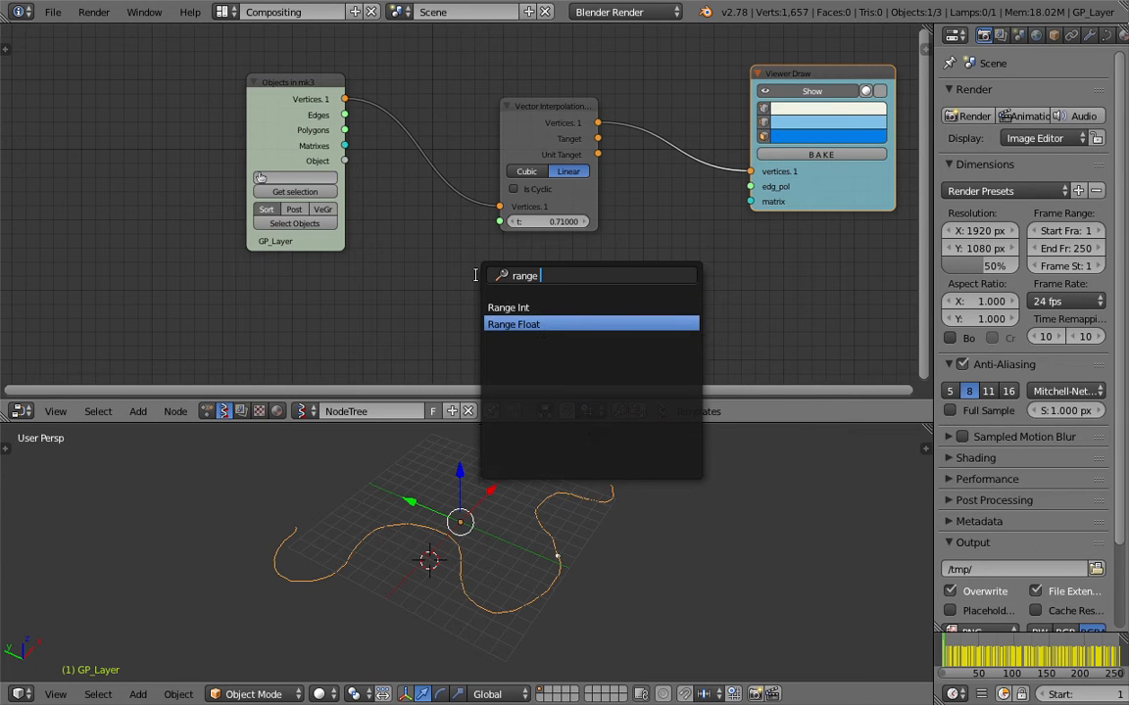
{"action": "key", "text": "Return"}
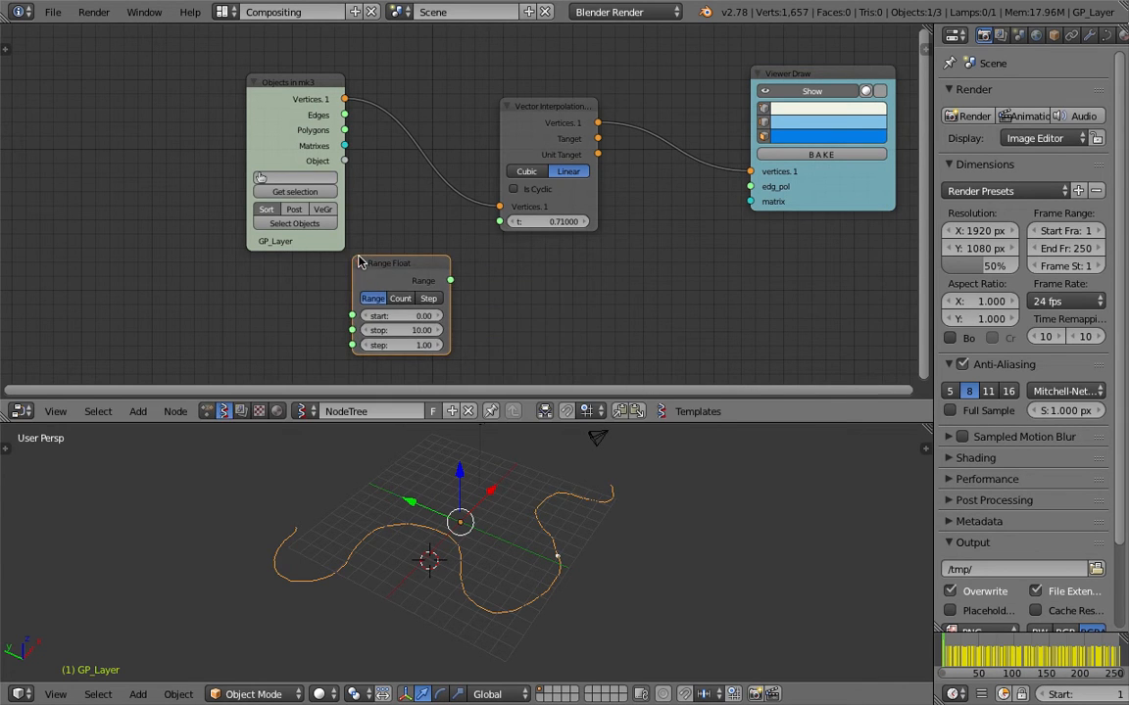
Switch the Range Float node to Count mode and set its stop value to 1.
{"action": "left_click", "coordinate": [437, 311]}
{"action": "left_click", "coordinate": [427, 298]}
{"action": "left_click", "coordinate": [423, 309]}
{"action": "left_click", "coordinate": [422, 309]}
{"action": "type", "text": "1"}
{"action": "left_click", "coordinate": [472, 297]}
Connect the Range Float output to the Vector Interpolation node's t input and raise the count to 45.
{"action": "left_click_drag", "start_coordinate": [454, 259], "coordinate": [500, 204]}
{"action": "left_click_drag", "start_coordinate": [423, 325], "coordinate": [505, 324]}
{"action": "middle_click_drag", "start_coordinate": [554, 539], "coordinate": [642, 556]}
{"action": "left_click", "coordinate": [641, 557]}
Spread the Objects in mk3 and Range Float nodes away from Vector Interpolation and add a Random Num Gen node below Range Float.
{"action": "left_click_drag", "start_coordinate": [282, 67], "coordinate": [97, 82]}
{"action": "left_click_drag", "start_coordinate": [366, 245], "coordinate": [303, 220]}
{"action": "key", "text": "space"}
{"action": "type", "text": "random n"}
{"action": "key", "text": "Return"}
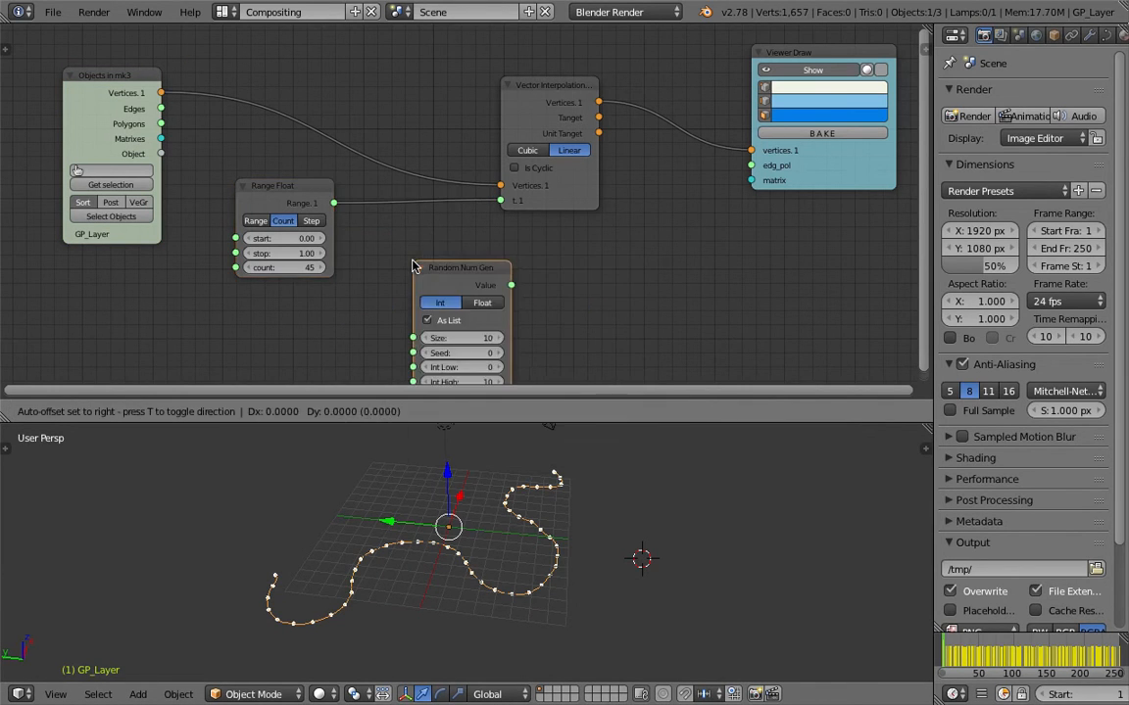
{"action": "left_click", "coordinate": [243, 305]}
Move the Vector Interpolation node farther from the Range Float node and save the file.
{"action": "middle_click_drag", "start_coordinate": [366, 287], "coordinate": [348, 237]}
{"action": "key", "text": "ctrl+s"}
{"action": "left_click", "coordinate": [345, 237]}
{"action": "left_click_drag", "start_coordinate": [543, 150], "coordinate": [637, 160]}
{"action": "key", "text": "ctrl+s"}
{"action": "left_click", "coordinate": [634, 172]}
Add a Switch node between the Random Num Gen and Vector Interpolation nodes.
{"action": "key", "text": "shift+a"}
{"action": "left_click", "coordinate": [494, 214]}
{"action": "type", "text": "swit"}
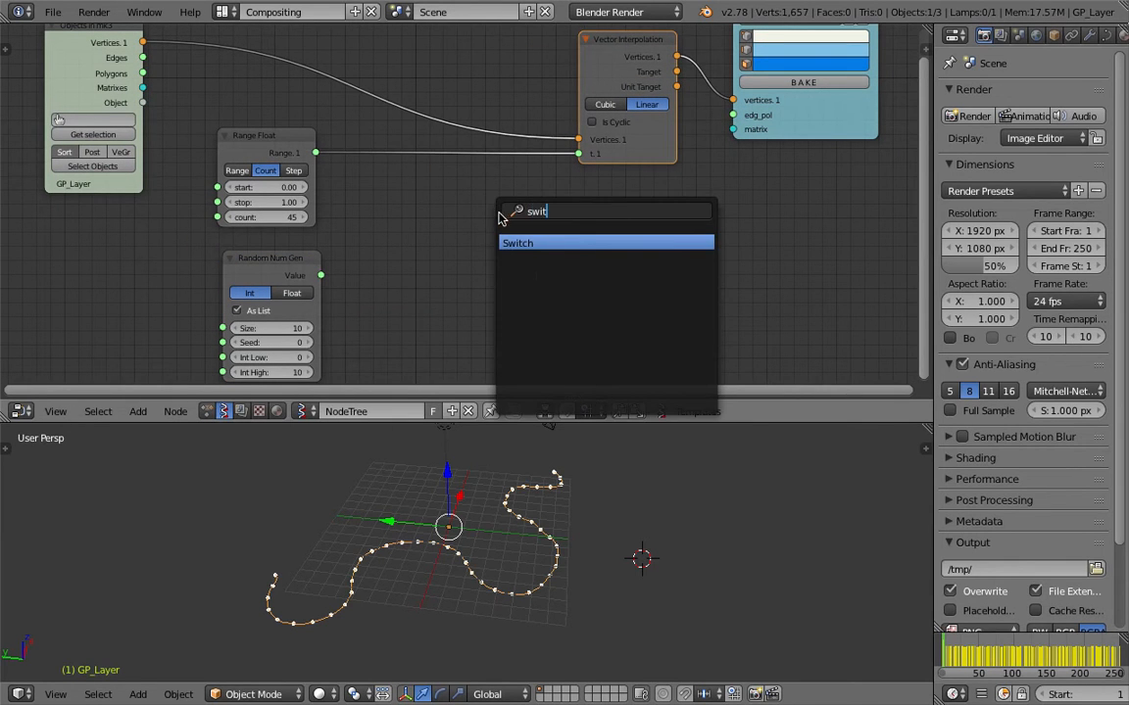
{"action": "key", "text": "Return"}
{"action": "left_click", "coordinate": [433, 220]}
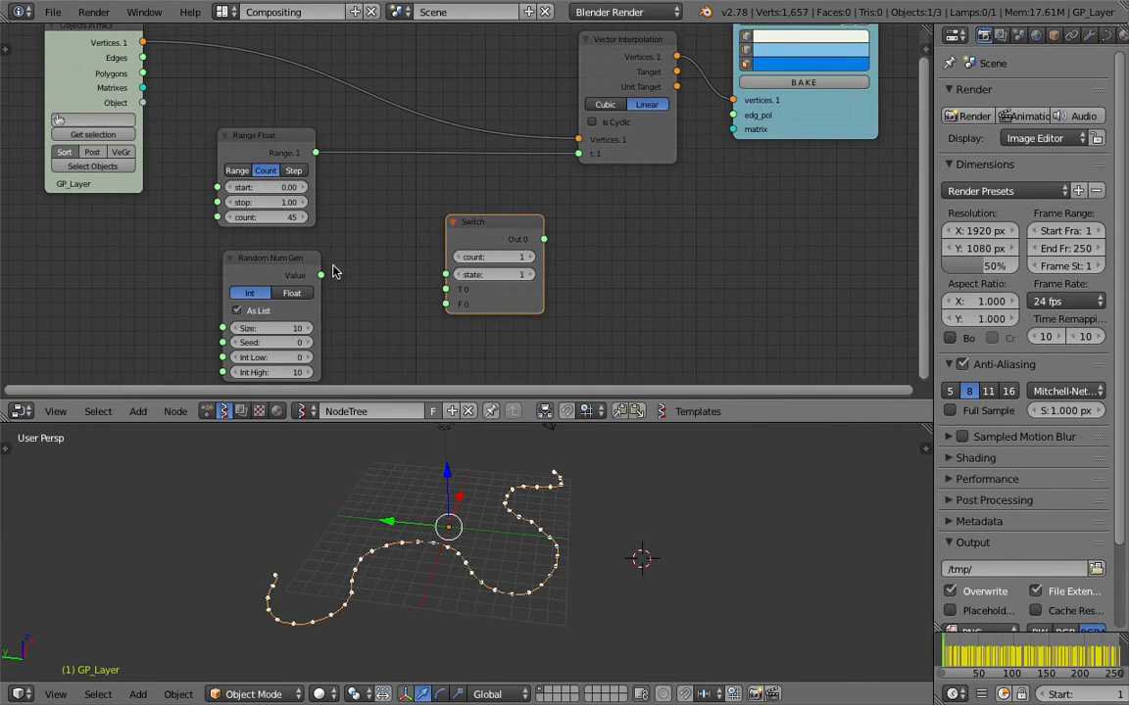
Feed Random Num Gen into the Vector Interpolation t input, using Float mode with size 36 and seed 42.
{"action": "left_click_drag", "start_coordinate": [321, 276], "coordinate": [579, 154]}
{"action": "left_click", "coordinate": [297, 276]}
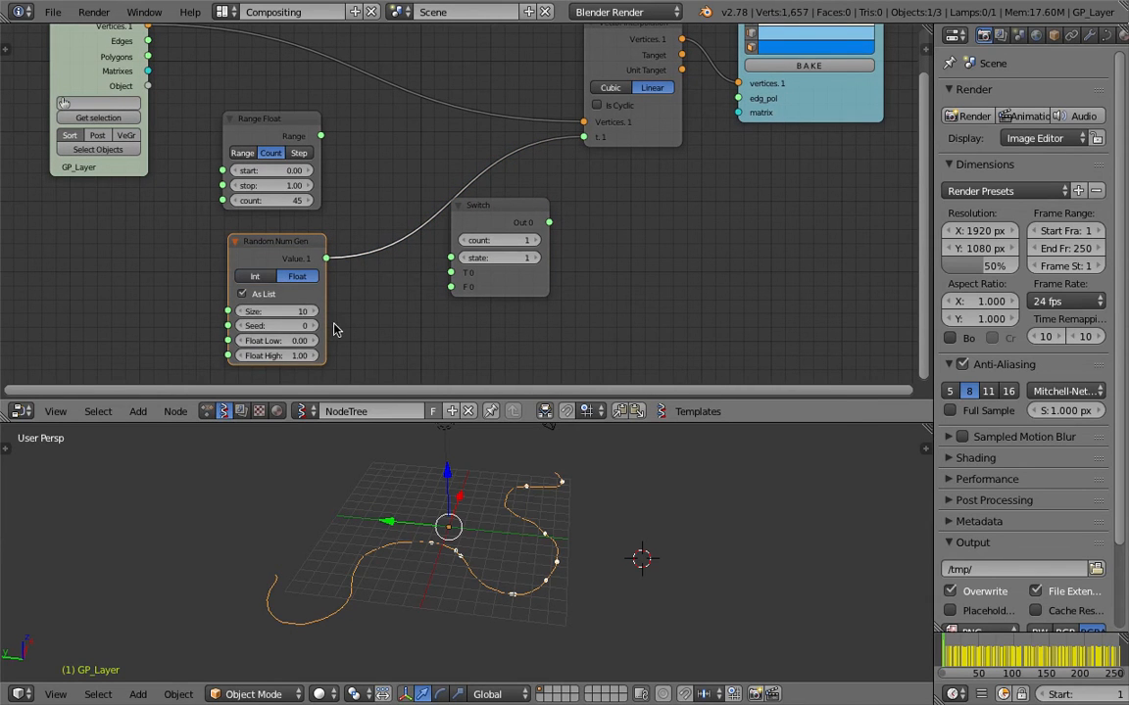
{"action": "key", "text": "ctrl+s"}
{"action": "left_click", "coordinate": [403, 314]}
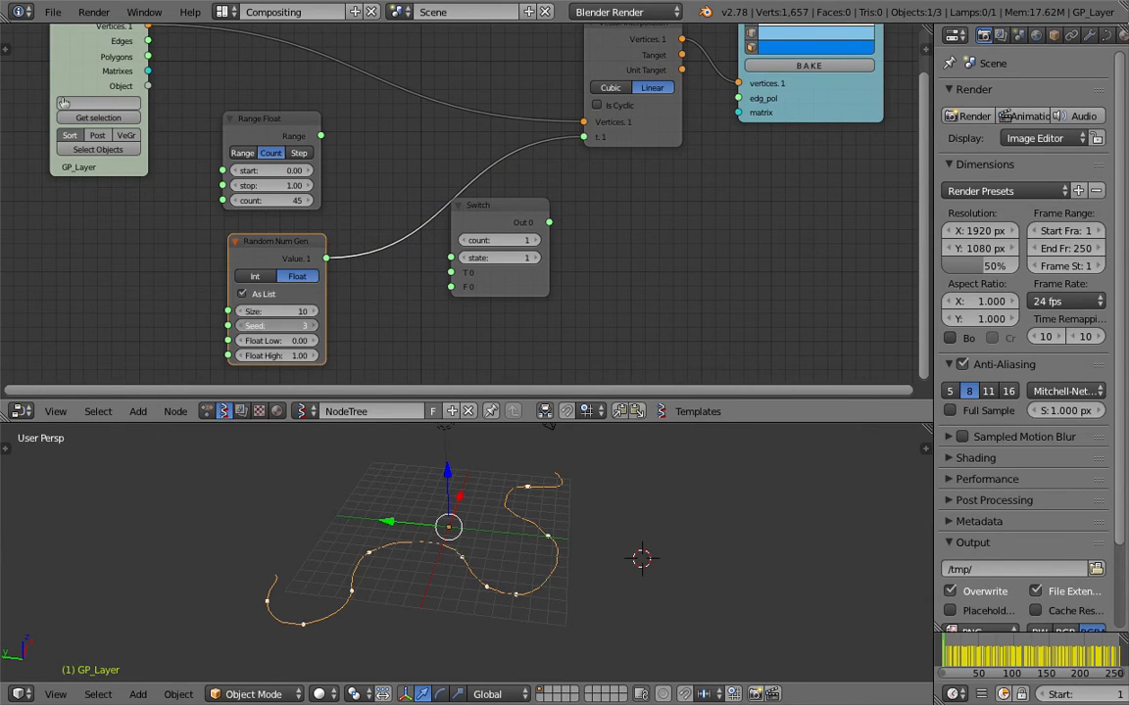
{"action": "left_click_drag", "start_coordinate": [297, 311], "coordinate": [273, 312]}
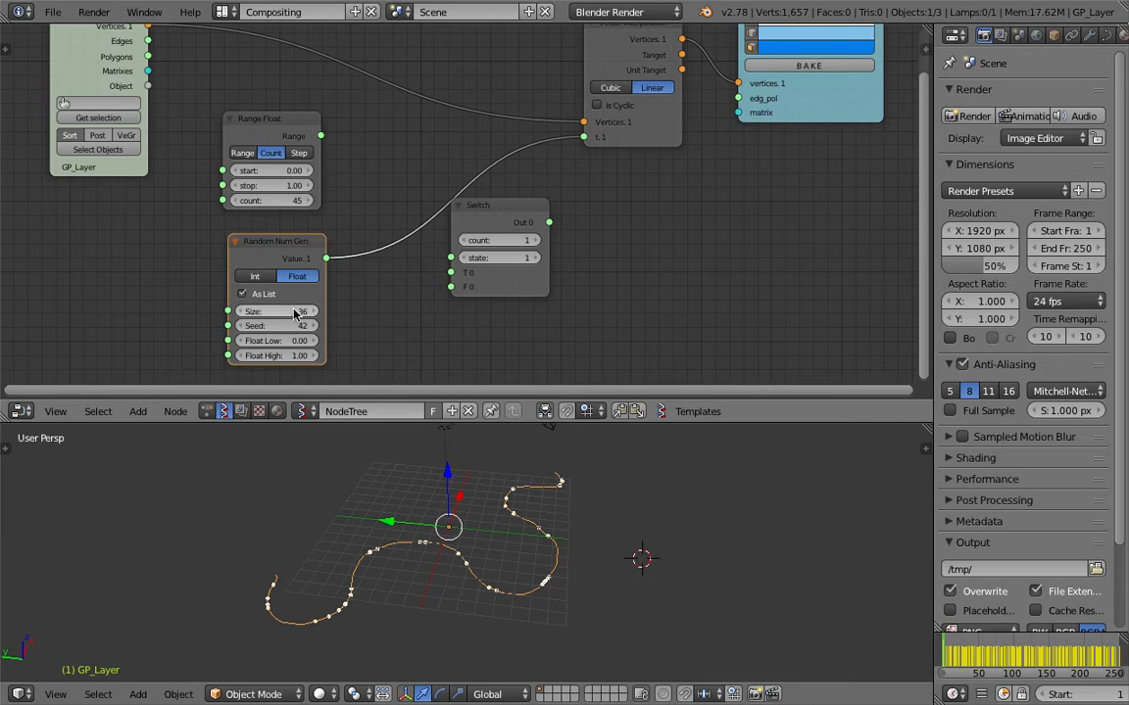
Add an Int node ahead of the Range Float and Random Num Gen nodes.
{"action": "scroll", "coordinate": [296, 313], "scroll_direction": "down", "scroll_amount": 1}
{"action": "middle_click_drag", "start_coordinate": [296, 313], "coordinate": [379, 295]}
{"action": "middle_click_drag", "start_coordinate": [150, 249], "coordinate": [212, 236]}
{"action": "key", "text": "shift+a"}
{"action": "left_click", "coordinate": [218, 237]}
{"action": "type", "text": "int"}
{"action": "key", "text": "Down"}
{"action": "key", "text": "Down"}
{"action": "key", "text": "Return"}
{"action": "left_click", "coordinate": [109, 243]}
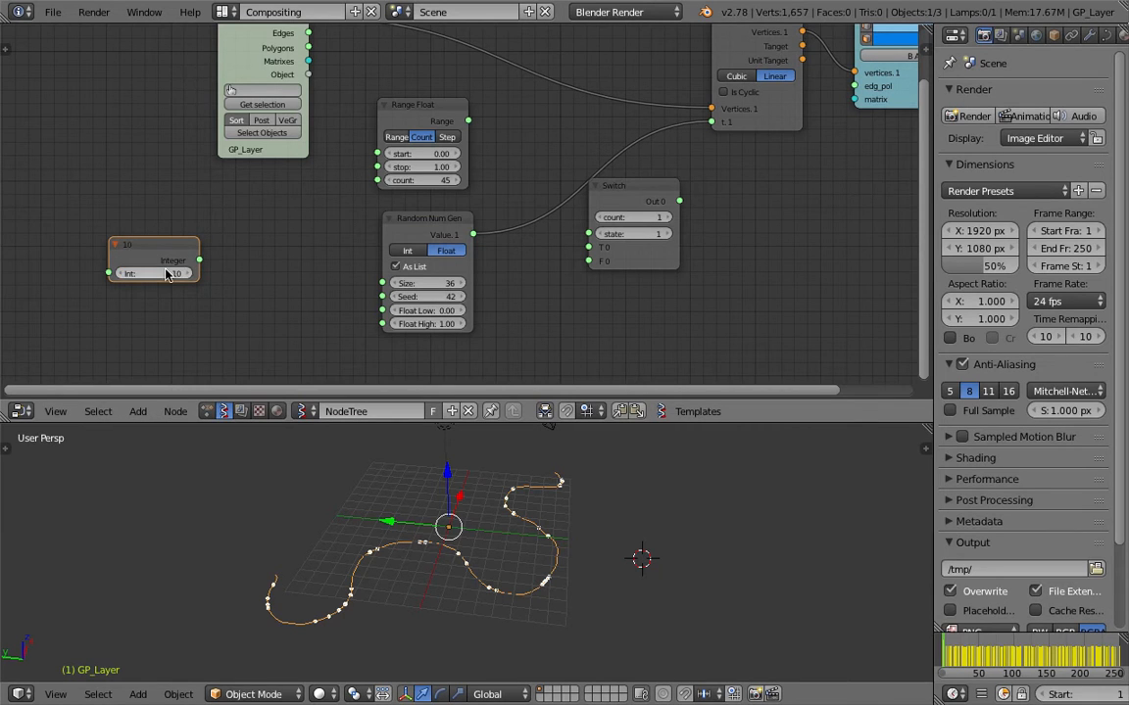
Connect the Int node to Range Float's count and Random Num Gen's size, and set its value to 75.
{"action": "left_click_drag", "start_coordinate": [150, 248], "coordinate": [378, 180]}
{"action": "left_click_drag", "start_coordinate": [384, 325], "coordinate": [381, 283]}
{"action": "left_click_drag", "start_coordinate": [138, 267], "coordinate": [179, 268]}
{"action": "middle_click_drag", "start_coordinate": [545, 584], "coordinate": [482, 584]}
{"action": "key", "text": "ctrl+s"}
{"action": "left_click", "coordinate": [479, 579]}
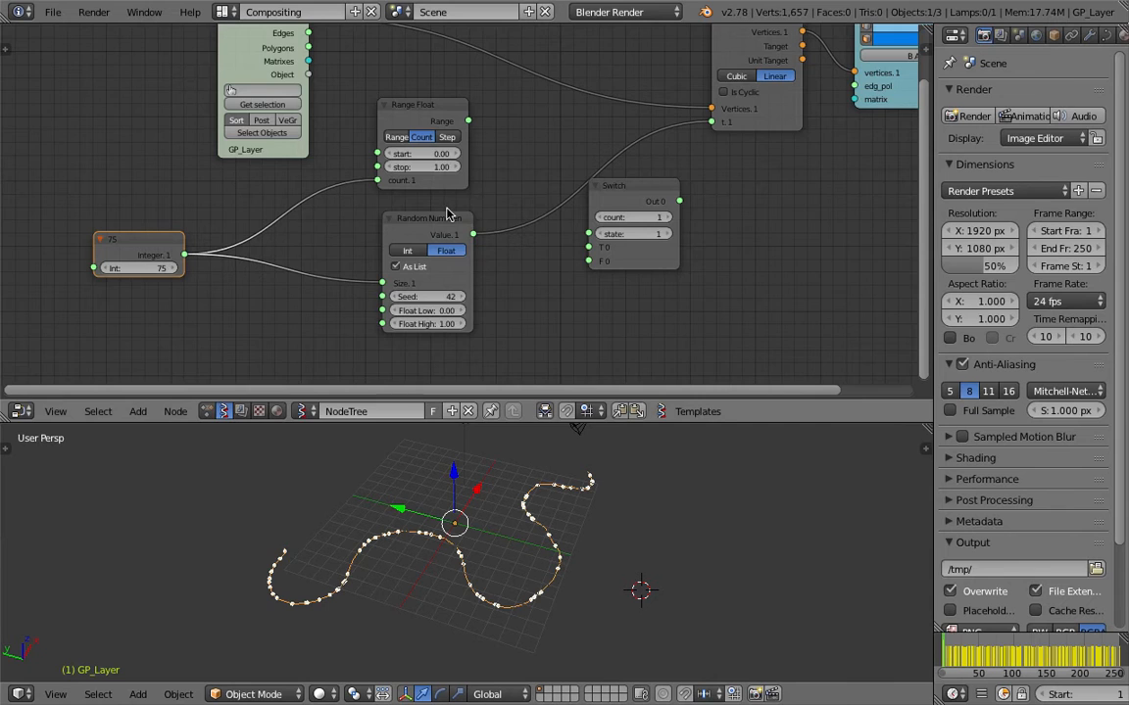
Reconnect the Range Float output to Vector Interpolation's t input and check the point spacing along the curve.
{"action": "middle_click_drag", "start_coordinate": [489, 161], "coordinate": [459, 174]}
{"action": "left_click_drag", "start_coordinate": [438, 134], "coordinate": [678, 137]}
{"action": "middle_click_drag", "start_coordinate": [502, 537], "coordinate": [483, 535]}
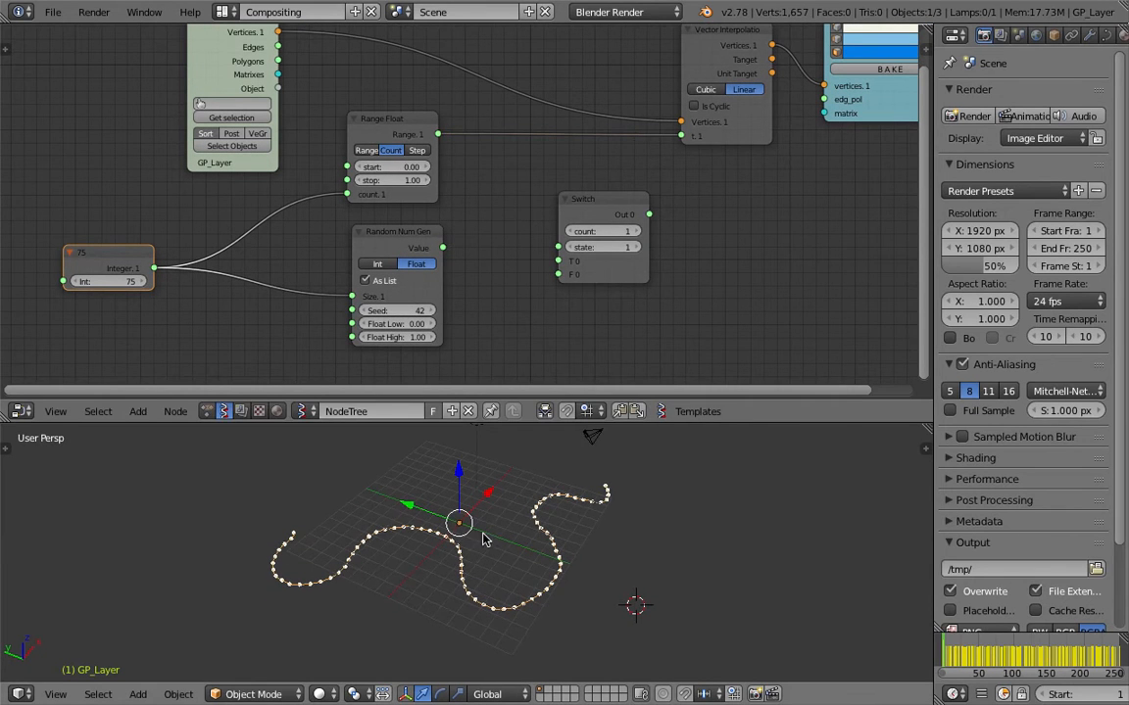
{"action": "middle_click_drag", "start_coordinate": [577, 611], "coordinate": [315, 557]}
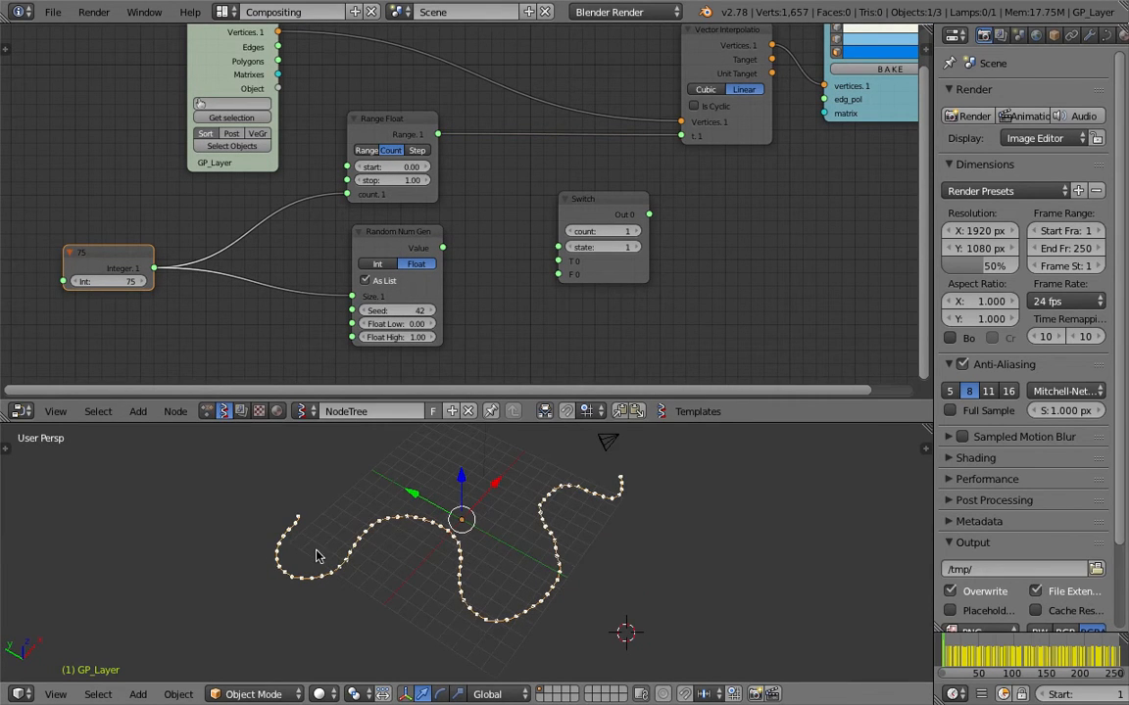
Wire Range Float to the Switch's T 0, Random Num Gen to F 0, and the Switch output to Vector Interpolation's t input.
{"action": "left_click_drag", "start_coordinate": [600, 205], "coordinate": [551, 187]}
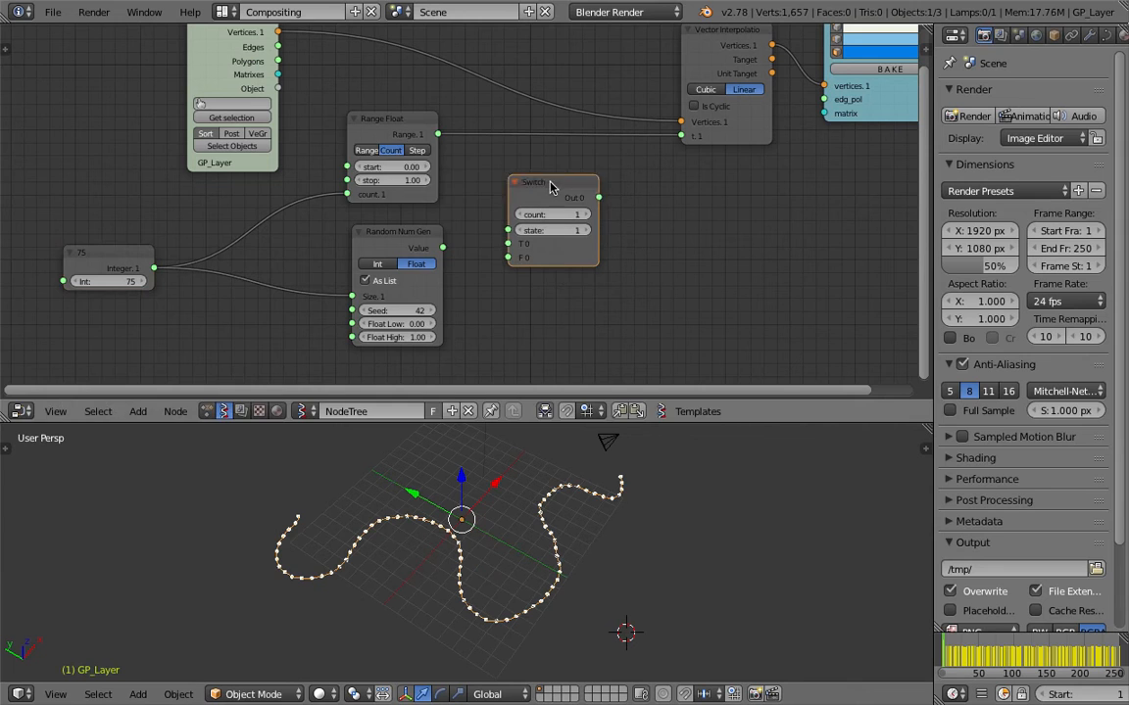
{"action": "left_click_drag", "start_coordinate": [438, 134], "coordinate": [508, 258]}
{"action": "left_click_drag", "start_coordinate": [599, 197], "coordinate": [612, 192]}
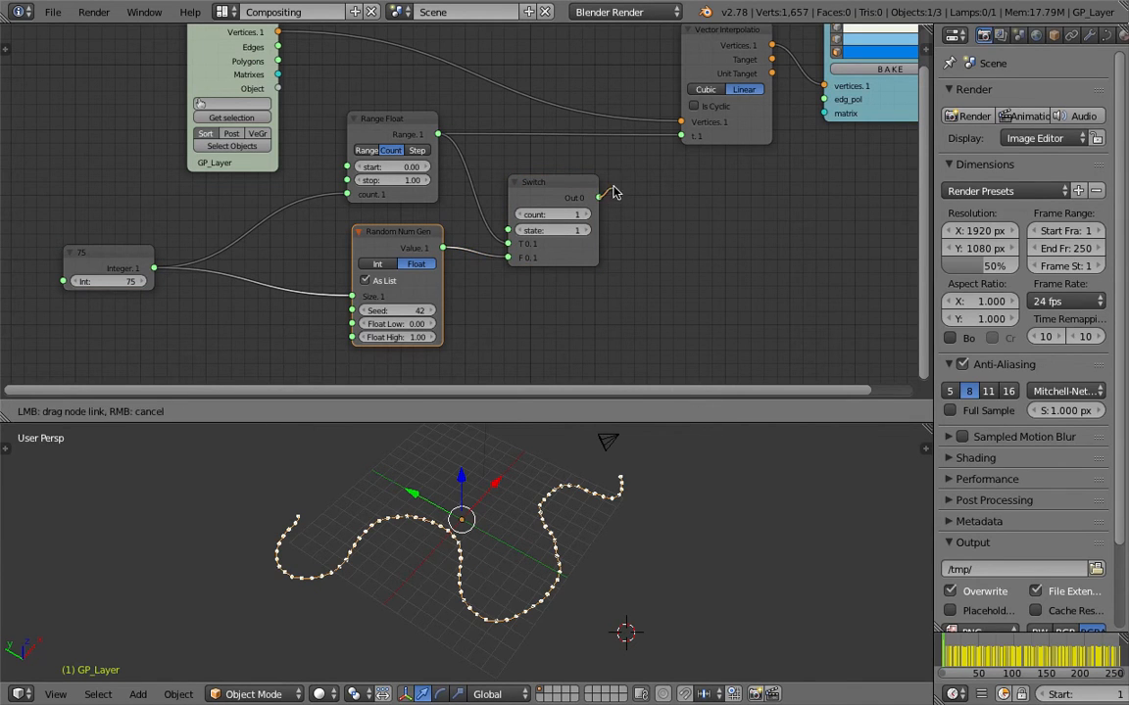
{"action": "left_click_drag", "start_coordinate": [659, 149], "coordinate": [681, 136]}
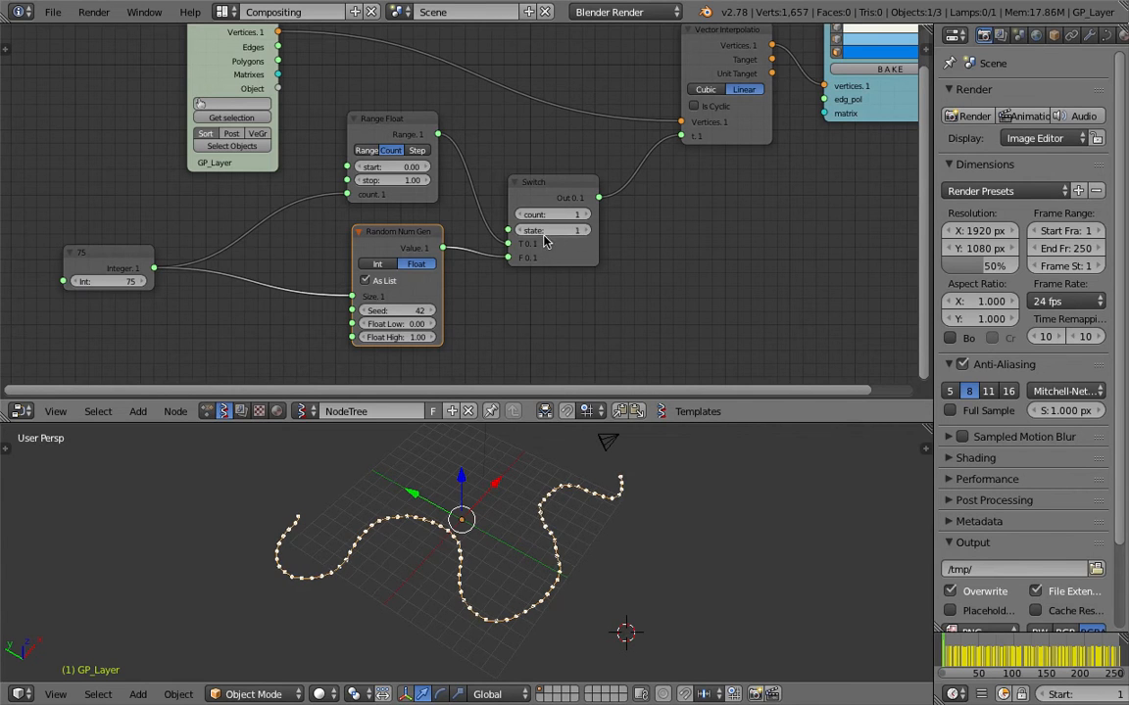
Set the Switch node's state to 0 and move the node slightly away from the number generators.
{"action": "mouse_move", "coordinate": [522, 232]}
{"action": "left_mouse_down"}
{"action": "mouse_move", "coordinate": [553, 233]}
{"action": "mouse_move", "coordinate": [531, 229]}
{"action": "left_mouse_up"}
{"action": "left_click_drag", "start_coordinate": [557, 183], "coordinate": [579, 166]}
{"action": "middle_click_drag", "start_coordinate": [365, 244], "coordinate": [377, 200]}
{"action": "key", "text": "ctrl+a"}
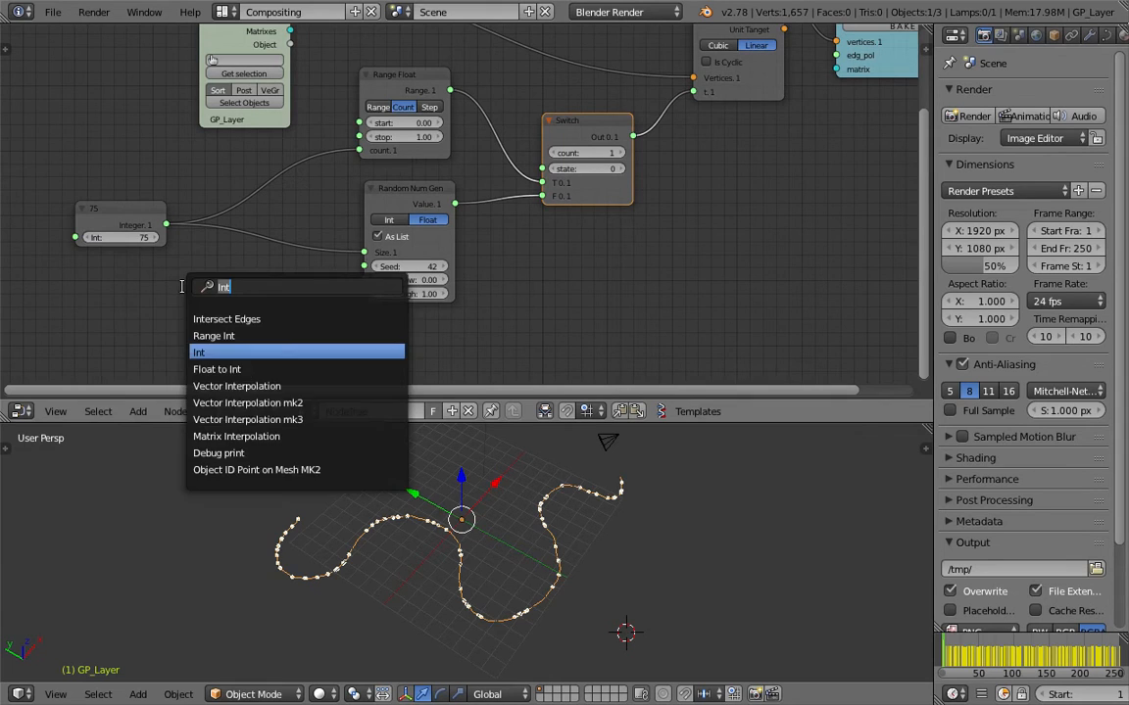
{"action": "type", "text": "boole"}
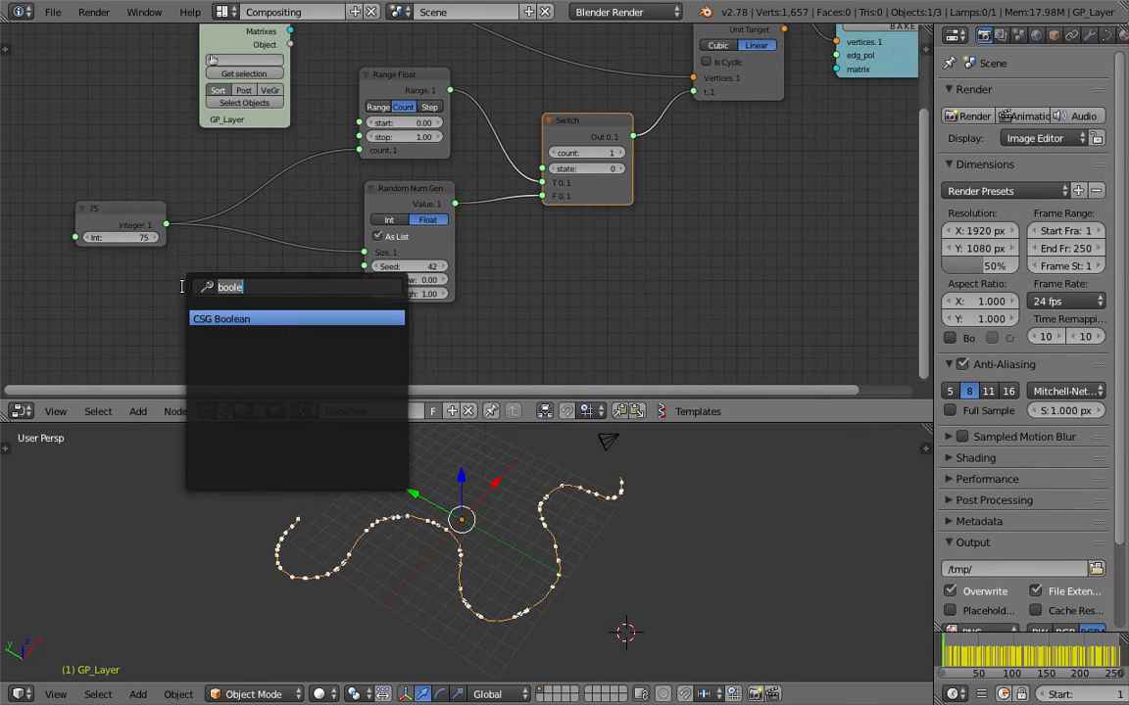
{"action": "key", "text": "Escape"}
Duplicate the Int node below the original, connect the copy to the Switch's state input and set it to 0.
{"action": "left_click", "coordinate": [125, 214]}
{"action": "key", "text": "shift+d"}
{"action": "left_click", "coordinate": [125, 285]}
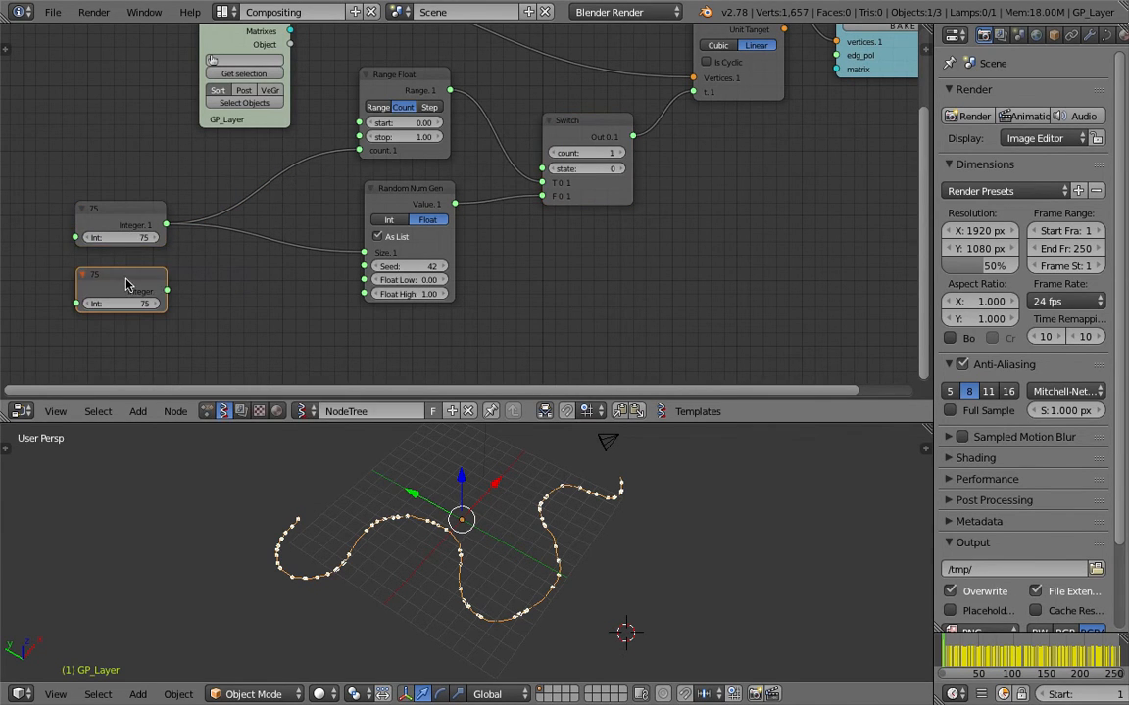
{"action": "left_click_drag", "start_coordinate": [167, 292], "coordinate": [542, 169]}
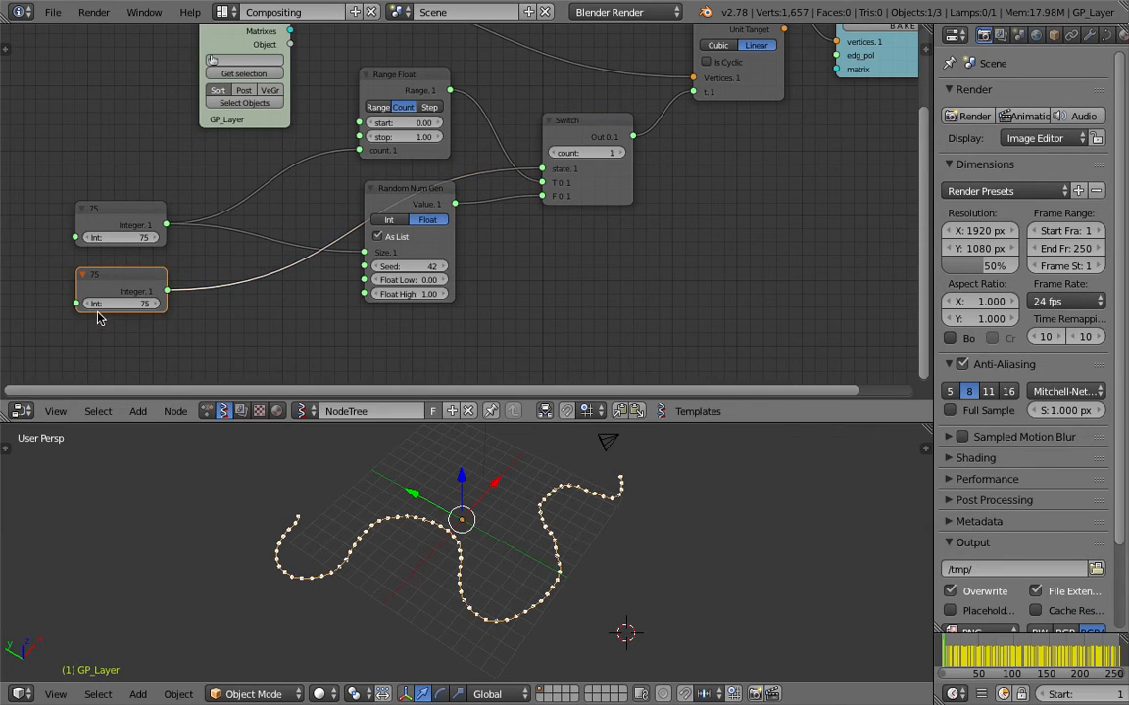
{"action": "type", "text": "0"}
{"action": "key", "text": "Return"}
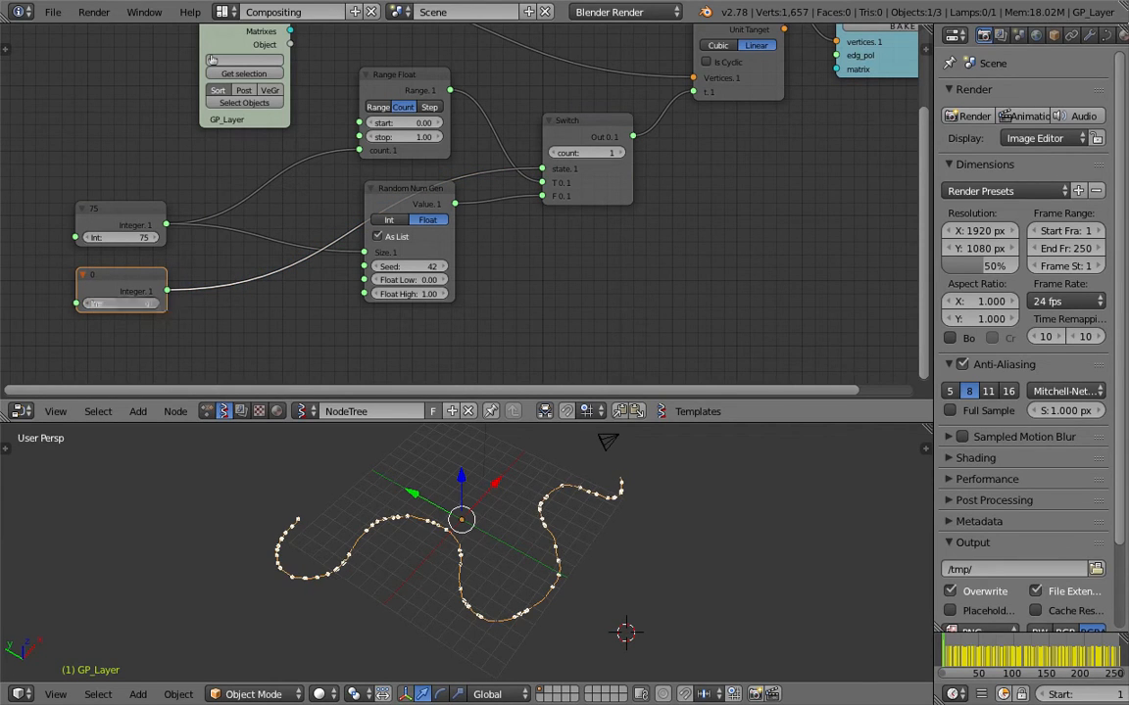
Raise the state Int node's value by one and lower the point-count Int node to 47.
{"action": "left_click", "coordinate": [155, 303]}
{"action": "middle_click_drag", "start_coordinate": [223, 321], "coordinate": [228, 302]}
{"action": "left_click", "coordinate": [136, 192]}
{"action": "left_click_drag", "start_coordinate": [127, 222], "coordinate": [77, 223]}
Move the Viewer Draw node farther from the Vector Interpolation node and save the file.
{"action": "middle_click_drag", "start_coordinate": [693, 190], "coordinate": [547, 291]}
{"action": "scroll", "coordinate": [653, 246], "scroll_direction": "down", "scroll_amount": 2}
{"action": "left_click_drag", "start_coordinate": [649, 181], "coordinate": [789, 124]}
{"action": "middle_click_drag", "start_coordinate": [719, 184], "coordinate": [703, 268]}
{"action": "key", "text": "ctrl+s"}
{"action": "left_click", "coordinate": [53, 11]}
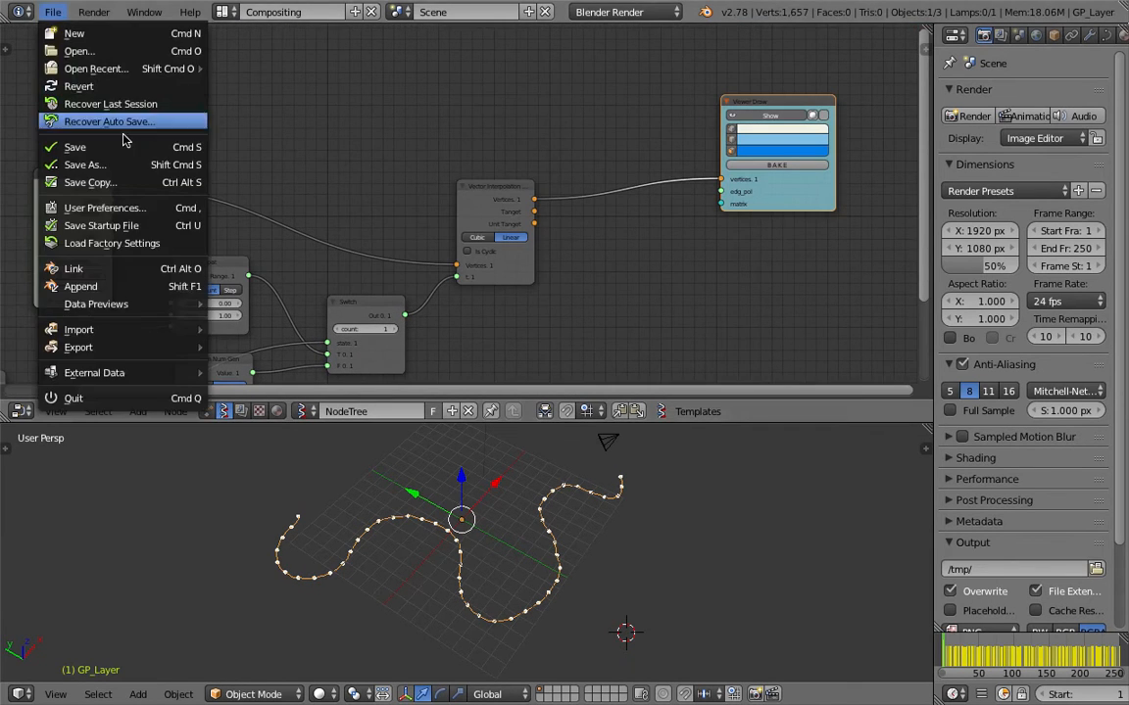
{"action": "left_click", "coordinate": [68, 147]}
{"action": "left_click", "coordinate": [1000, 79]}
{"action": "key", "text": "Return"}
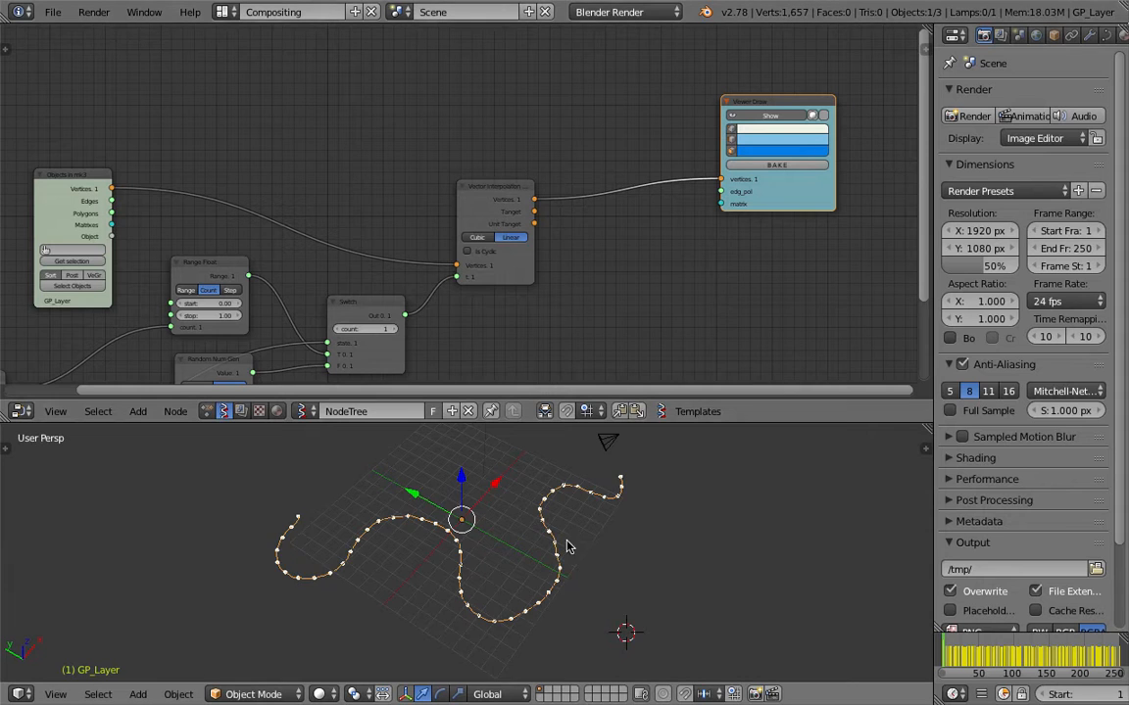
Examine the points distributed along the curve from several angles and save the file.
{"action": "middle_click_drag", "start_coordinate": [263, 584], "coordinate": [312, 641]}
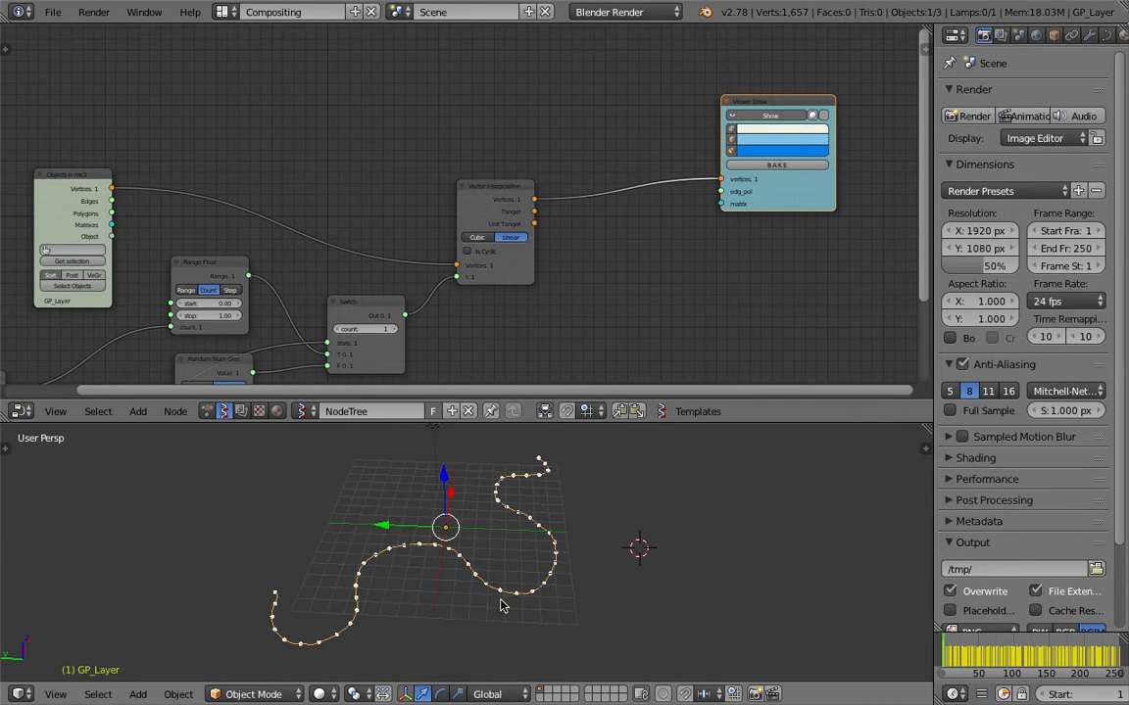
{"action": "middle_click_drag", "start_coordinate": [255, 605], "coordinate": [243, 596]}
{"action": "left_click", "coordinate": [243, 595]}
{"action": "scroll", "coordinate": [464, 544], "scroll_direction": "up", "scroll_amount": 2}
{"action": "middle_click_drag", "start_coordinate": [464, 544], "coordinate": [454, 536]}
{"action": "key", "text": "ctrl+s"}
{"action": "left_click", "coordinate": [453, 537]}
{"action": "middle_click_drag", "start_coordinate": [597, 503], "coordinate": [550, 540]}
Move the Viewer Draw node up and disconnect it from the Vector Interpolation node.
{"action": "mouse_move", "coordinate": [802, 192]}
{"action": "left_mouse_down"}
{"action": "mouse_move", "coordinate": [808, 204]}
{"action": "mouse_move", "coordinate": [798, 196]}
{"action": "left_mouse_up"}
{"action": "middle_click_drag", "start_coordinate": [643, 183], "coordinate": [631, 216]}
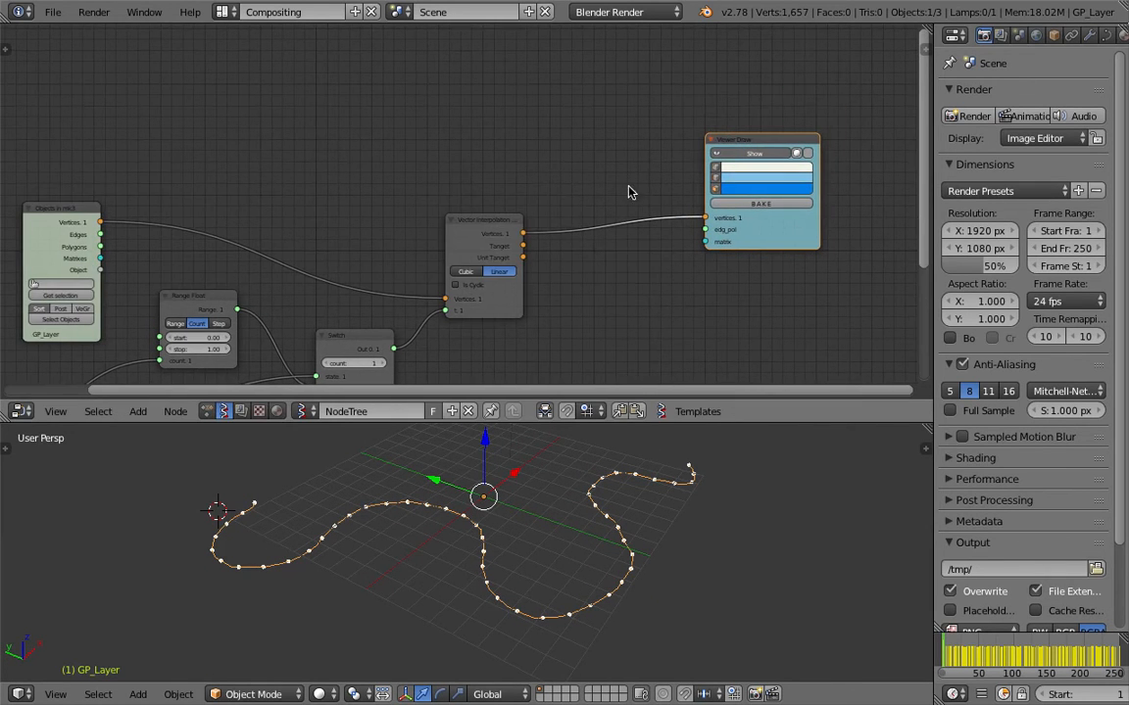
{"action": "mouse_move", "coordinate": [781, 227]}
{"action": "left_mouse_down"}
{"action": "mouse_move", "coordinate": [804, 183]}
{"action": "mouse_move", "coordinate": [784, 125]}
{"action": "left_mouse_up"}
{"action": "middle_click_drag", "start_coordinate": [644, 144], "coordinate": [643, 188]}
Add a Matrix in node between the Vector Interpolation and Viewer Draw nodes.
{"action": "key", "text": "shift+a"}
{"action": "left_click", "coordinate": [635, 183]}
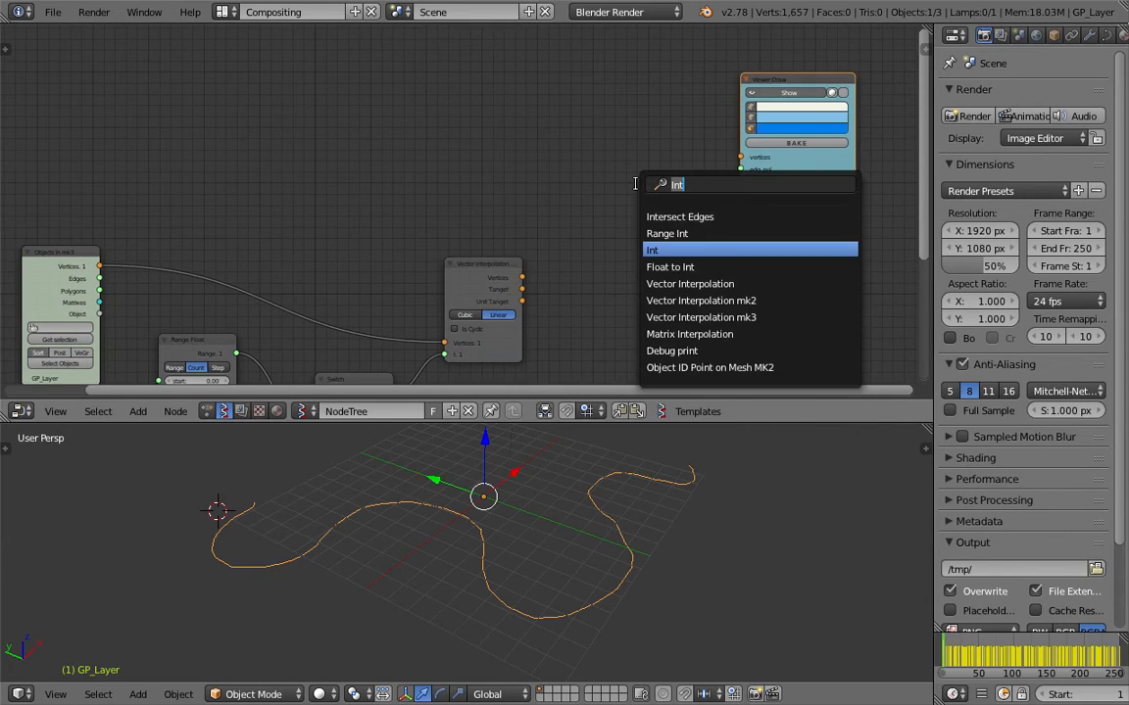
{"action": "type", "text": "matrix i"}
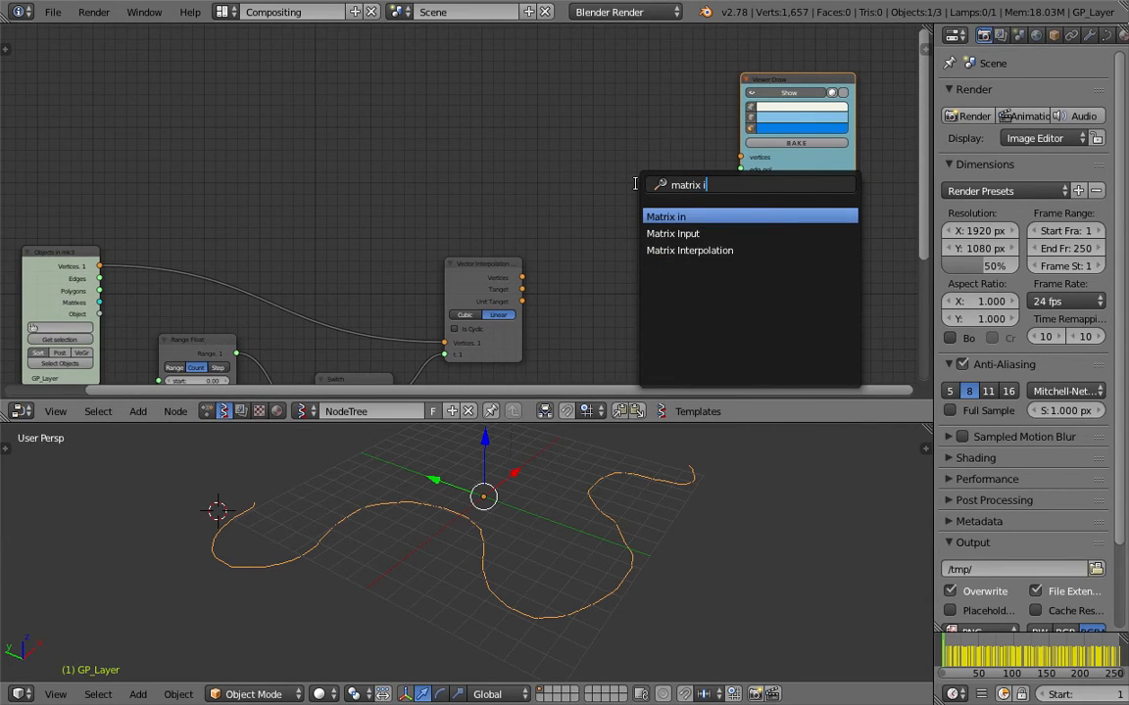
{"action": "key", "text": "Return"}
{"action": "left_click", "coordinate": [635, 183]}
Connect Vector Interpolation's vertices to Matrix in's Location and the Matrix output to Viewer Draw's matrix input.
{"action": "left_click_drag", "start_coordinate": [523, 278], "coordinate": [526, 282]}
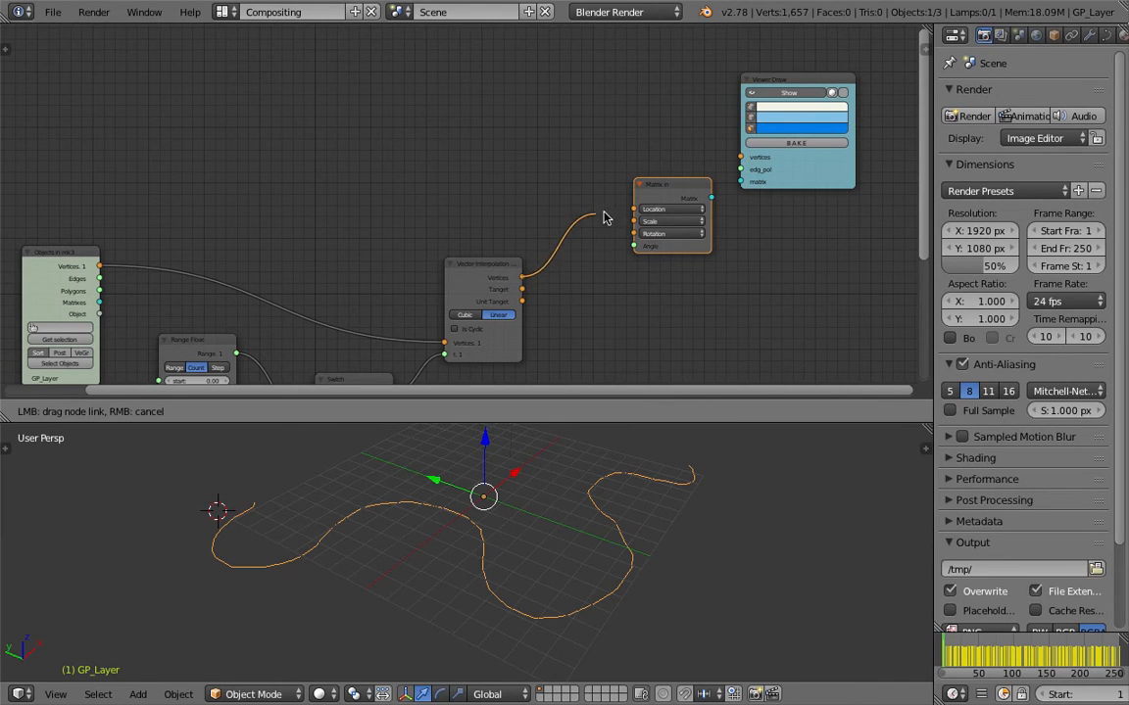
{"action": "left_click_drag", "start_coordinate": [633, 211], "coordinate": [634, 209]}
{"action": "left_click_drag", "start_coordinate": [711, 197], "coordinate": [741, 182]}
{"action": "mouse_move", "coordinate": [527, 576]}
{"action": "middle_mouse_down"}
{"action": "mouse_move", "coordinate": [464, 552]}
{"action": "mouse_move", "coordinate": [530, 596]}
{"action": "middle_mouse_up"}
Shift the Viewer Draw node away from Matrix in and add a Cylinder node above the Vector Interpolation node.
{"action": "middle_click_drag", "start_coordinate": [546, 63], "coordinate": [489, 108]}
{"action": "left_click_drag", "start_coordinate": [730, 127], "coordinate": [760, 103]}
{"action": "middle_click_drag", "start_coordinate": [531, 148], "coordinate": [487, 165]}
{"action": "key", "text": "shift+a"}
{"action": "left_click", "coordinate": [486, 164]}
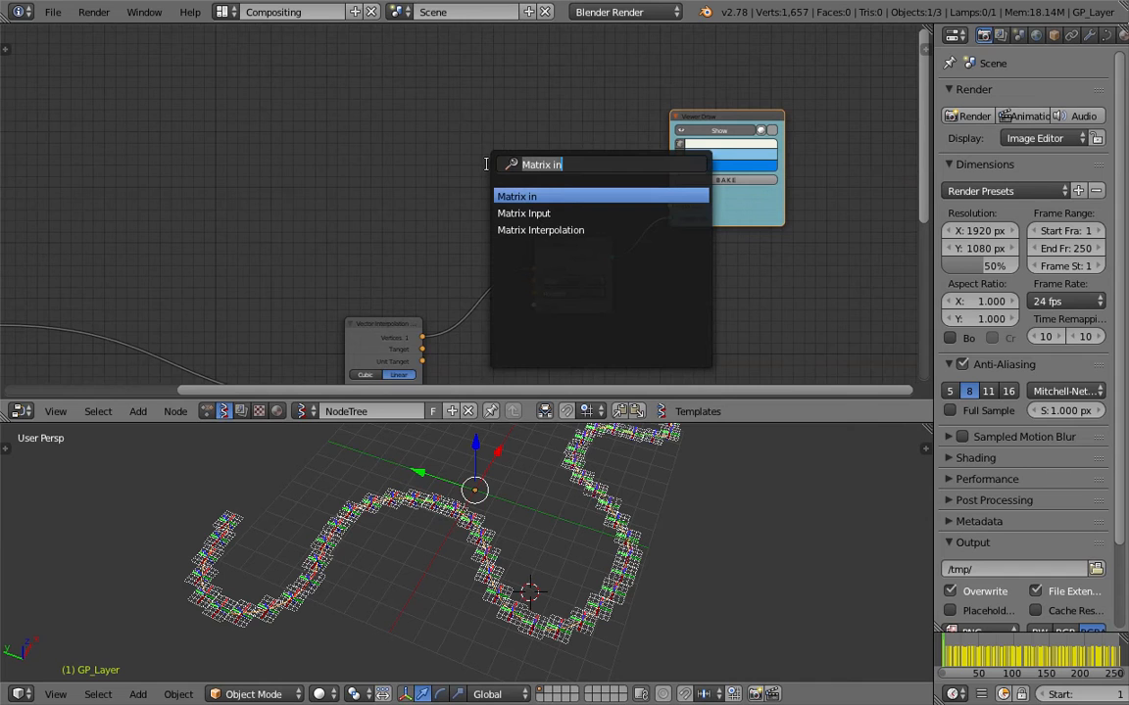
{"action": "type", "text": "cyl"}
{"action": "key", "text": "Return"}
{"action": "left_click", "coordinate": [246, 115]}
Add a Line node beside the Cylinder node and save over the existing file.
{"action": "key", "text": "shift+a"}
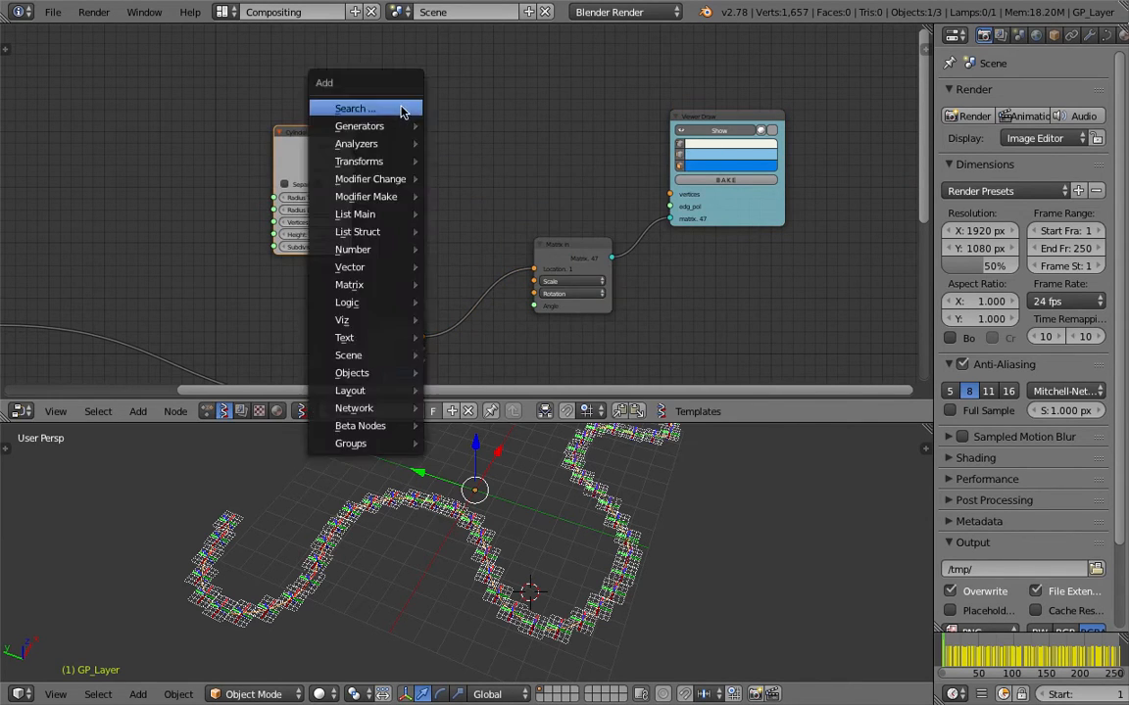
{"action": "left_click", "coordinate": [353, 109]}
{"action": "type", "text": "lin"}
{"action": "key", "text": "Return"}
{"action": "left_click", "coordinate": [409, 108]}
{"action": "key", "text": "ctrl+s"}
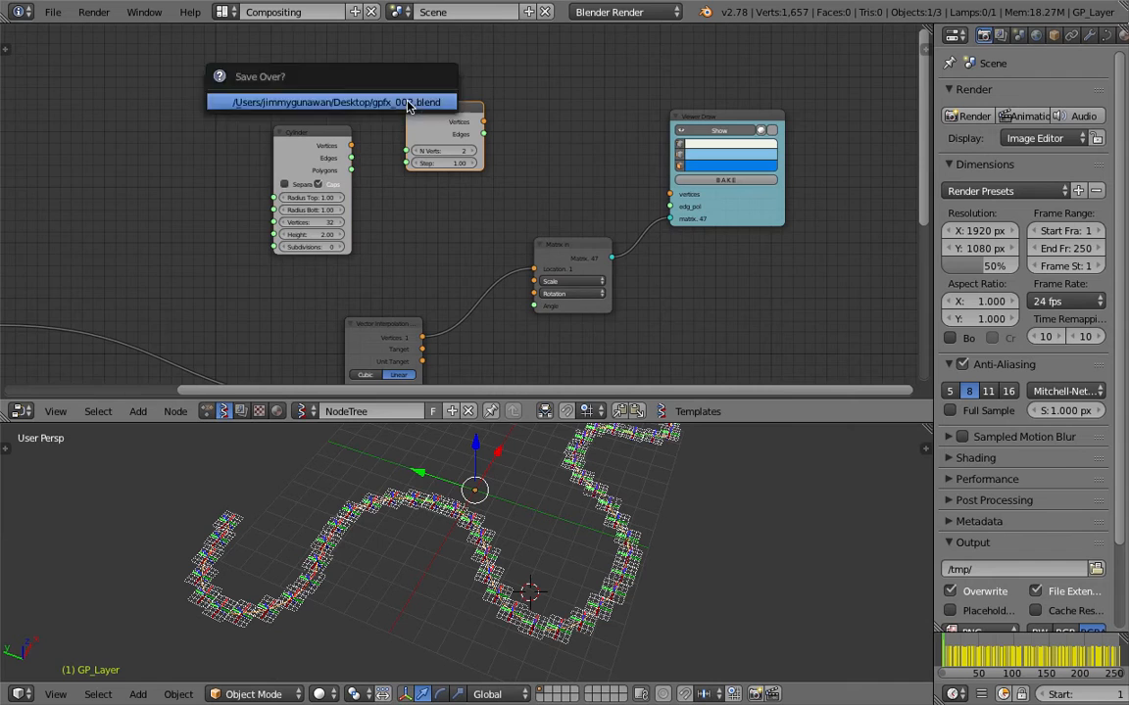
{"action": "left_click", "coordinate": [407, 101]}
Place the Line node above the Cylinder node and reposition the Viewer Draw node.
{"action": "scroll", "coordinate": [403, 125], "scroll_direction": "up", "scroll_amount": 1}
{"action": "middle_click_drag", "start_coordinate": [403, 127], "coordinate": [395, 168]}
{"action": "middle_click_drag", "start_coordinate": [550, 126], "coordinate": [532, 127]}
{"action": "left_click_drag", "start_coordinate": [419, 150], "coordinate": [287, 81]}
{"action": "left_click_drag", "start_coordinate": [712, 153], "coordinate": [746, 168]}
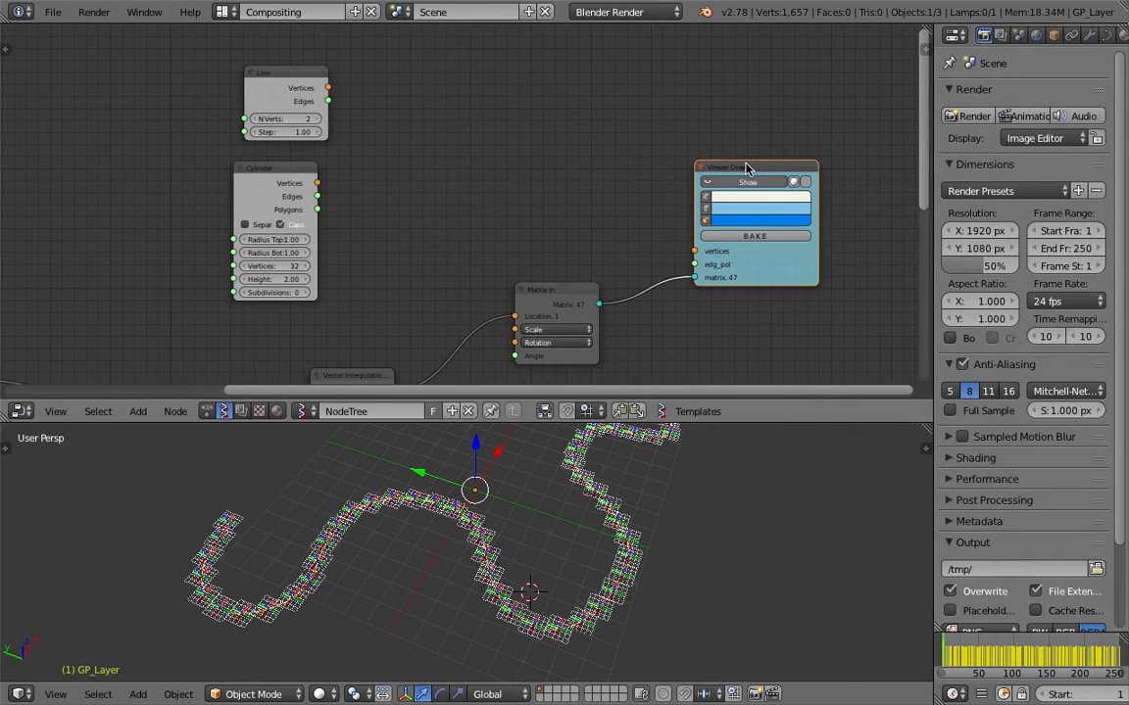
Duplicate the Viewer Draw node and connect the Cylinder's vertices and polygons to the copy's vertices and edg_pol inputs.
{"action": "key", "text": "shift+d"}
{"action": "left_click", "coordinate": [553, 100]}
{"action": "left_click_drag", "start_coordinate": [316, 184], "coordinate": [496, 179]}
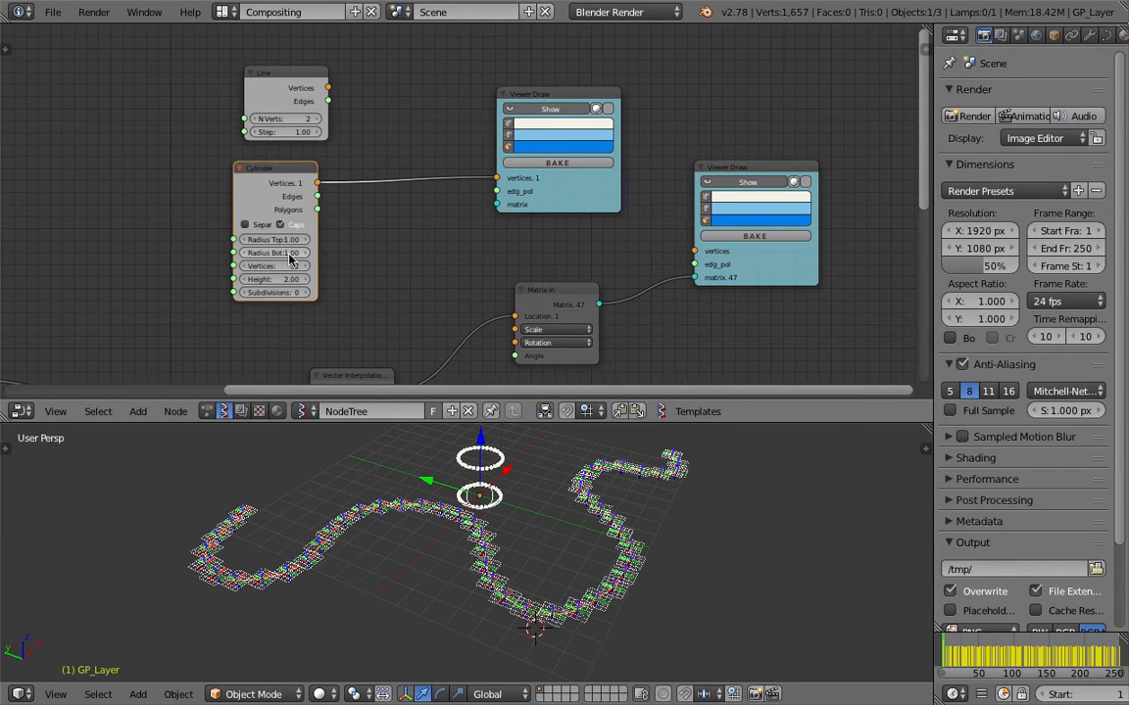
{"action": "left_click_drag", "start_coordinate": [317, 210], "coordinate": [496, 191]}
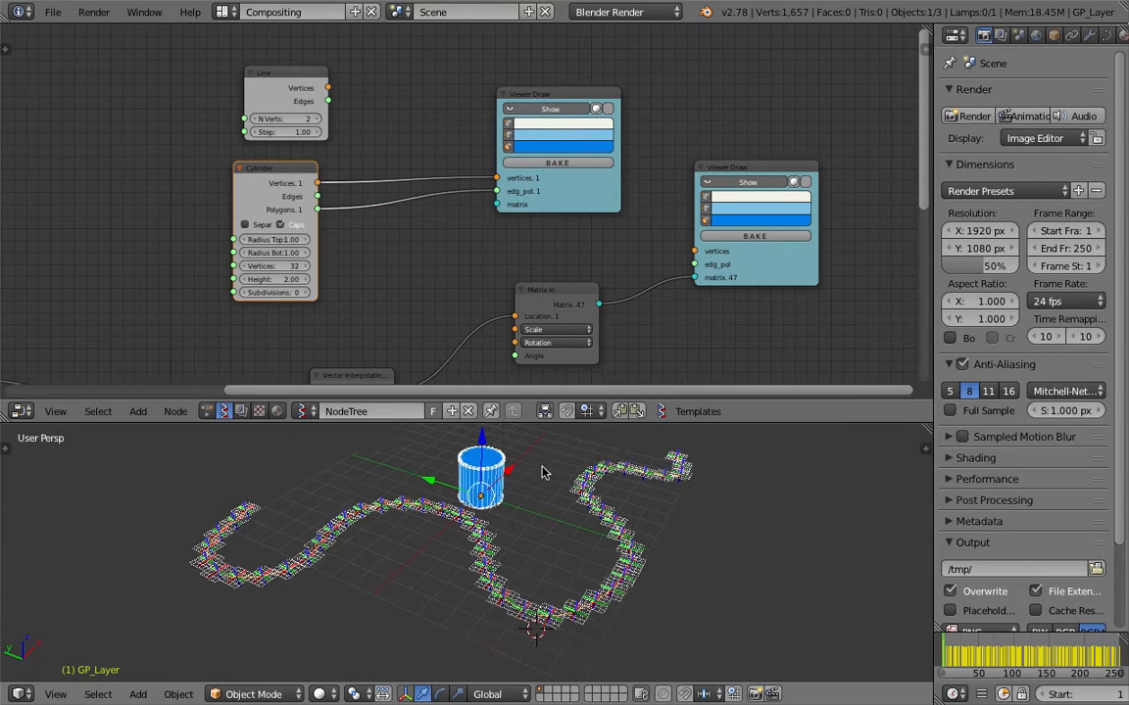
Set the Cylinder's top and bottom radius to 0.07 and its height to 2.87, and save the file.
{"action": "left_click_drag", "start_coordinate": [288, 241], "coordinate": [224, 253]}
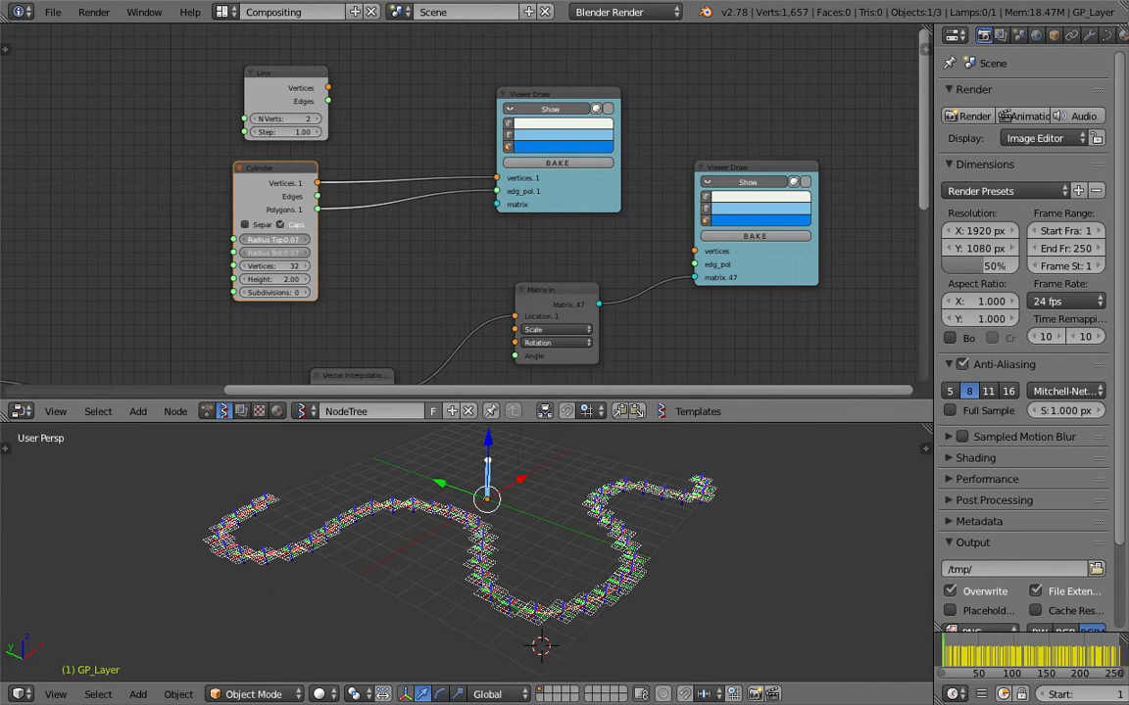
{"action": "middle_click_drag", "start_coordinate": [491, 433], "coordinate": [504, 477]}
{"action": "key", "text": "s"}
{"action": "key", "text": "Escape"}
{"action": "left_click_drag", "start_coordinate": [284, 280], "coordinate": [353, 281]}
{"action": "middle_click_drag", "start_coordinate": [531, 464], "coordinate": [582, 493], "text": "shift"}
{"action": "left_click", "coordinate": [571, 497]}
{"action": "key", "text": "ctrl+s"}
{"action": "left_click", "coordinate": [541, 511]}
{"action": "middle_click_drag", "start_coordinate": [490, 464], "coordinate": [481, 470]}
{"action": "key", "text": "ctrl+s"}
{"action": "left_click", "coordinate": [525, 500]}
Duplicate the Cylinder's Viewer Draw node above it and connect the Line's vertices and edges to the copy.
{"action": "left_click_drag", "start_coordinate": [543, 99], "coordinate": [528, 136]}
{"action": "key", "text": "shift+d"}
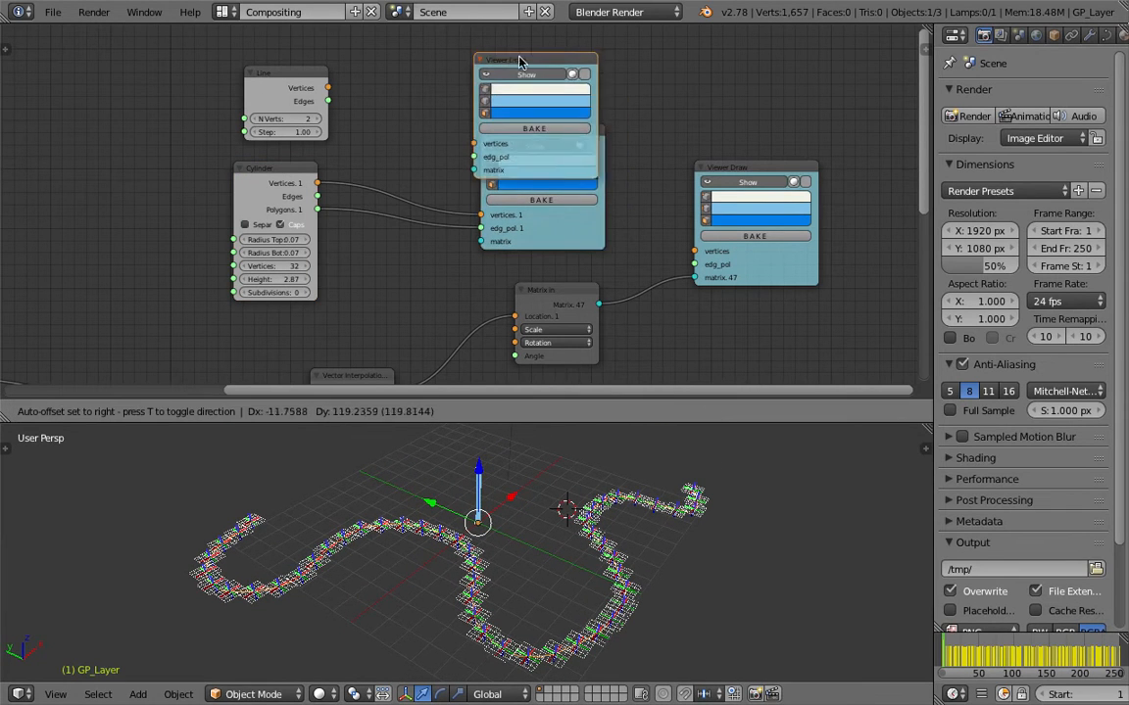
{"action": "left_click", "coordinate": [423, 266]}
{"action": "mouse_move", "coordinate": [327, 88]}
{"action": "left_mouse_down"}
{"action": "mouse_move", "coordinate": [475, 80]}
{"action": "mouse_move", "coordinate": [377, 95]}
{"action": "mouse_move", "coordinate": [476, 94]}
{"action": "left_mouse_up"}
{"action": "scroll", "coordinate": [558, 493], "scroll_direction": "up", "scroll_amount": 4}
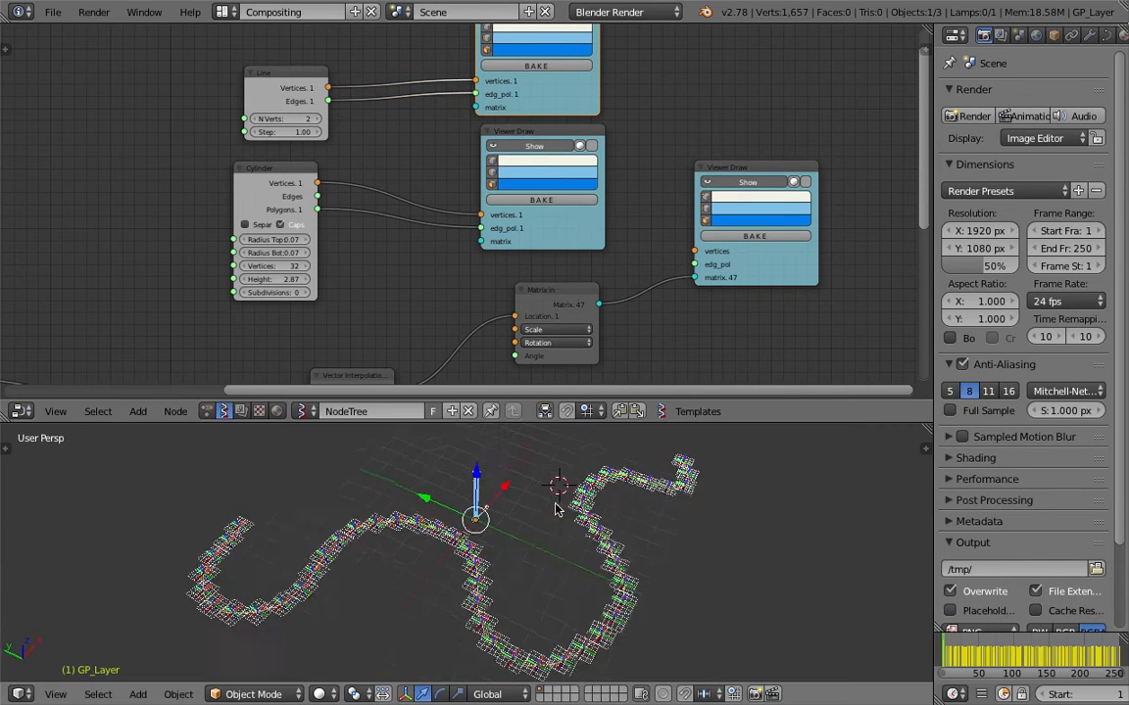
{"action": "key", "text": "ctrl+s"}
{"action": "left_click", "coordinate": [470, 536]}
Set the Line node's N Verts to 6, move the node farther from its Viewer Draw, and save the file.
{"action": "left_click_drag", "start_coordinate": [286, 118], "coordinate": [296, 118]}
{"action": "middle_click_drag", "start_coordinate": [621, 585], "coordinate": [556, 535]}
{"action": "left_click_drag", "start_coordinate": [292, 88], "coordinate": [204, 71]}
{"action": "middle_click_drag", "start_coordinate": [251, 83], "coordinate": [262, 196]}
{"action": "scroll", "coordinate": [263, 199], "scroll_direction": "up", "scroll_amount": 3}
{"action": "key", "text": "ctrl+s"}
{"action": "left_click", "coordinate": [263, 202]}
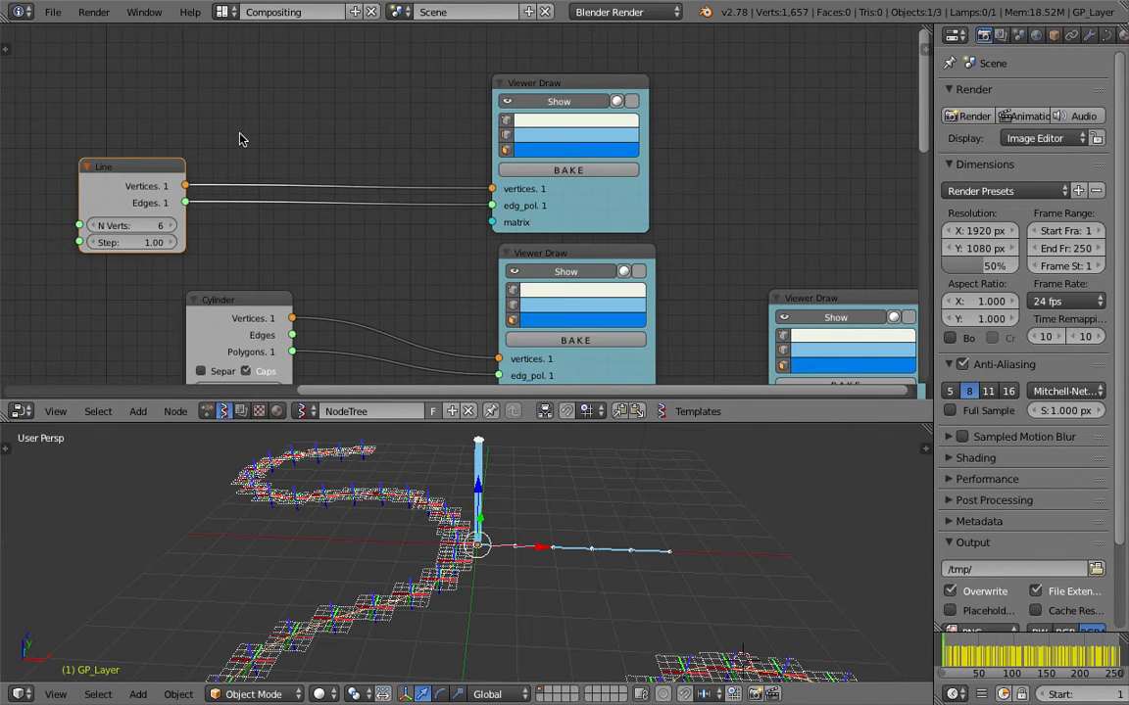
Insert a Vector out node and a Vector in node between the Line's vertices and its Viewer Draw.
{"action": "key", "text": "space"}
{"action": "type", "text": "vec"}
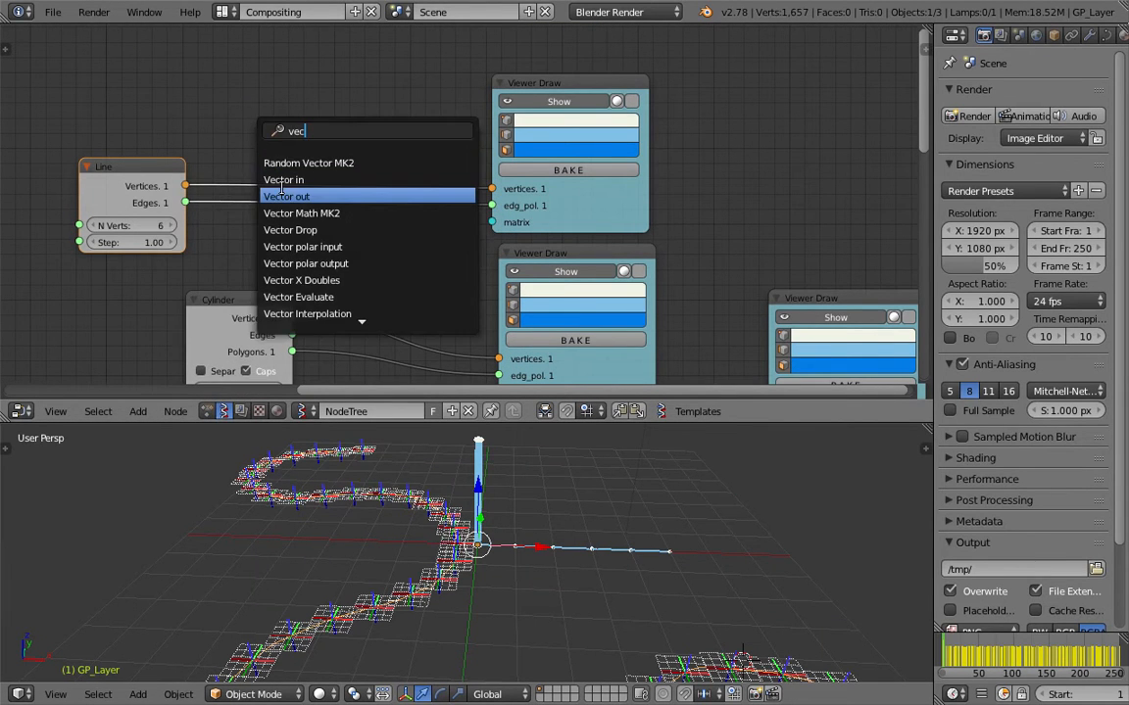
{"action": "left_click", "coordinate": [296, 193]}
{"action": "left_click", "coordinate": [242, 106]}
{"action": "key", "text": "shift+a"}
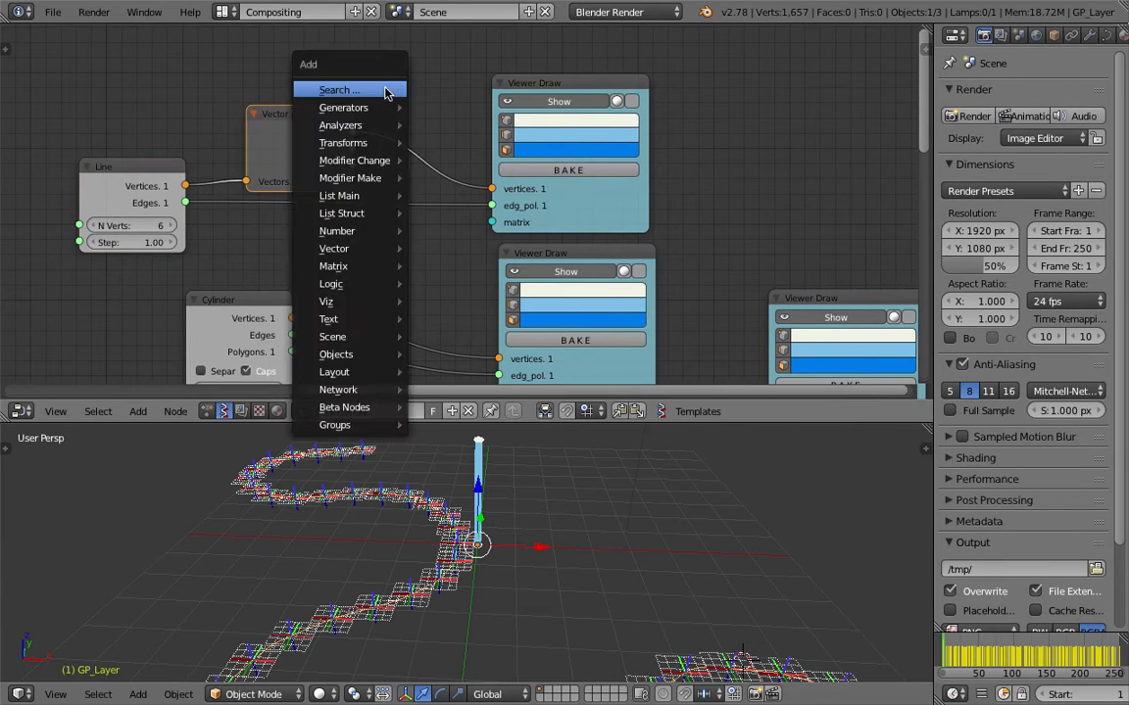
{"action": "left_click", "coordinate": [338, 91]}
{"action": "type", "text": "vec"}
{"action": "left_click", "coordinate": [415, 138]}
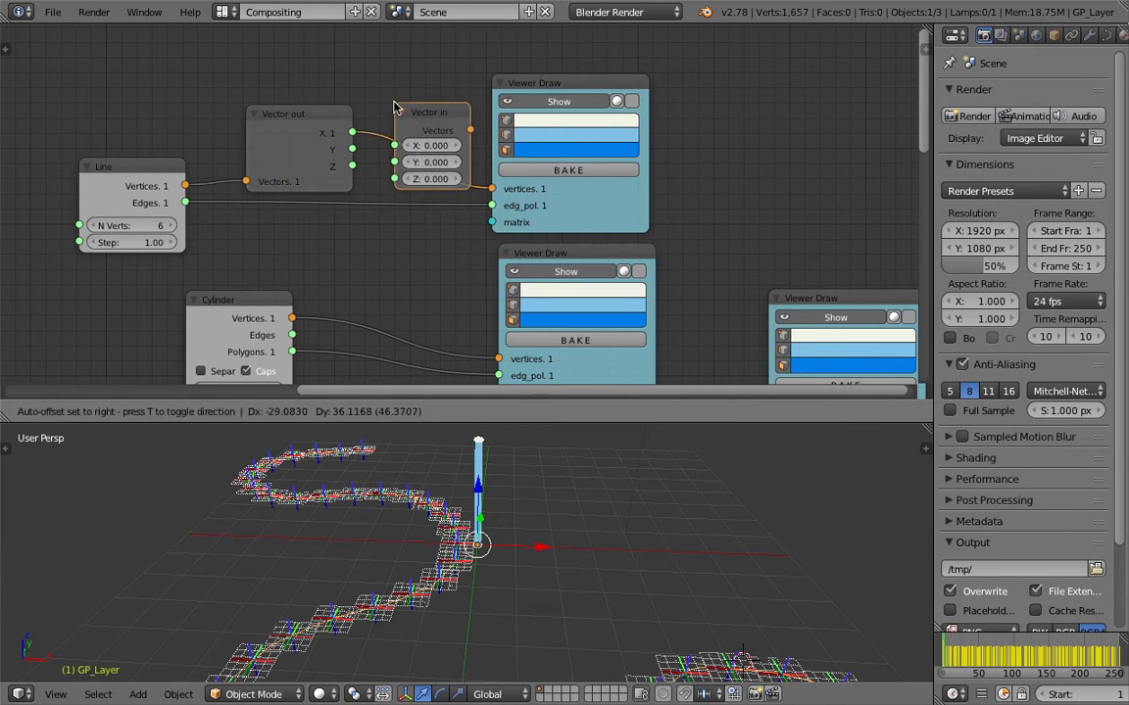
{"action": "left_click", "coordinate": [422, 133]}
Connect Vector out's X to Vector in's Z input, and reposition both nodes between Line and Viewer Draw.
{"action": "left_click_drag", "start_coordinate": [354, 135], "coordinate": [361, 140]}
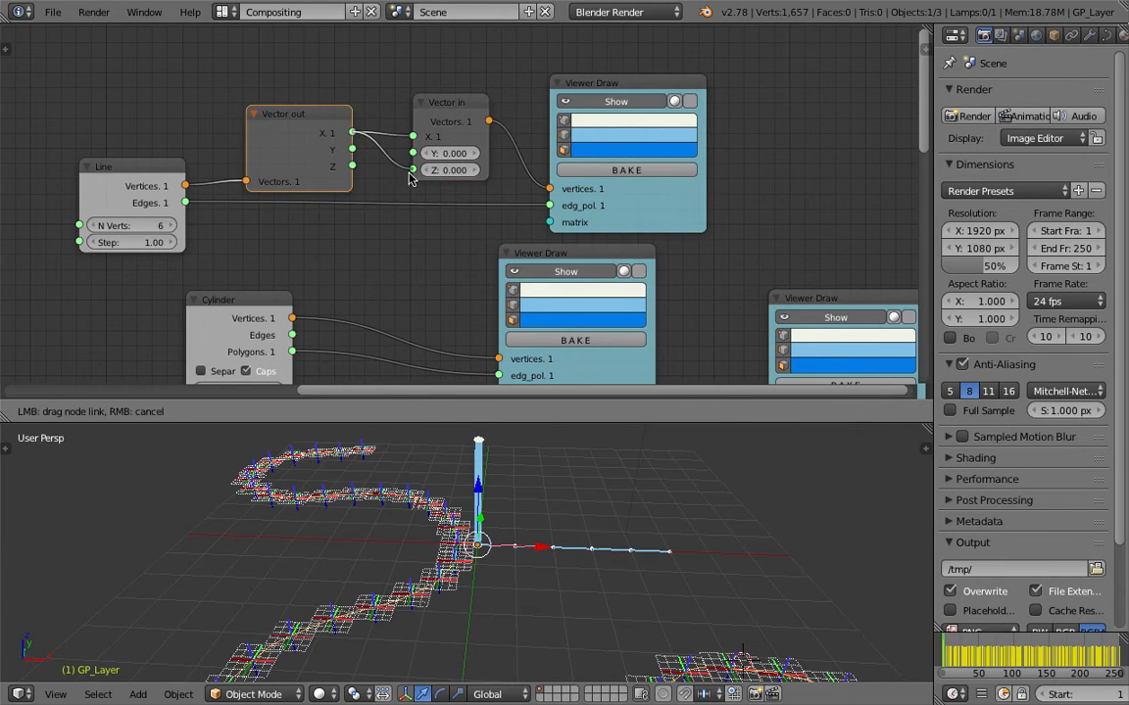
{"action": "left_click_drag", "start_coordinate": [410, 177], "coordinate": [412, 169]}
{"action": "middle_click_drag", "start_coordinate": [549, 471], "coordinate": [534, 578]}
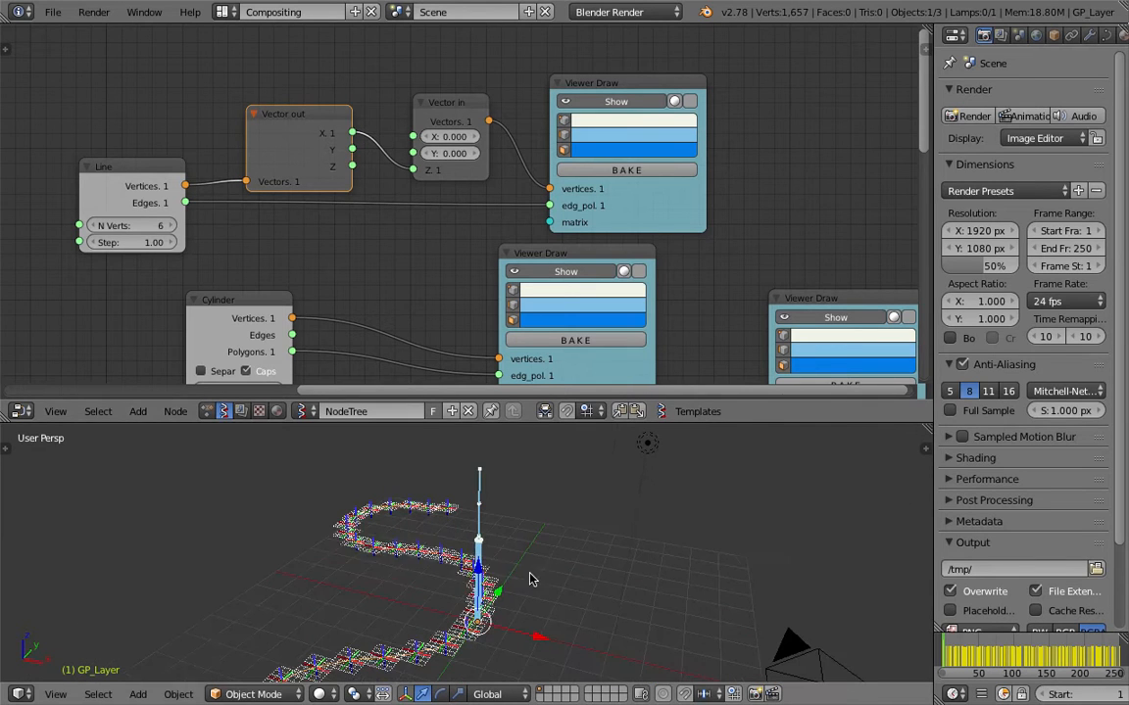
{"action": "left_click_drag", "start_coordinate": [338, 115], "coordinate": [308, 57]}
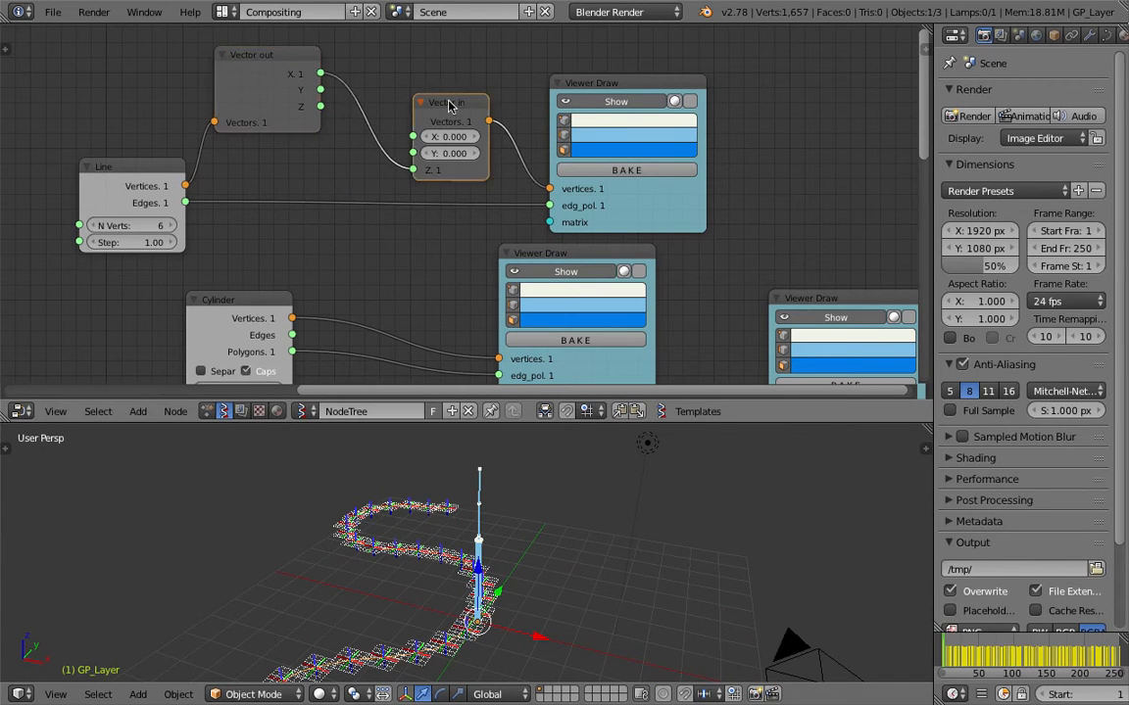
{"action": "left_click_drag", "start_coordinate": [392, 102], "coordinate": [354, 90]}
Delete the Vector out and Vector in nodes and save the file.
{"action": "left_click", "coordinate": [281, 59]}
{"action": "key", "text": "x"}
{"action": "left_click", "coordinate": [394, 91]}
{"action": "key", "text": "x"}
{"action": "key", "text": "ctrl+s"}
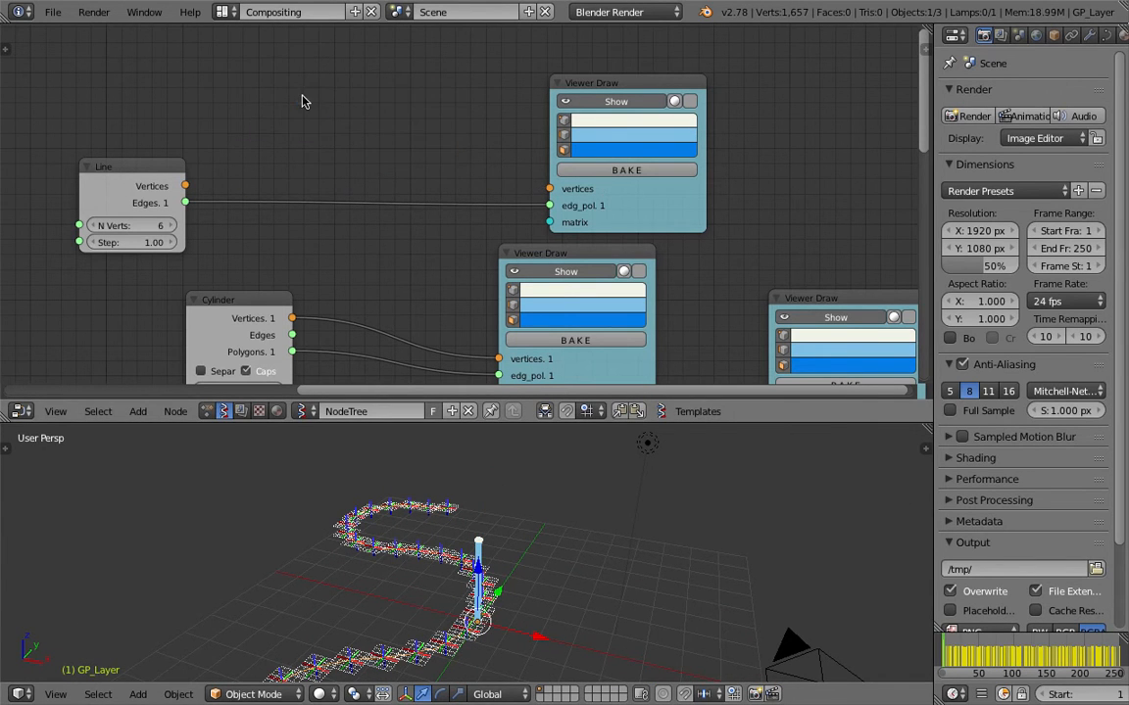
Add a Rotation node and route the Line's vertices through it to the Viewer Draw's vertices input.
{"action": "left_click", "coordinate": [304, 98]}
{"action": "key", "text": "shift+a"}
{"action": "left_click", "coordinate": [301, 96]}
{"action": "type", "text": "rotat"}
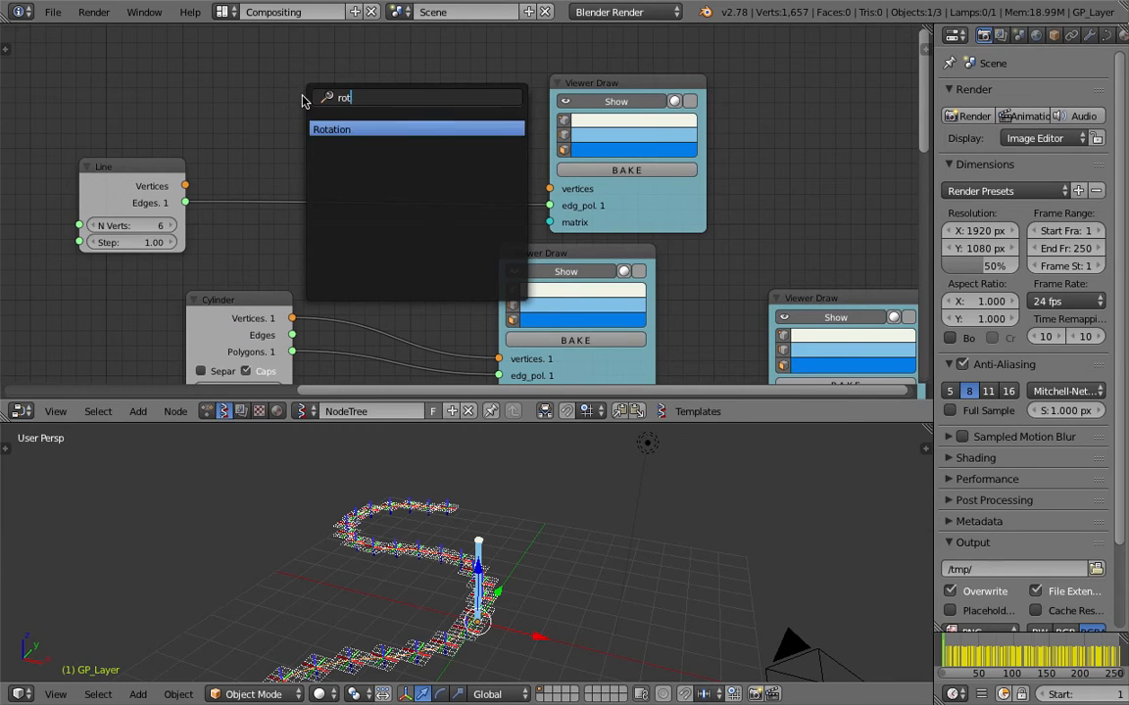
{"action": "key", "text": "Return"}
{"action": "left_click", "coordinate": [285, 53]}
{"action": "left_click_drag", "start_coordinate": [185, 185], "coordinate": [285, 114]}
{"action": "left_click_drag", "start_coordinate": [391, 76], "coordinate": [401, 88]}
{"action": "left_click_drag", "start_coordinate": [521, 180], "coordinate": [526, 182]}
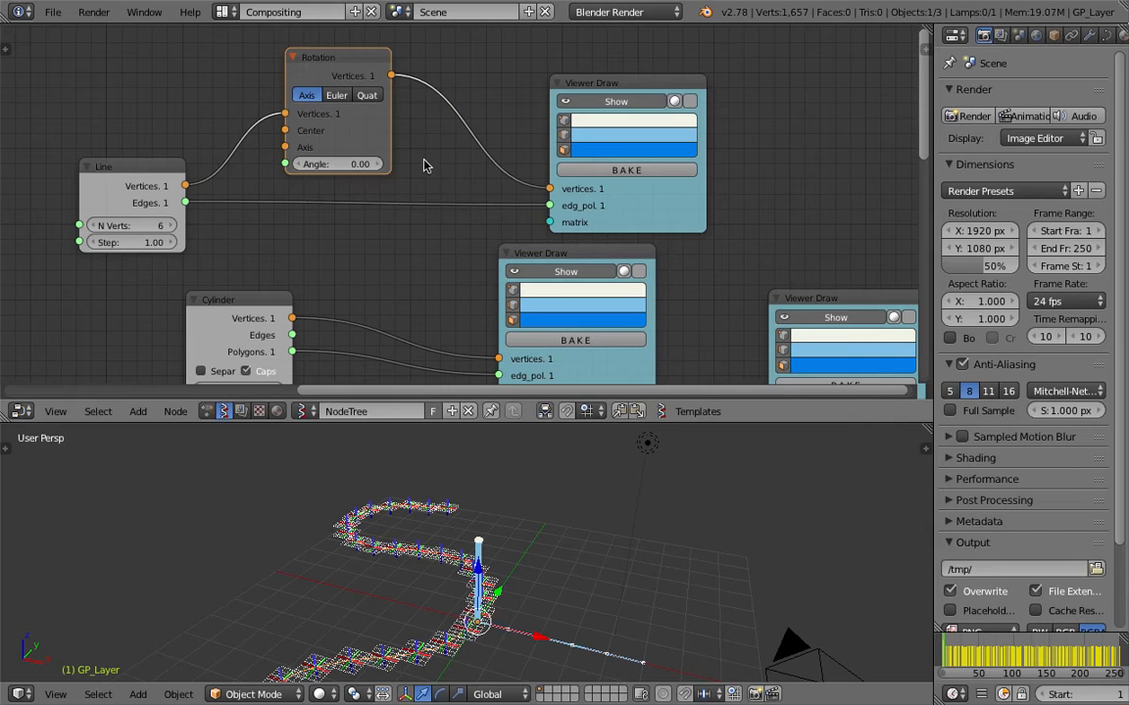
Try the Rotation node's Euler mode, return it to Axis mode, and set its angle to 90.51.
{"action": "left_click", "coordinate": [336, 95]}
{"action": "left_click", "coordinate": [353, 120]}
{"action": "left_click", "coordinate": [369, 110]}
{"action": "left_click", "coordinate": [309, 96]}
{"action": "left_click_drag", "start_coordinate": [310, 123], "coordinate": [347, 134]}
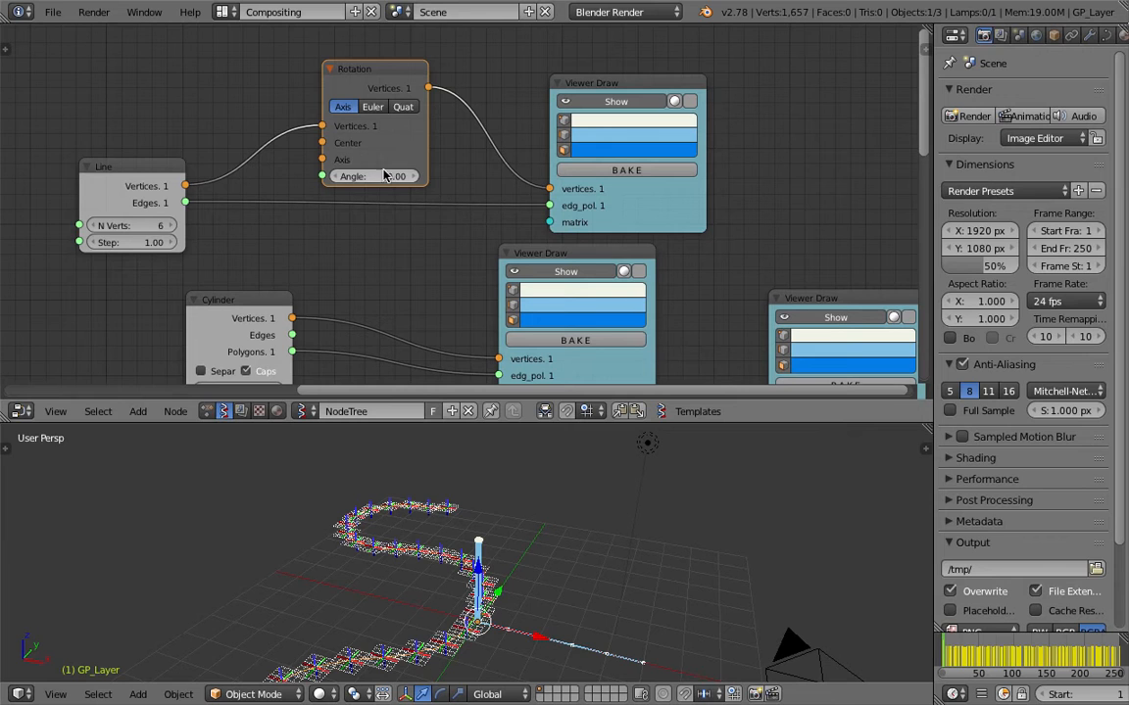
{"action": "mouse_move", "coordinate": [376, 176]}
{"action": "left_mouse_down"}
{"action": "mouse_move", "coordinate": [407, 175]}
{"action": "mouse_move", "coordinate": [397, 176]}
{"action": "left_mouse_up"}
Add a Vector X|Y|Z MK2 node above the Line node.
{"action": "key", "text": "shift+a"}
{"action": "left_click", "coordinate": [162, 98]}
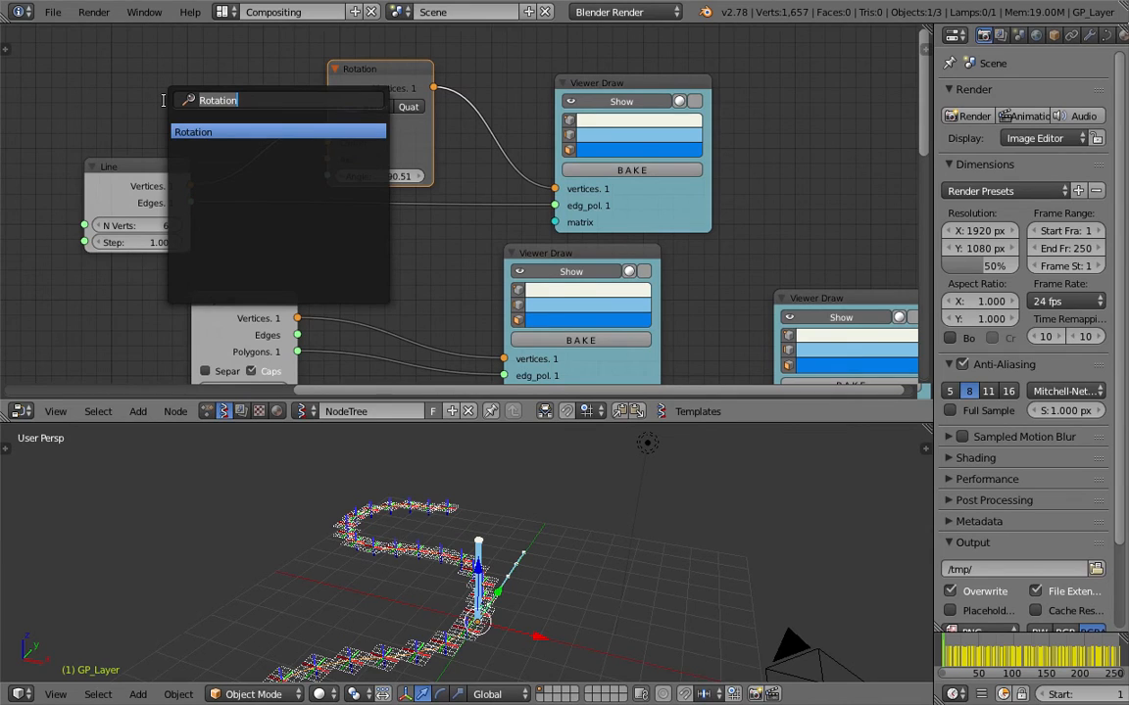
{"action": "type", "text": "z"}
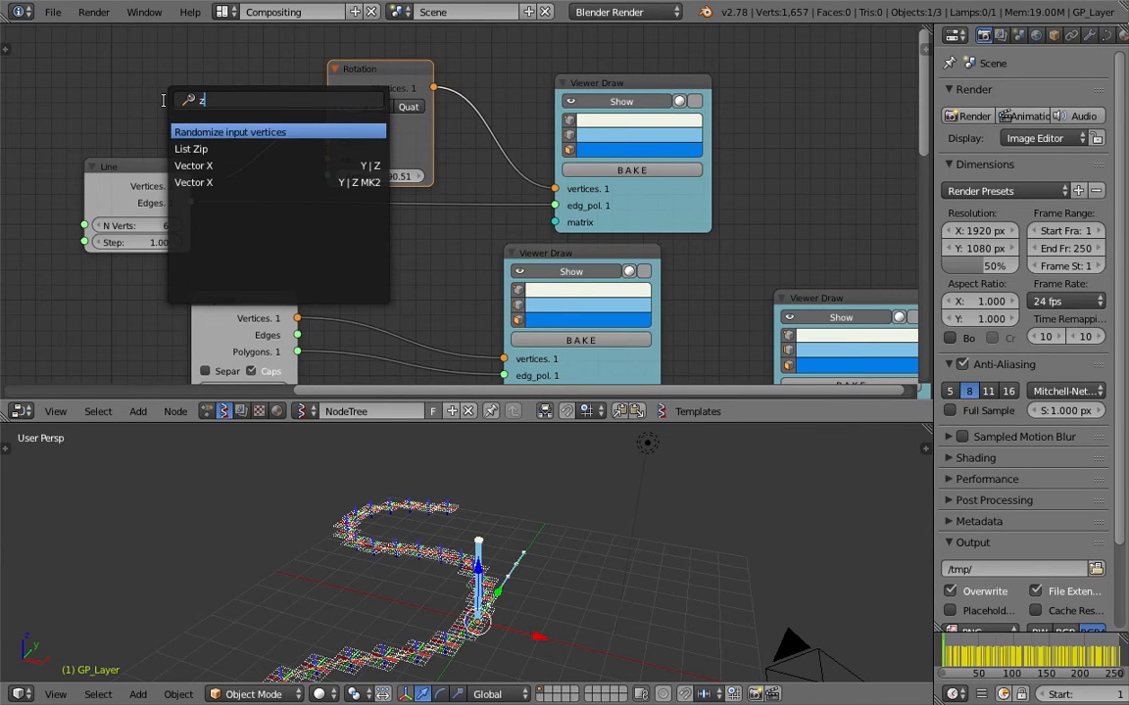
{"action": "left_click", "coordinate": [189, 178]}
{"action": "left_click", "coordinate": [157, 86]}
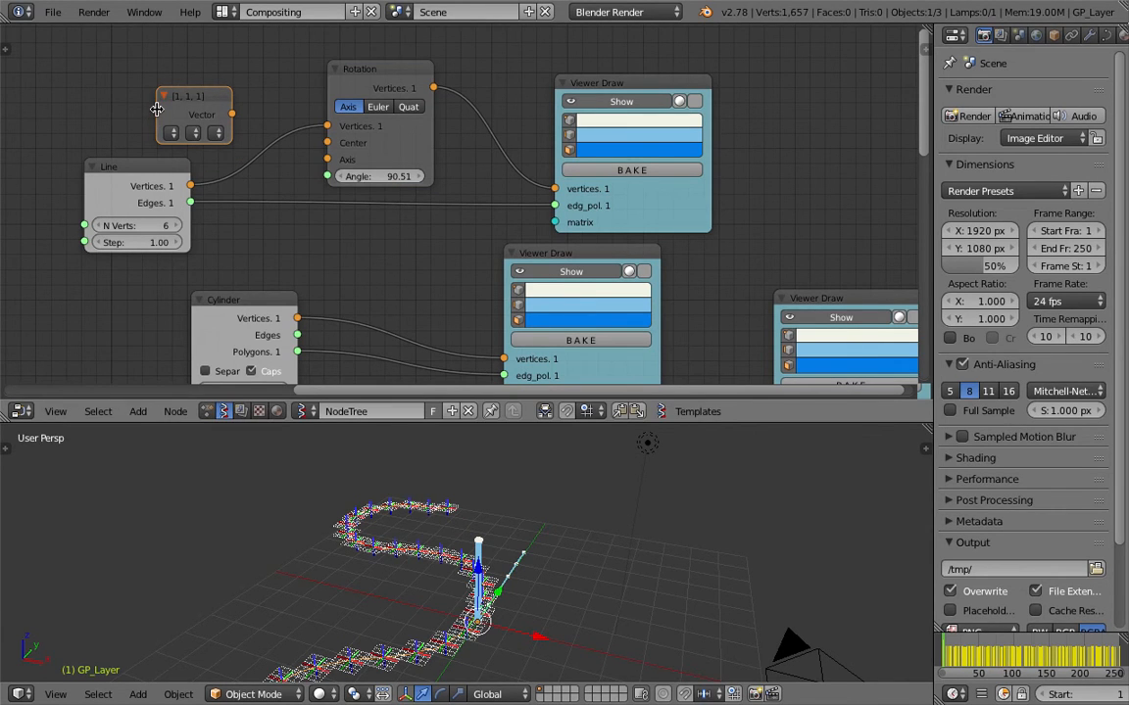
Widen the new vector node, set it to [0, 1, 0], and connect its output to the Rotation's Axis input.
{"action": "left_click_drag", "start_coordinate": [156, 109], "coordinate": [110, 110]}
{"action": "left_click", "coordinate": [140, 134]}
{"action": "left_click", "coordinate": [138, 102]}
{"action": "left_click", "coordinate": [201, 133]}
{"action": "left_click", "coordinate": [197, 99]}
{"action": "left_click_drag", "start_coordinate": [232, 115], "coordinate": [329, 160]}
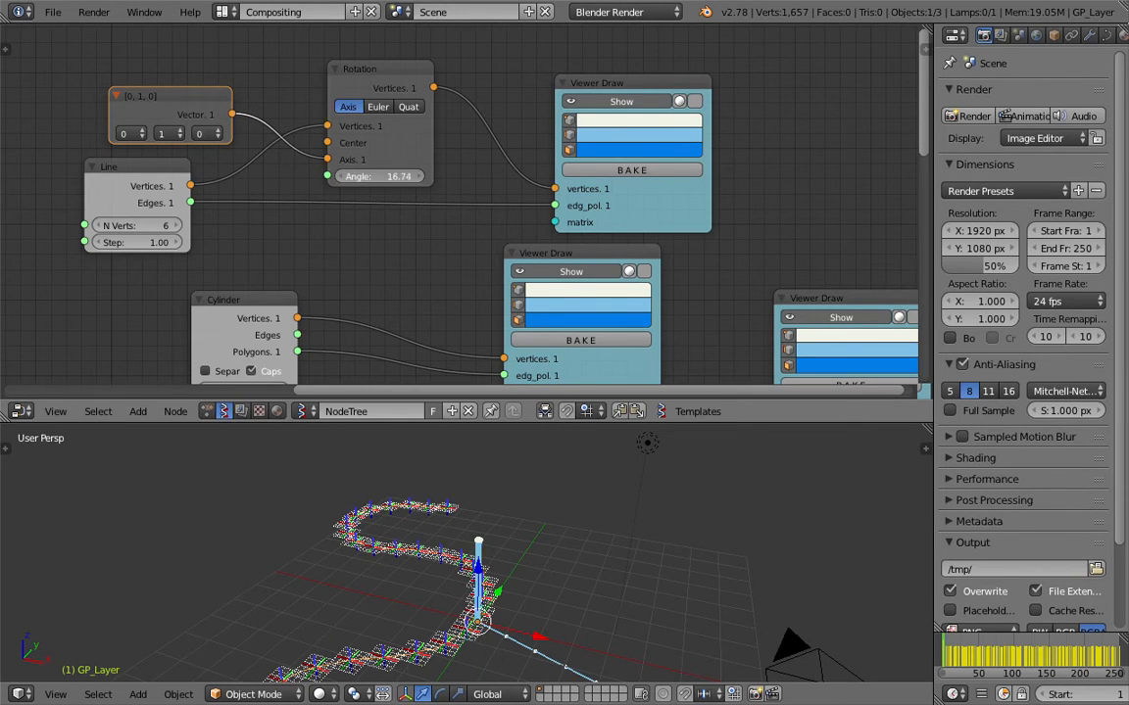
Set the vector node's Y to -1 and the Rotation angle to 90, reposition both nodes, and save the file.
{"action": "left_click_drag", "start_coordinate": [380, 177], "coordinate": [404, 176]}
{"action": "left_click", "coordinate": [169, 133]}
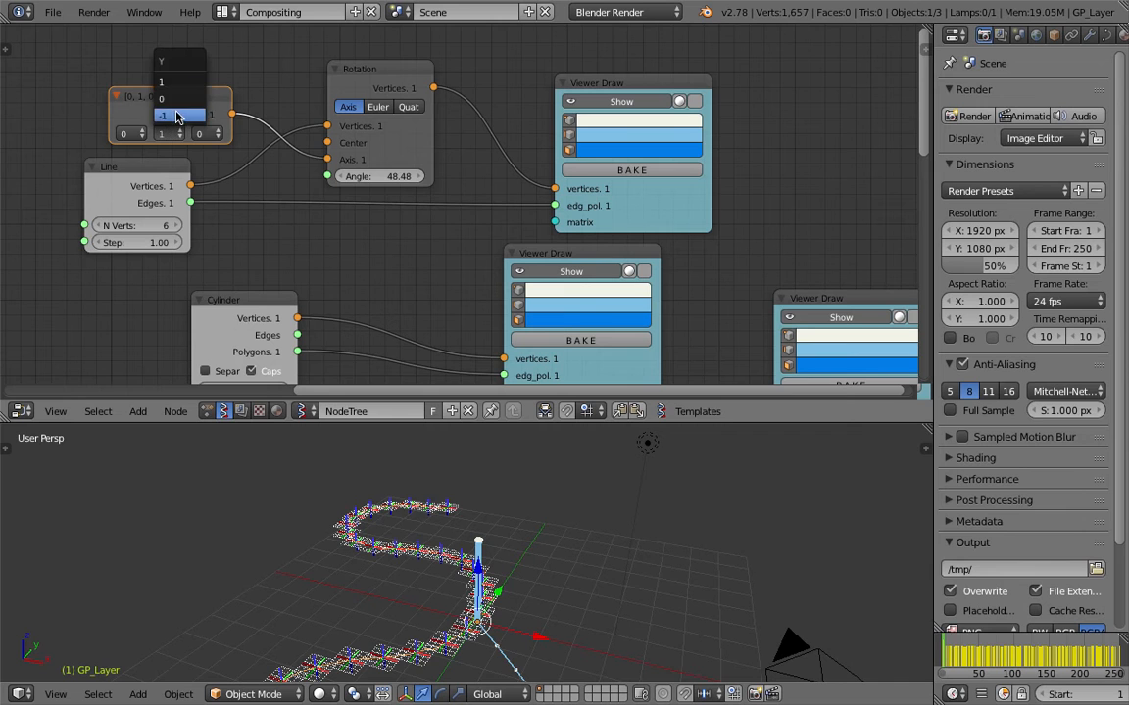
{"action": "left_click", "coordinate": [177, 115]}
{"action": "left_click", "coordinate": [394, 176]}
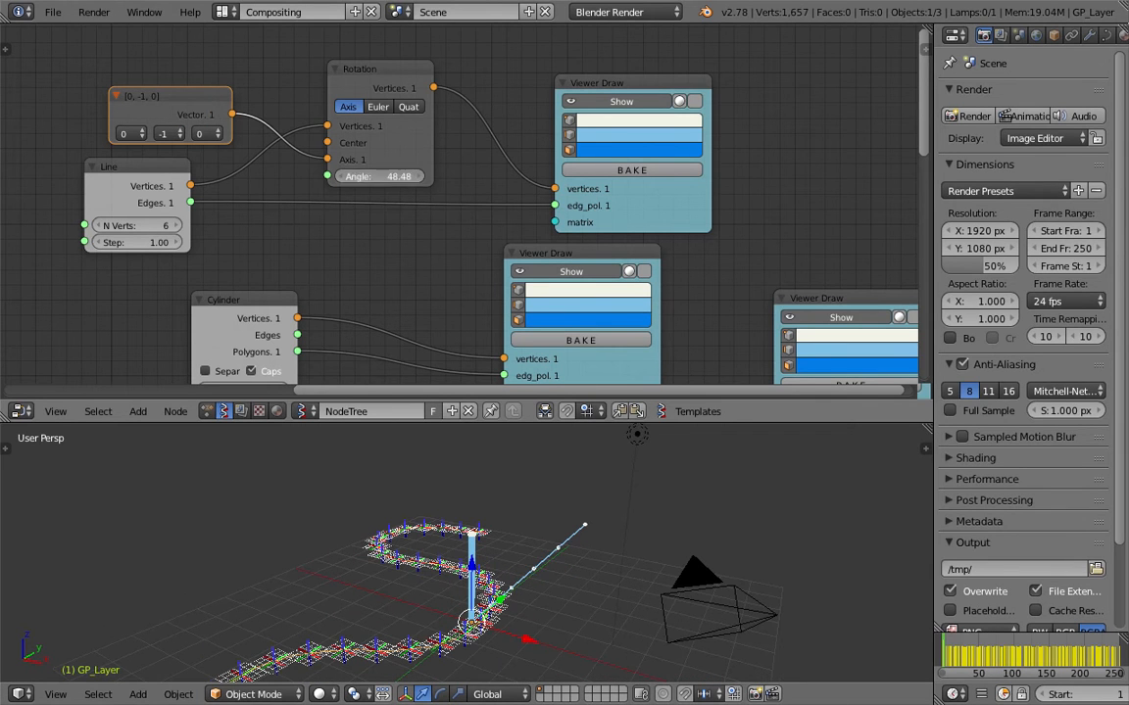
{"action": "type", "text": "90"}
{"action": "key", "text": "Return"}
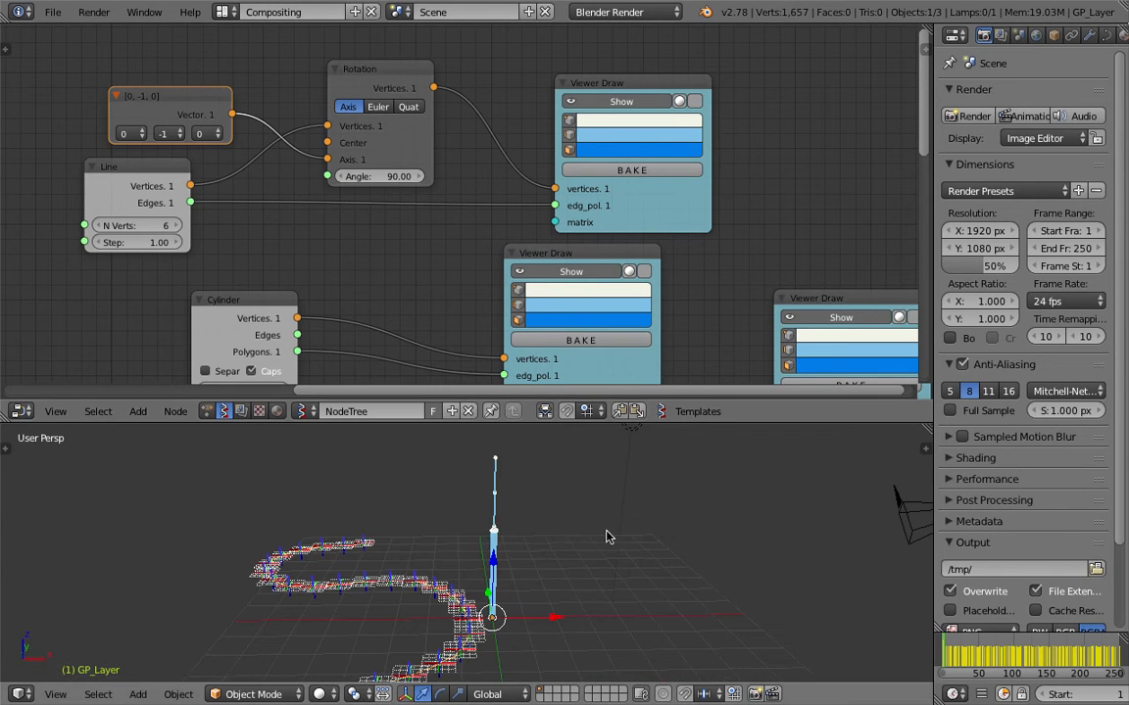
{"action": "left_click_drag", "start_coordinate": [228, 99], "coordinate": [286, 79]}
{"action": "left_click_drag", "start_coordinate": [366, 70], "coordinate": [406, 80]}
{"action": "key", "text": "ctrl+s"}
Delete the axis vector node, switch the Rotation node to Euler mode, and save the file.
{"action": "left_click", "coordinate": [406, 83]}
{"action": "left_click", "coordinate": [232, 77]}
{"action": "key", "text": "x"}
{"action": "left_click", "coordinate": [419, 115]}
{"action": "left_click_drag", "start_coordinate": [413, 78], "coordinate": [366, 58]}
{"action": "key", "text": "ctrl+s"}
{"action": "left_click", "coordinate": [367, 66]}
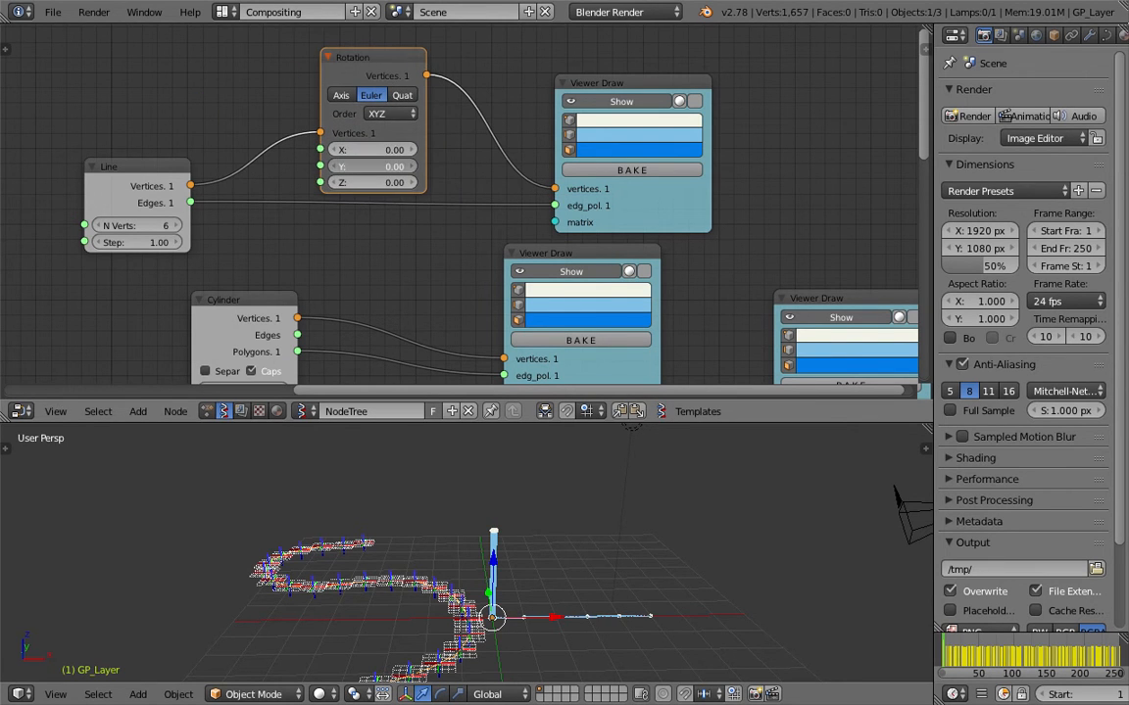
Adjust the Rotation node's Y angle so the line stands upright along Z, and collapse the node.
{"action": "mouse_move", "coordinate": [372, 167]}
{"action": "left_mouse_down"}
{"action": "mouse_move", "coordinate": [343, 166]}
{"action": "mouse_move", "coordinate": [372, 165]}
{"action": "left_mouse_up"}
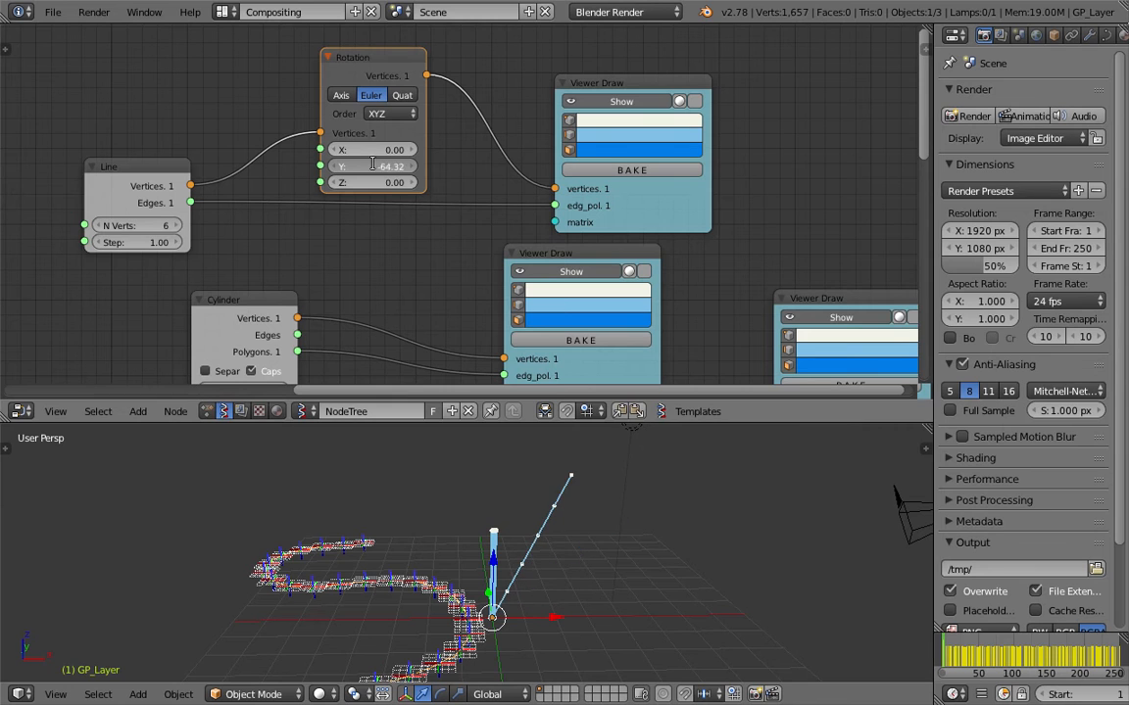
{"action": "type", "text": "0"}
{"action": "key", "text": "Return"}
{"action": "left_click", "coordinate": [328, 57]}
{"action": "left_click_drag", "start_coordinate": [349, 60], "coordinate": [321, 164]}
Move the Viewer Draw nodes of the Line and the Cylinder closer to their source nodes, and save the file.
{"action": "key", "text": "Home"}
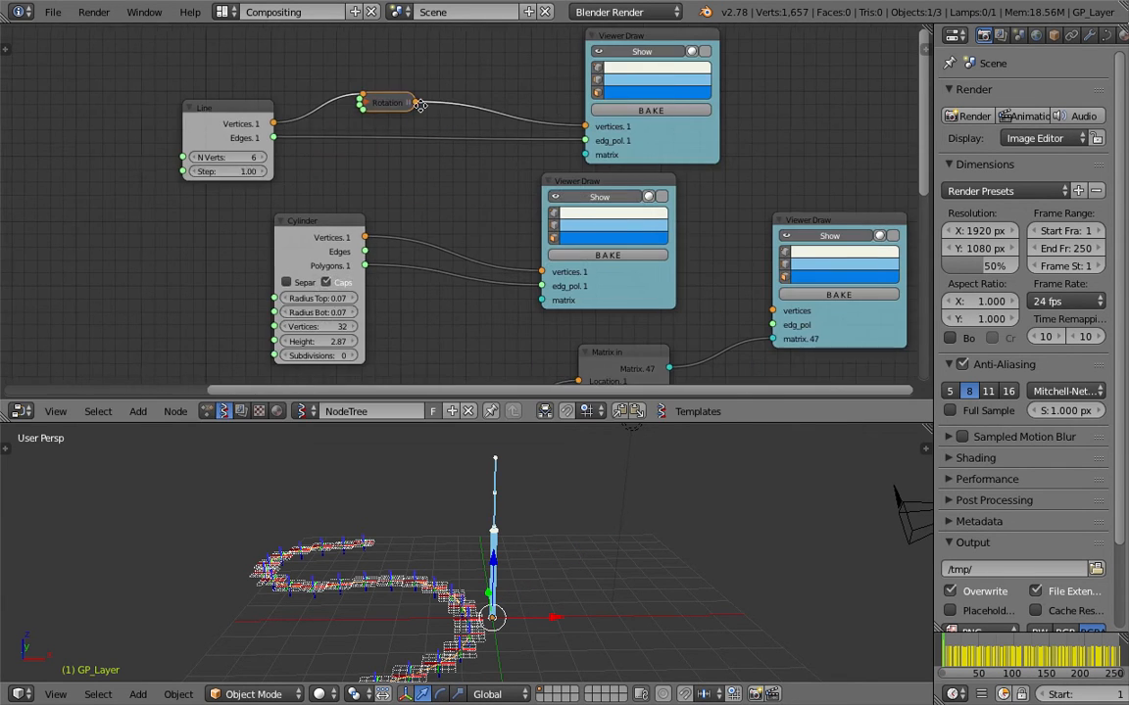
{"action": "left_click_drag", "start_coordinate": [684, 136], "coordinate": [571, 150]}
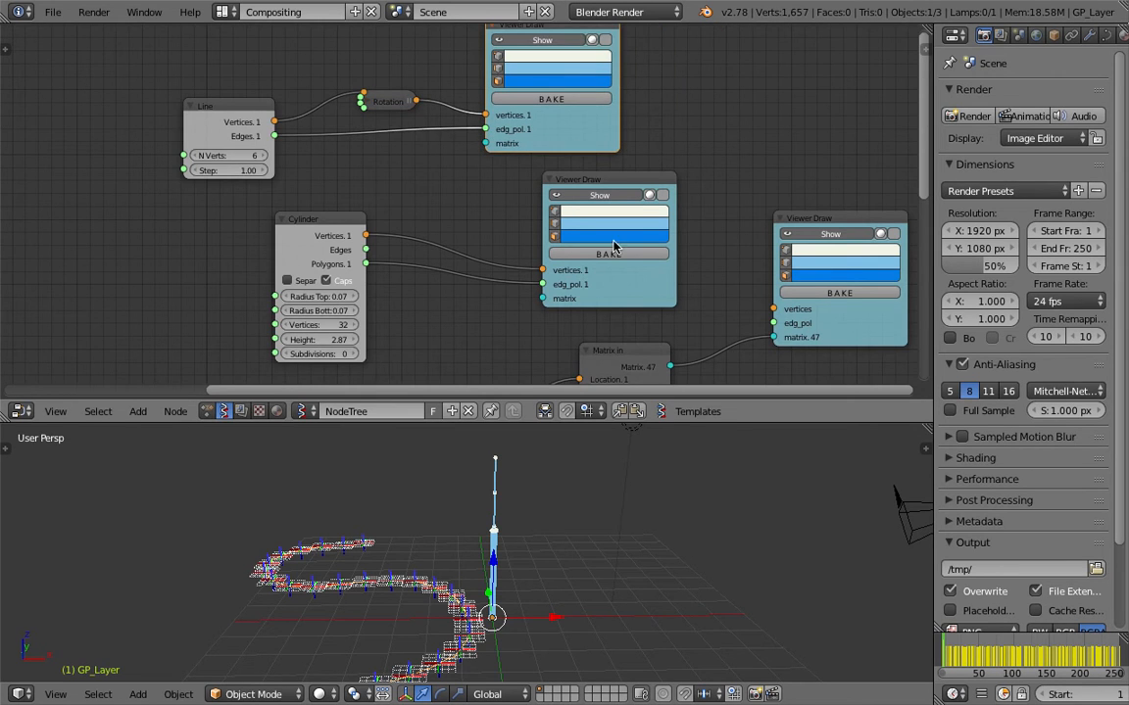
{"action": "middle_click_drag", "start_coordinate": [604, 309], "coordinate": [479, 287]}
{"action": "left_click_drag", "start_coordinate": [452, 158], "coordinate": [368, 175]}
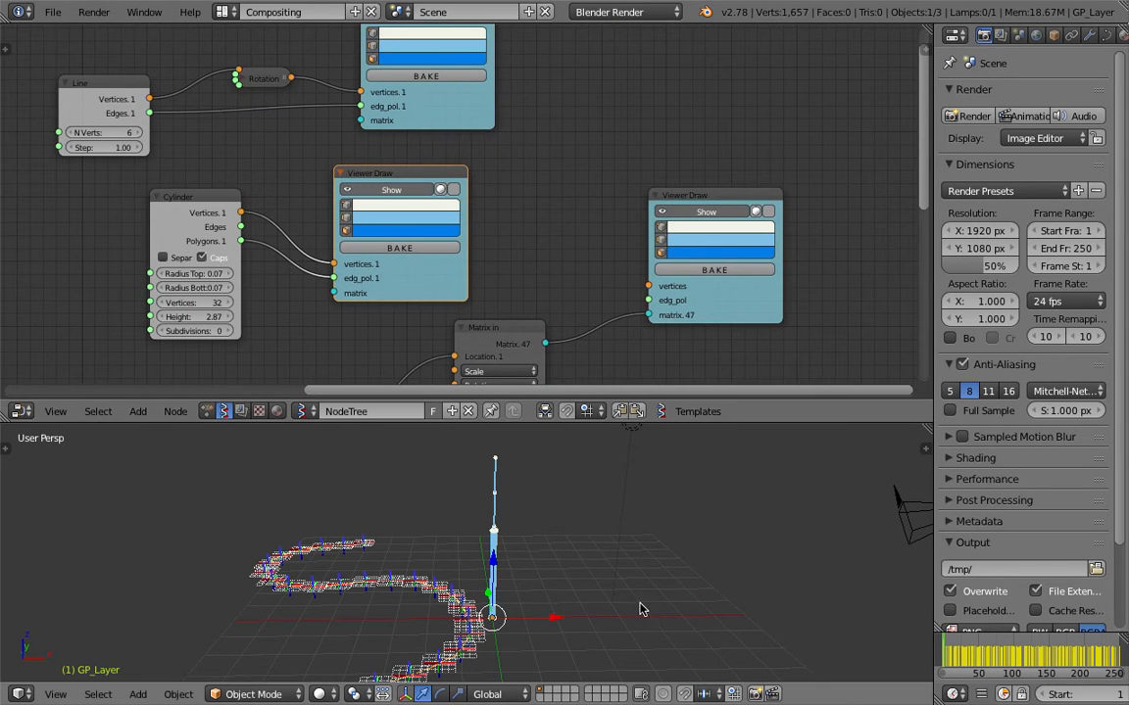
{"action": "middle_click_drag", "start_coordinate": [638, 605], "coordinate": [547, 594]}
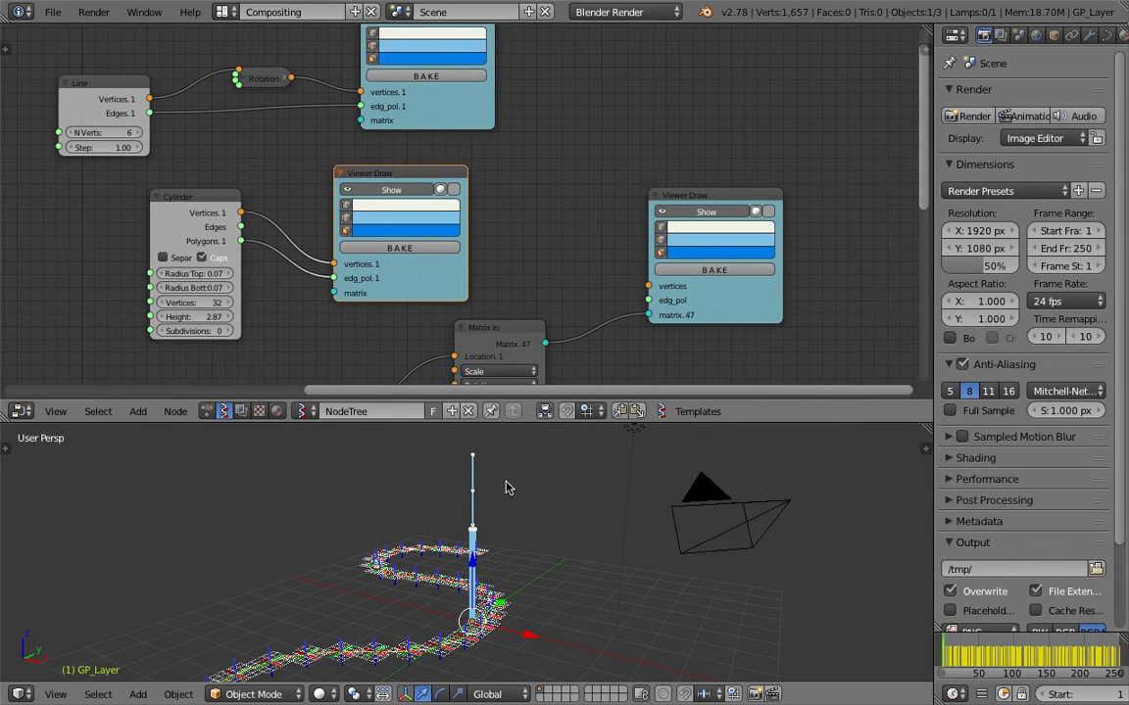
{"action": "middle_click_drag", "start_coordinate": [278, 281], "coordinate": [302, 259]}
{"action": "key", "text": "ctrl+s"}
{"action": "left_click", "coordinate": [302, 258]}
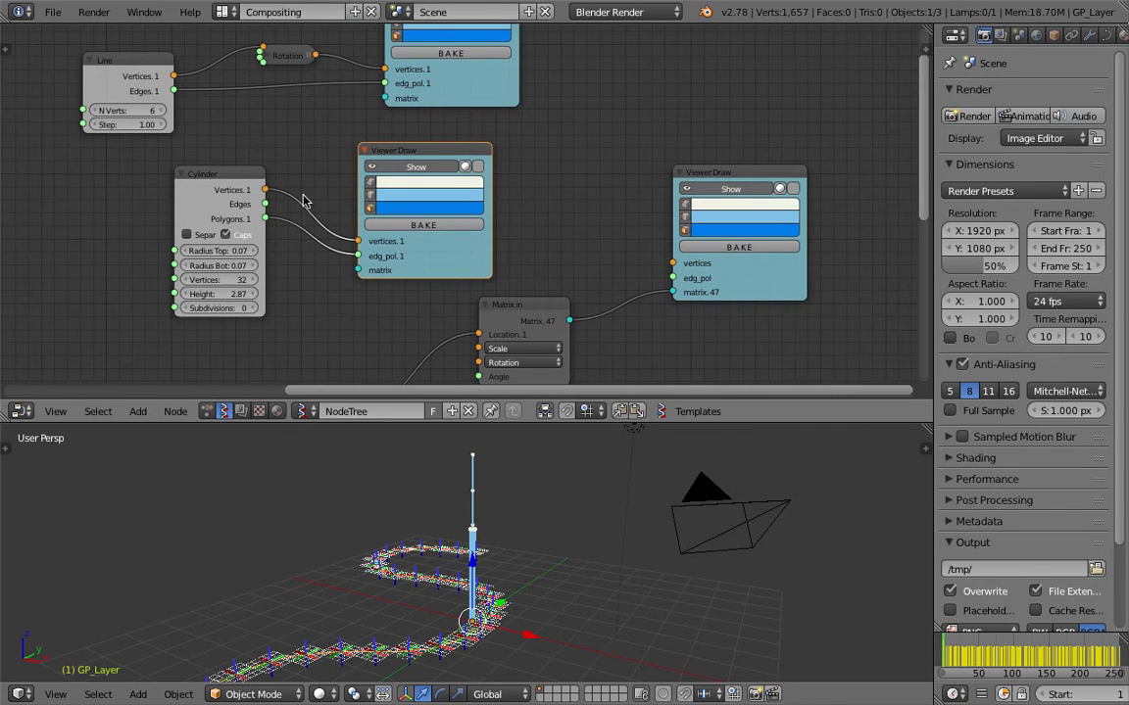
Shift the Cylinder and its Viewer Draw farther away from the Matrix in node, and save the file.
{"action": "left_click_drag", "start_coordinate": [401, 148], "coordinate": [330, 150]}
{"action": "left_click_drag", "start_coordinate": [233, 177], "coordinate": [157, 170]}
{"action": "key", "text": "ctrl+s"}
{"action": "left_click", "coordinate": [152, 178]}
Connect the Rotation's vertices and the Line's edges to the vertices and edg_pol inputs of the Viewer Draw fed by Matrix in.
{"action": "middle_click_drag", "start_coordinate": [409, 115], "coordinate": [410, 129]}
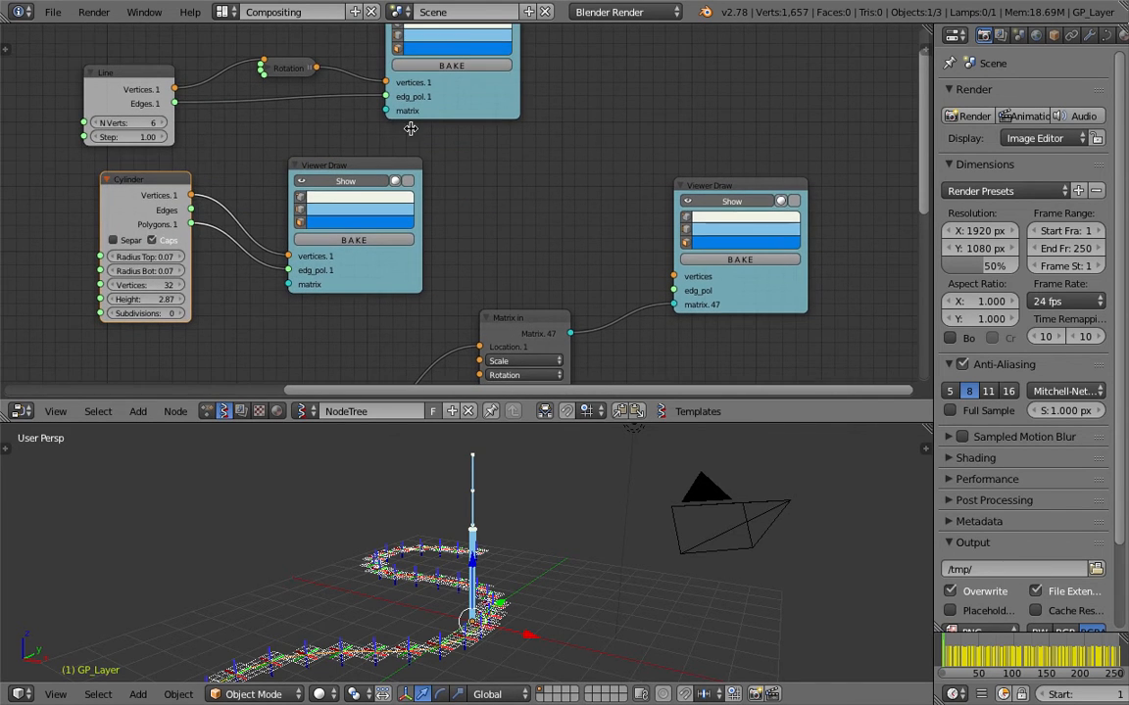
{"action": "left_click_drag", "start_coordinate": [316, 68], "coordinate": [546, 193]}
{"action": "left_click_drag", "start_coordinate": [676, 279], "coordinate": [675, 277]}
{"action": "left_click_drag", "start_coordinate": [174, 103], "coordinate": [487, 208]}
{"action": "left_click_drag", "start_coordinate": [665, 290], "coordinate": [672, 291]}
{"action": "scroll", "coordinate": [660, 499], "scroll_direction": "down", "scroll_amount": 3}
{"action": "mouse_move", "coordinate": [661, 501]}
{"action": "middle_mouse_down"}
{"action": "mouse_move", "coordinate": [547, 552]}
{"action": "mouse_move", "coordinate": [609, 504]}
{"action": "mouse_move", "coordinate": [478, 560]}
{"action": "middle_mouse_up"}
Move the Viewer Draw fed by Matrix in slightly, view the lines along the curve, and save the file.
{"action": "middle_click_drag", "start_coordinate": [453, 19], "coordinate": [449, 153]}
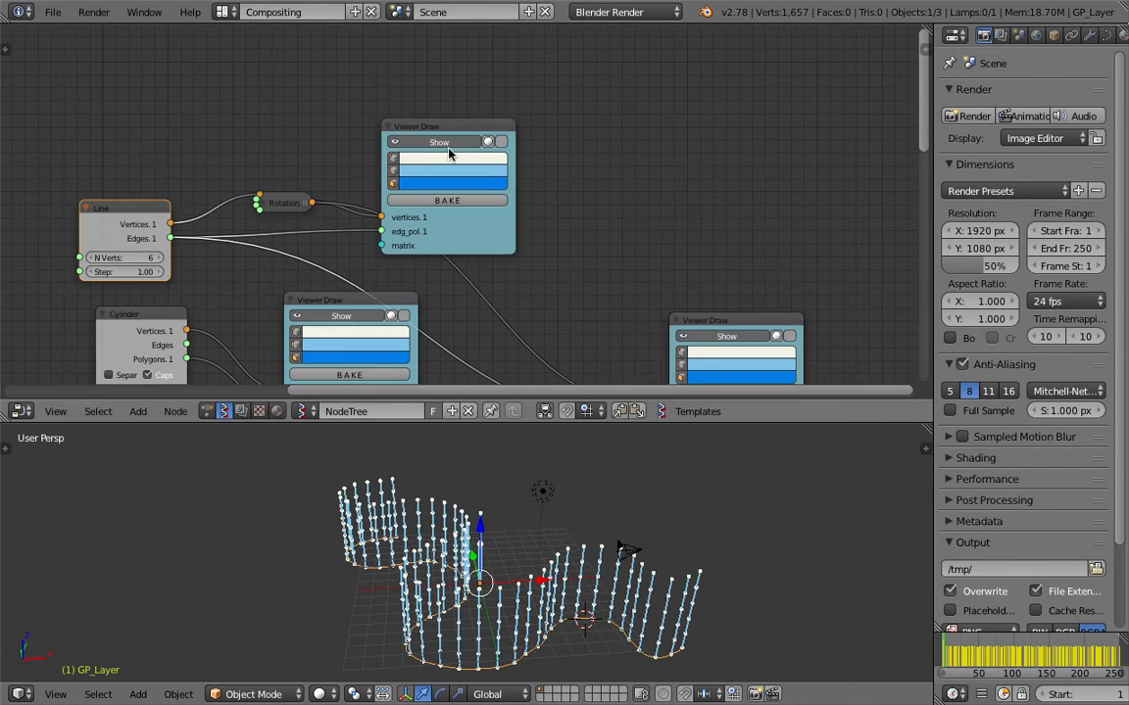
{"action": "middle_click_drag", "start_coordinate": [592, 286], "coordinate": [614, 124]}
{"action": "left_click_drag", "start_coordinate": [741, 157], "coordinate": [771, 162]}
{"action": "mouse_move", "coordinate": [680, 103]}
{"action": "middle_mouse_down"}
{"action": "mouse_move", "coordinate": [618, 150]}
{"action": "mouse_move", "coordinate": [603, 90]}
{"action": "middle_mouse_up"}
{"action": "middle_click_drag", "start_coordinate": [471, 539], "coordinate": [651, 527]}
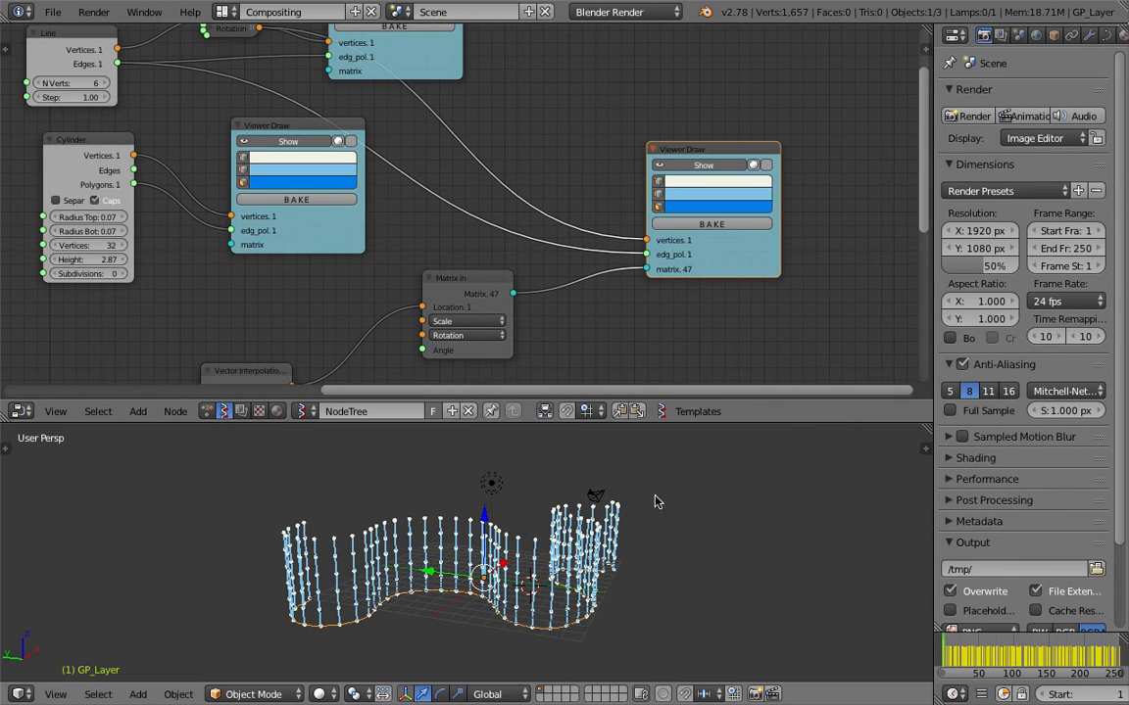
{"action": "middle_click_drag", "start_coordinate": [611, 270], "coordinate": [609, 243]}
{"action": "key", "text": "ctrl+s"}
{"action": "left_click", "coordinate": [608, 240]}
Set the Line node's N Verts to 9 and its Step to 0.88.
{"action": "middle_click_drag", "start_coordinate": [161, 131], "coordinate": [318, 199]}
{"action": "mouse_move", "coordinate": [237, 136]}
{"action": "left_mouse_down"}
{"action": "mouse_move", "coordinate": [223, 136]}
{"action": "mouse_move", "coordinate": [237, 122]}
{"action": "mouse_move", "coordinate": [225, 122]}
{"action": "mouse_move", "coordinate": [257, 137]}
{"action": "mouse_move", "coordinate": [218, 137]}
{"action": "mouse_move", "coordinate": [227, 137]}
{"action": "left_mouse_up"}
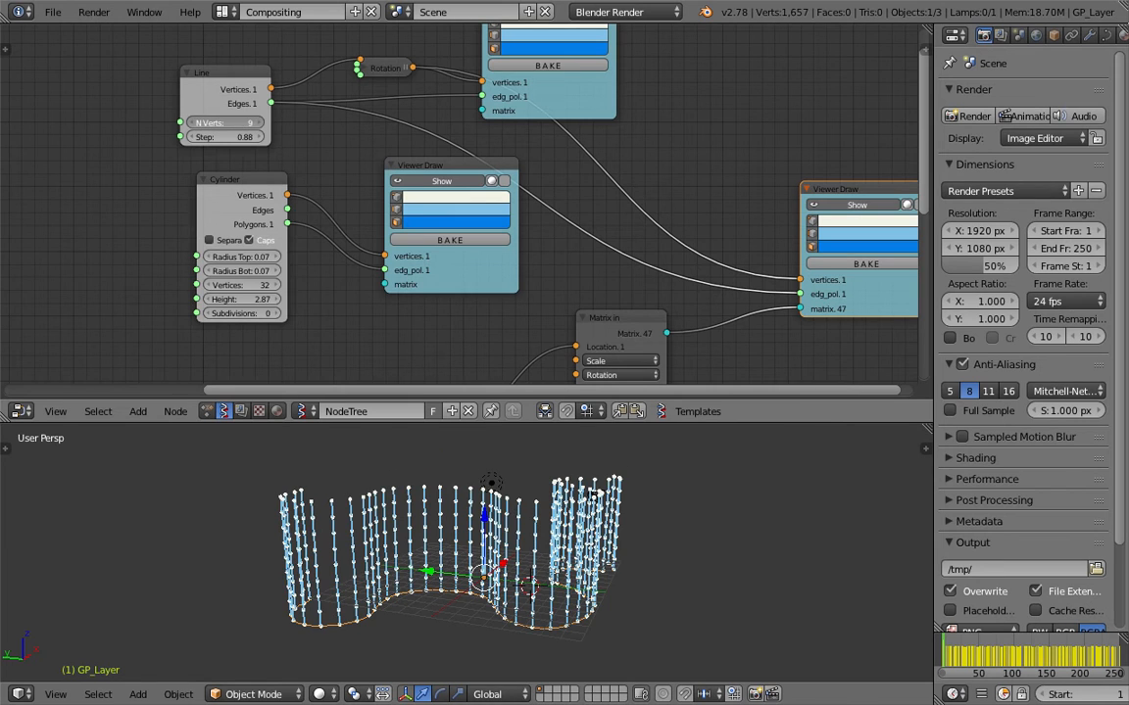
{"action": "middle_click_drag", "start_coordinate": [446, 509], "coordinate": [483, 553]}
{"action": "middle_click_drag", "start_coordinate": [395, 524], "coordinate": [468, 510]}
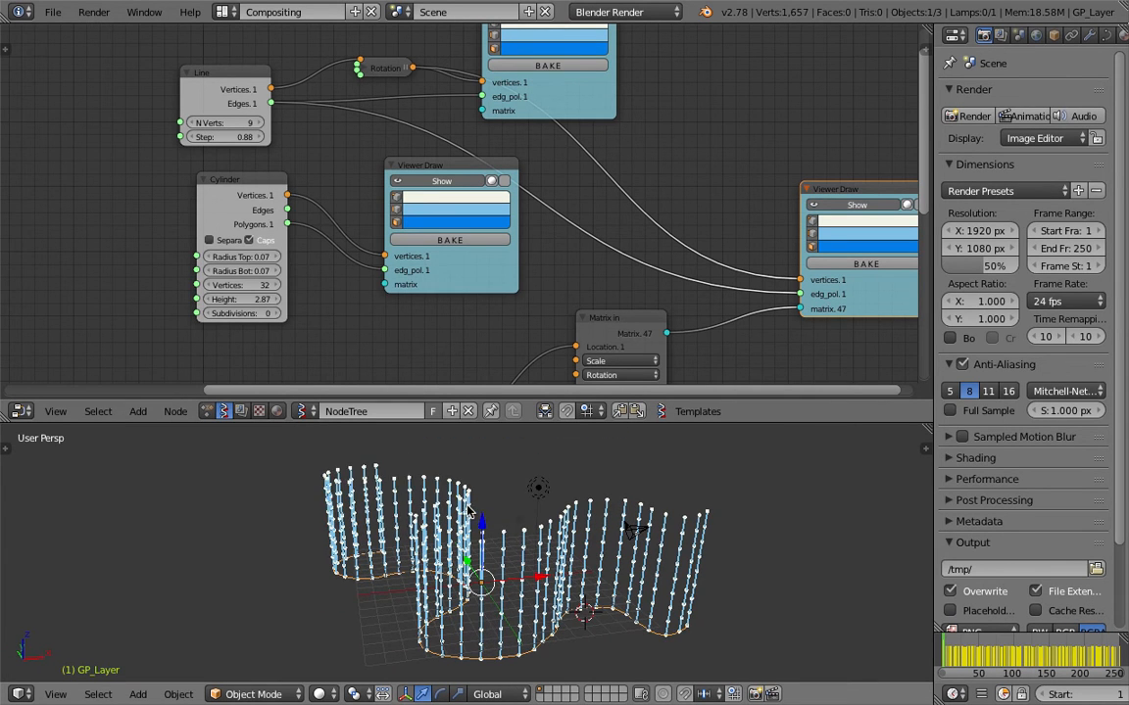
Move the Matrix in node and its Viewer Draw farther away from the Vector Interpolation node.
{"action": "scroll", "coordinate": [642, 294], "scroll_direction": "down", "scroll_amount": 1}
{"action": "middle_click_drag", "start_coordinate": [651, 306], "coordinate": [554, 186]}
{"action": "left_click_drag", "start_coordinate": [536, 191], "coordinate": [591, 216]}
{"action": "left_click_drag", "start_coordinate": [767, 177], "coordinate": [808, 168]}
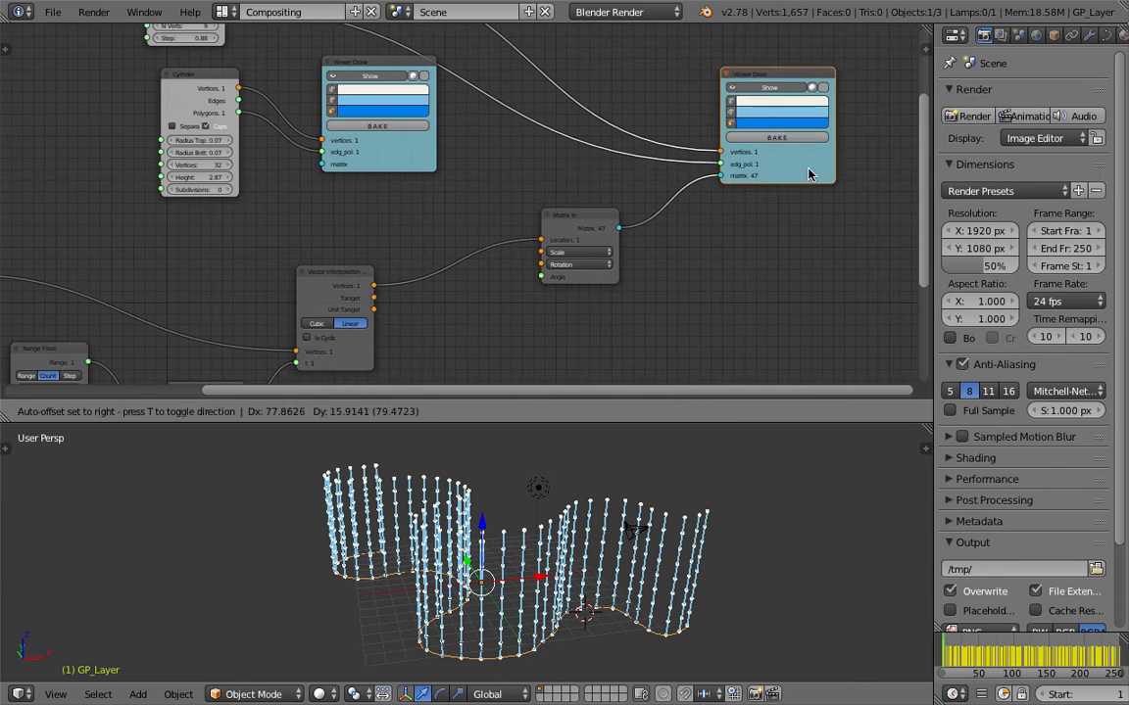
Save the file as a new version by incrementing the number in gpfx_002.blend.
{"action": "left_click", "coordinate": [52, 11]}
{"action": "left_click", "coordinate": [69, 159]}
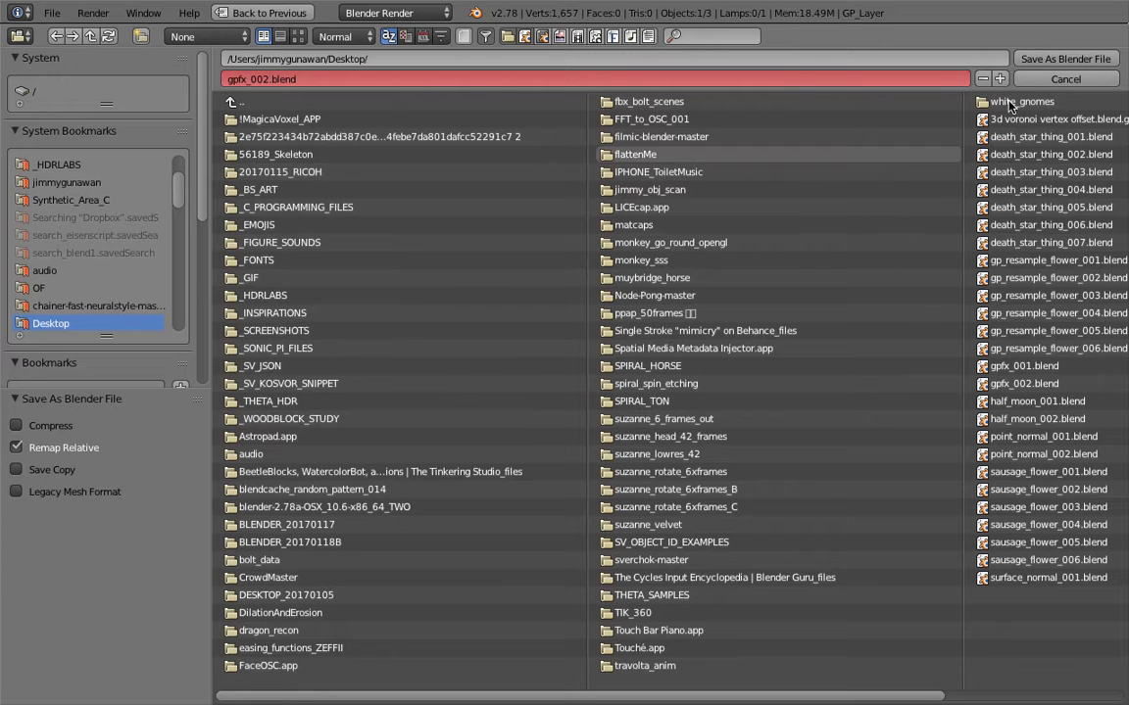
{"action": "left_click", "coordinate": [999, 78]}
{"action": "left_click", "coordinate": [1065, 58]}
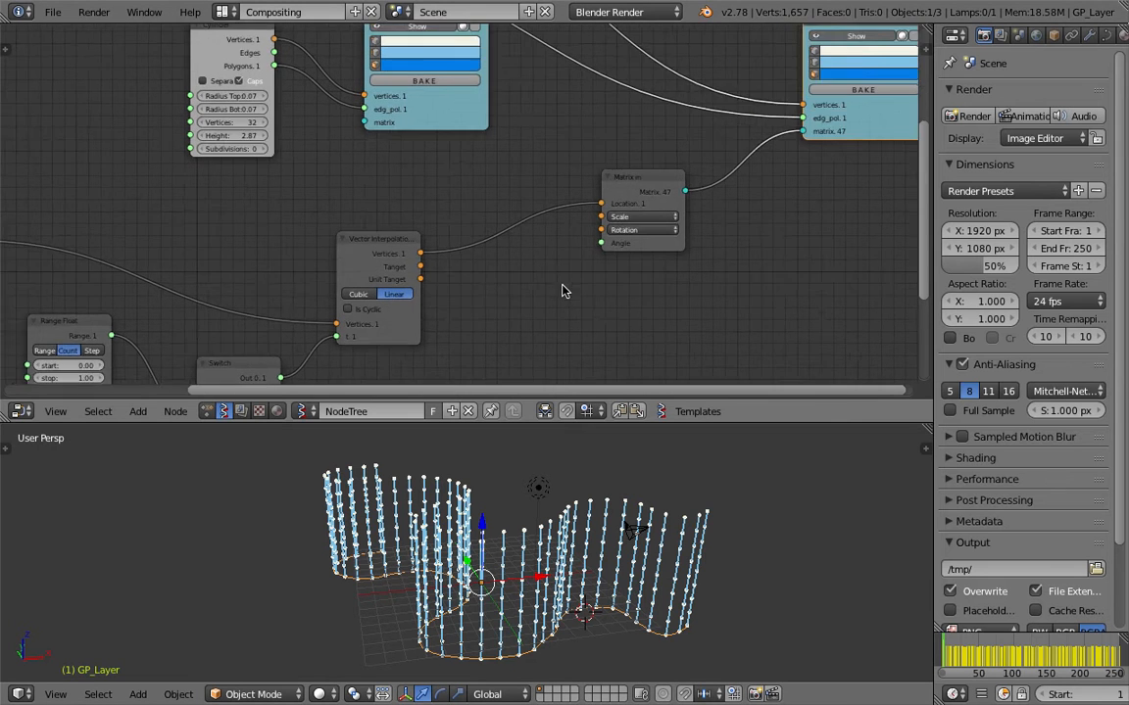
Reposition the Vector Interpolation and Matrix in nodes to leave free space between them, and save the file.
{"action": "scroll", "coordinate": [565, 291], "scroll_direction": "up", "scroll_amount": 1}
{"action": "left_click_drag", "start_coordinate": [671, 200], "coordinate": [704, 241]}
{"action": "left_click_drag", "start_coordinate": [392, 244], "coordinate": [398, 214]}
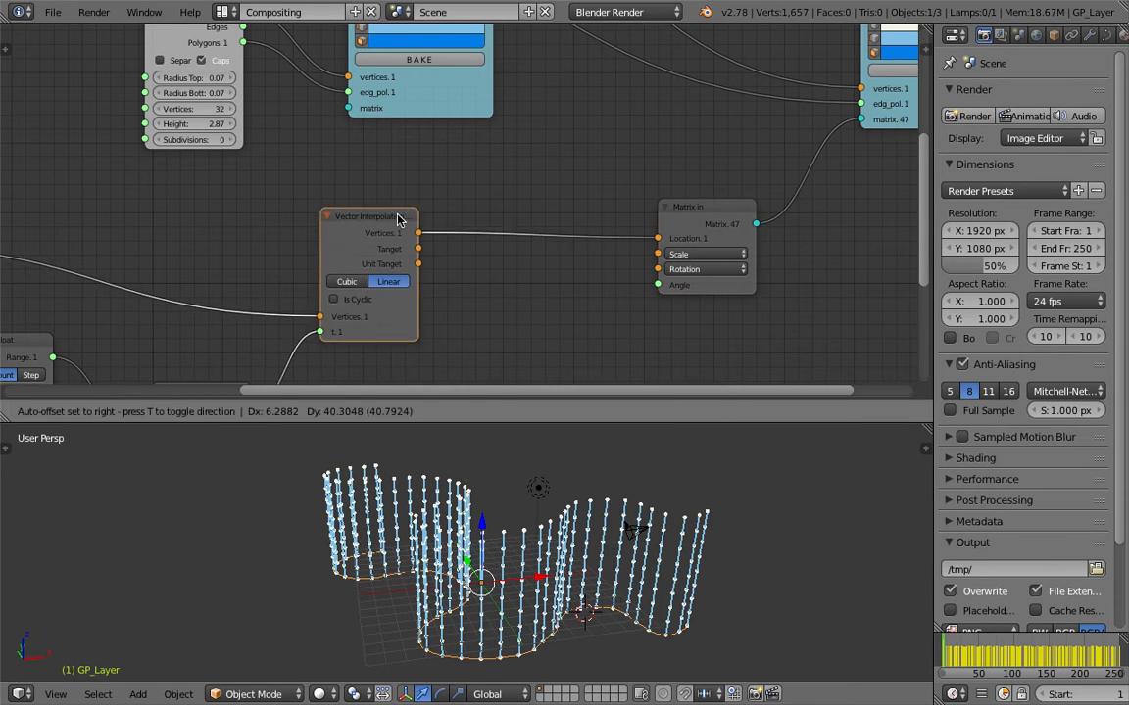
{"action": "left_click_drag", "start_coordinate": [703, 219], "coordinate": [754, 181]}
{"action": "key", "text": "ctrl+s"}
{"action": "left_click", "coordinate": [762, 242]}
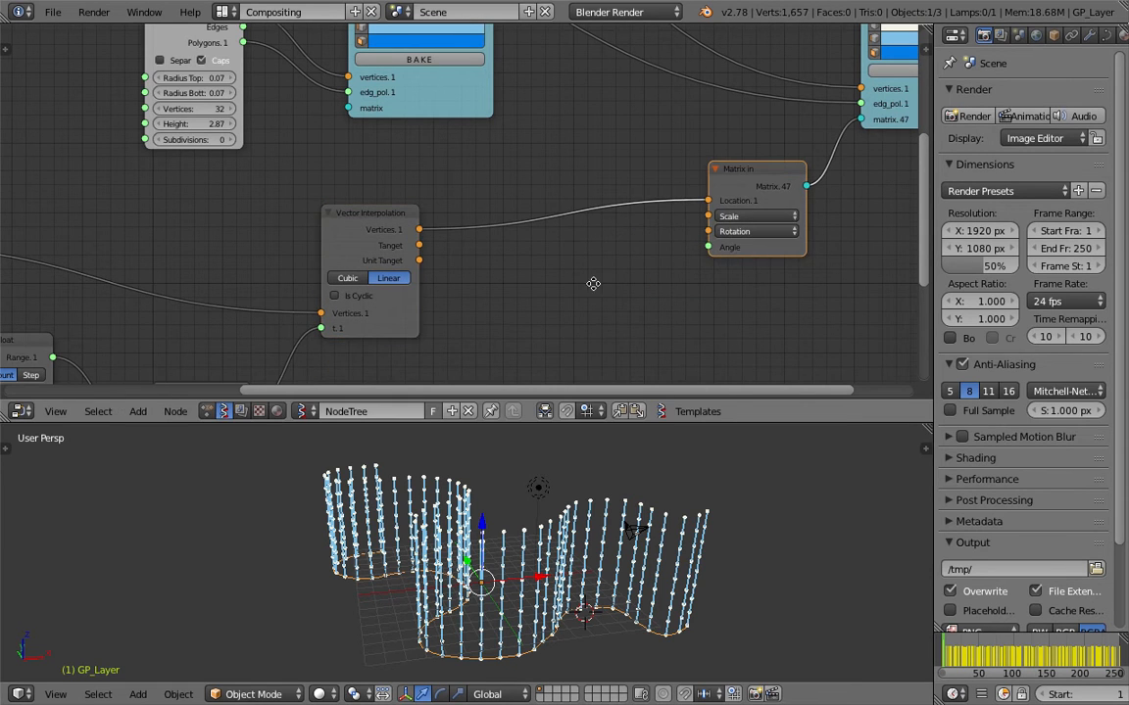
Add a Random Vector MK2 node in the free space between the Vector Interpolation and Matrix in nodes.
{"action": "middle_click_drag", "start_coordinate": [595, 282], "coordinate": [584, 265]}
{"action": "key", "text": "shift+a"}
{"action": "left_click", "coordinate": [585, 264]}
{"action": "type", "text": "ra"}
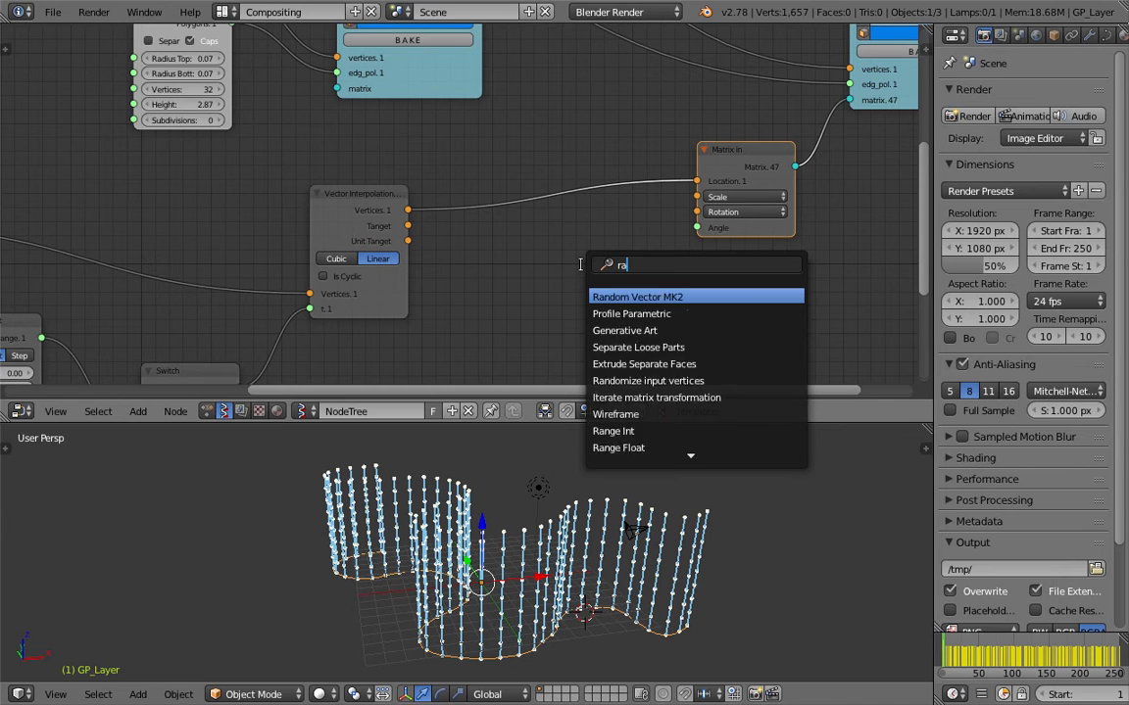
{"action": "type", "text": "ndom'="}
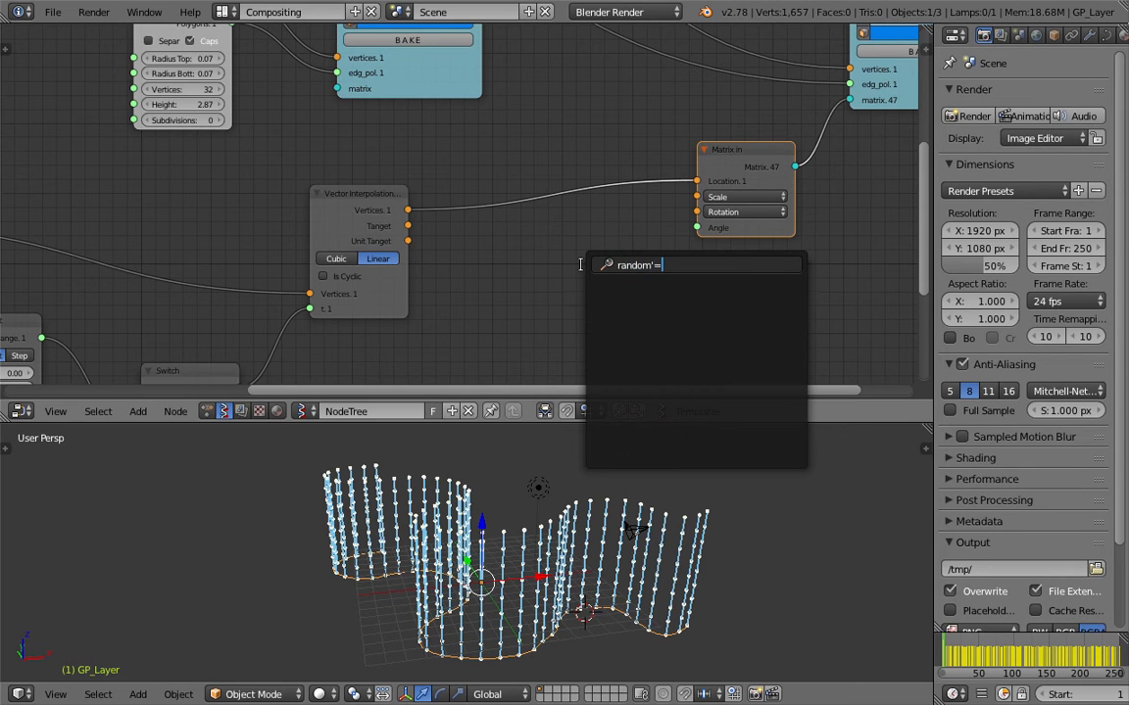
{"action": "key", "text": "BackSpace"}
{"action": "key", "text": "BackSpace"}
{"action": "key", "text": "Return"}
{"action": "left_click", "coordinate": [616, 266]}
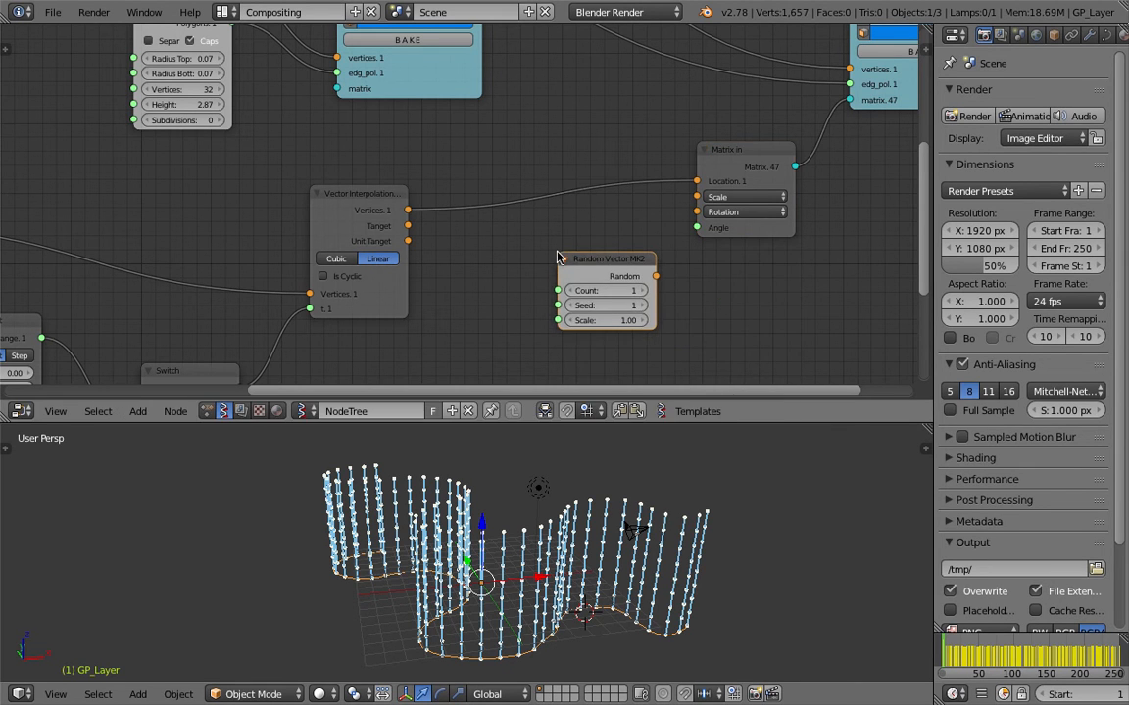
Move the Matrix in node and its Viewer Draw farther from the Random Vector node, and save the file.
{"action": "left_click_drag", "start_coordinate": [729, 230], "coordinate": [769, 231]}
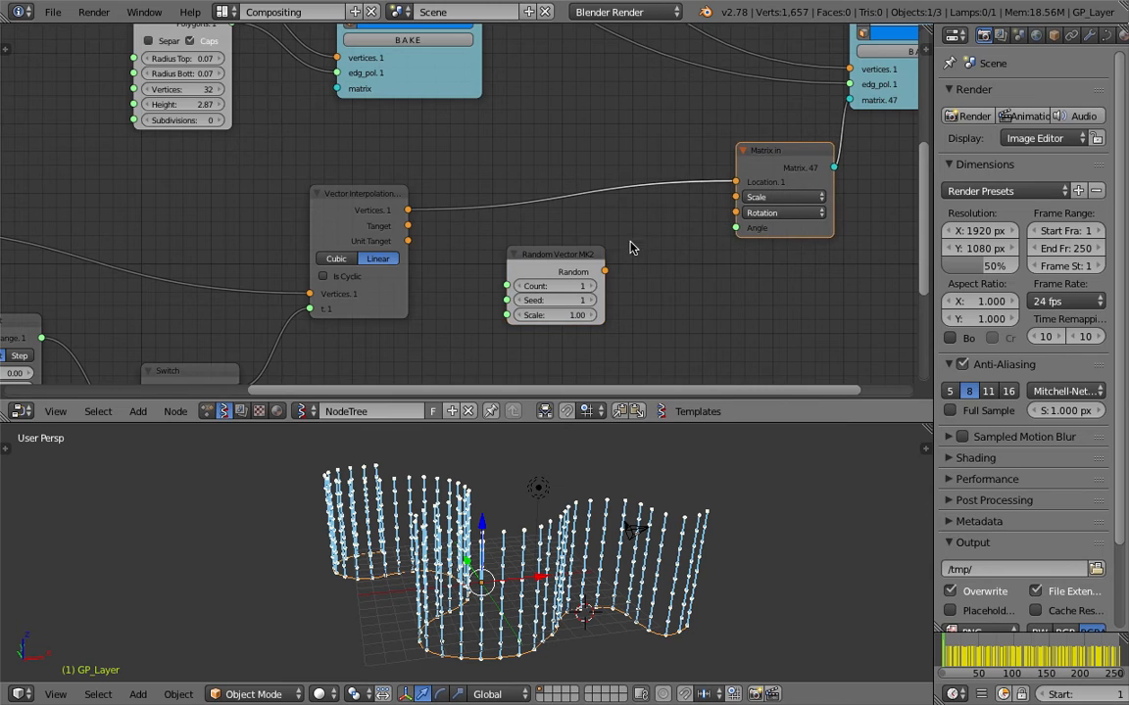
{"action": "middle_click_drag", "start_coordinate": [628, 241], "coordinate": [552, 212]}
{"action": "left_click_drag", "start_coordinate": [879, 69], "coordinate": [922, 69]}
{"action": "key", "text": "ctrl+s"}
{"action": "left_click", "coordinate": [755, 153]}
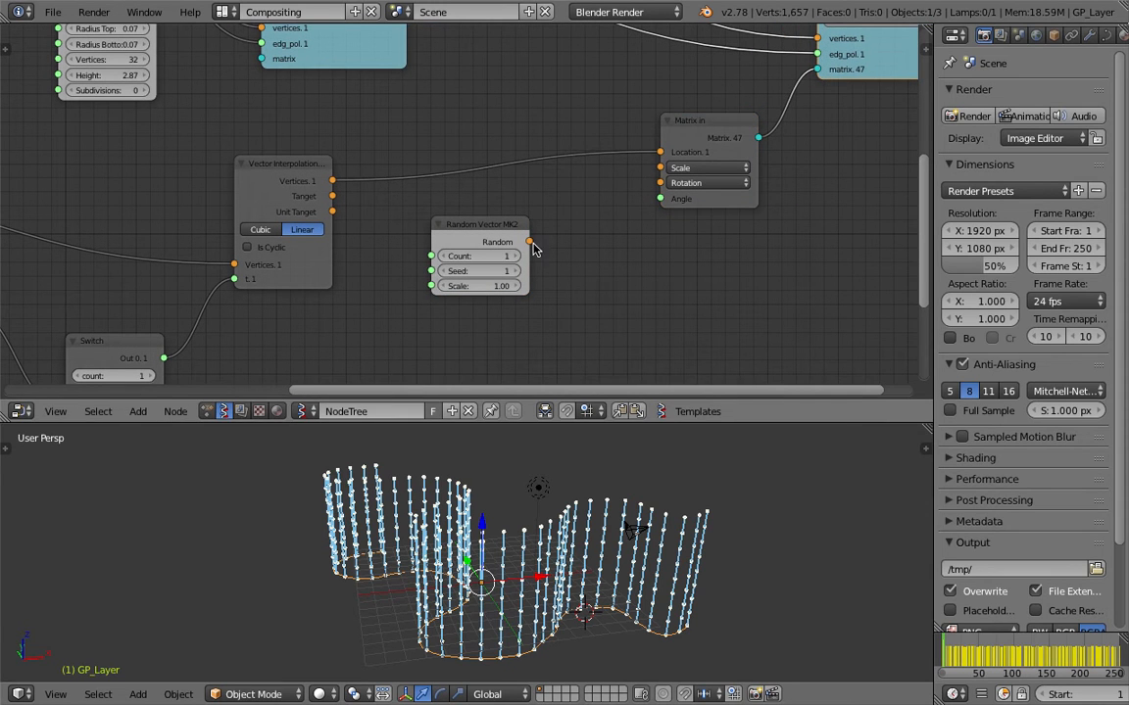
Link the Random Vector node's output to the Rotation input of Matrix in, and save the file.
{"action": "left_click_drag", "start_coordinate": [531, 241], "coordinate": [552, 208]}
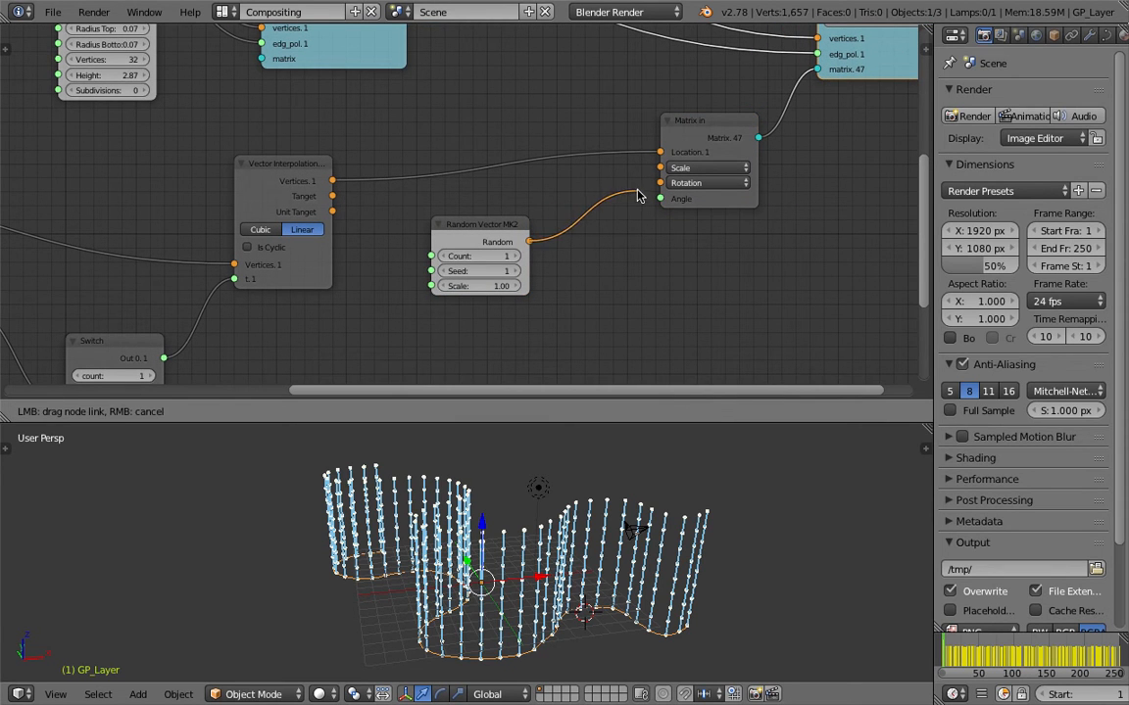
{"action": "left_click_drag", "start_coordinate": [647, 189], "coordinate": [653, 185]}
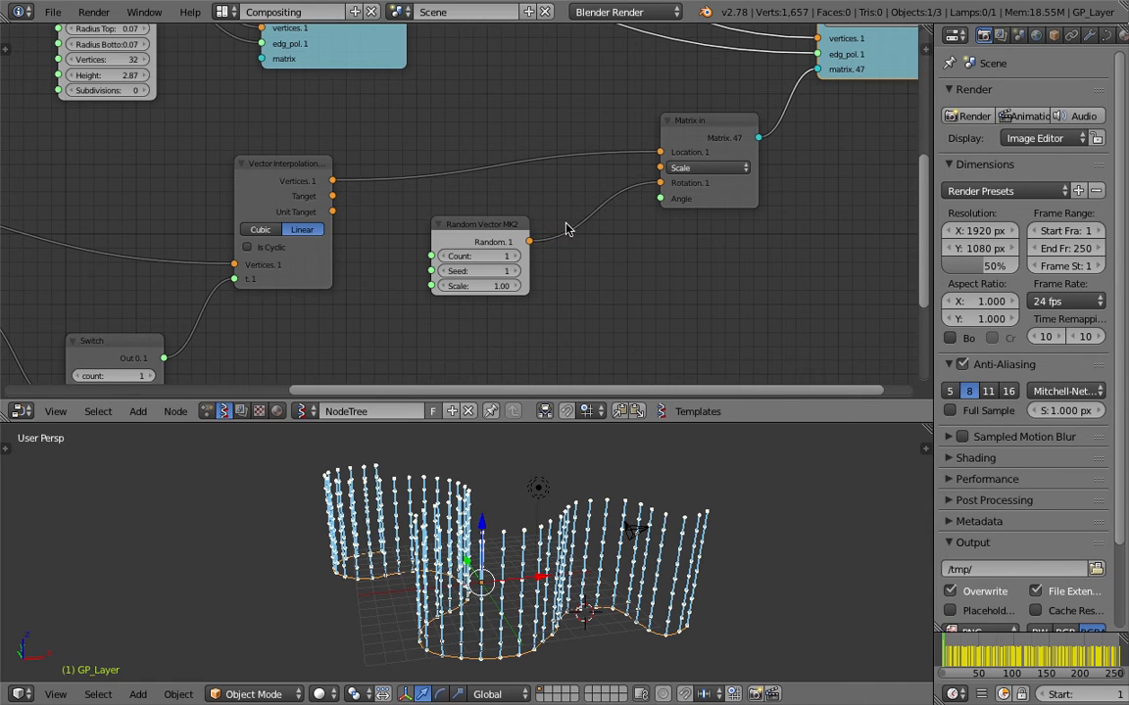
{"action": "left_click_drag", "start_coordinate": [481, 255], "coordinate": [495, 255]}
{"action": "left_click_drag", "start_coordinate": [472, 235], "coordinate": [437, 225]}
{"action": "key", "text": "ctrl+s"}
{"action": "left_click", "coordinate": [478, 256]}
Link the Integer node set to 47 to the Count input of the Random Vector node.
{"action": "scroll", "coordinate": [296, 334], "scroll_direction": "down", "scroll_amount": 3}
{"action": "middle_click_drag", "start_coordinate": [296, 334], "coordinate": [582, 250]}
{"action": "scroll", "coordinate": [582, 251], "scroll_direction": "down", "scroll_amount": 3}
{"action": "left_click_drag", "start_coordinate": [181, 327], "coordinate": [647, 194]}
{"action": "scroll", "coordinate": [521, 190], "scroll_direction": "right", "scroll_amount": 6}
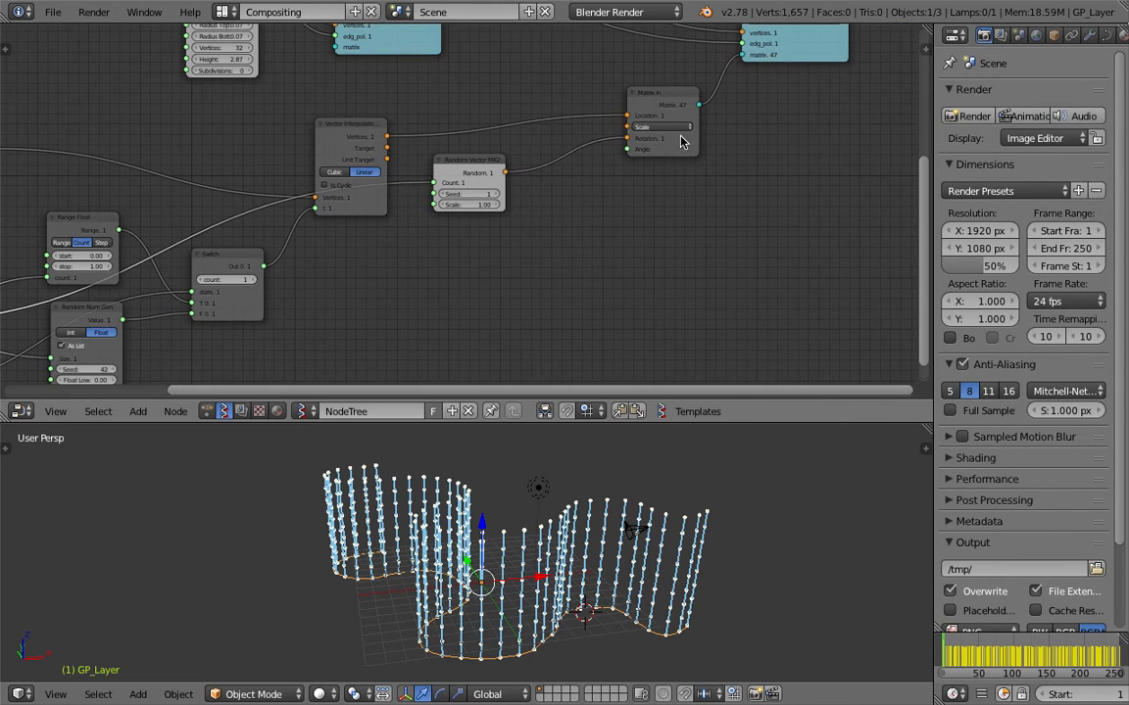
Add a Random Num Gen node below Matrix in, set to Float with a low of -180 and a high of 180.
{"action": "left_click_drag", "start_coordinate": [683, 142], "coordinate": [717, 144]}
{"action": "key", "text": "space"}
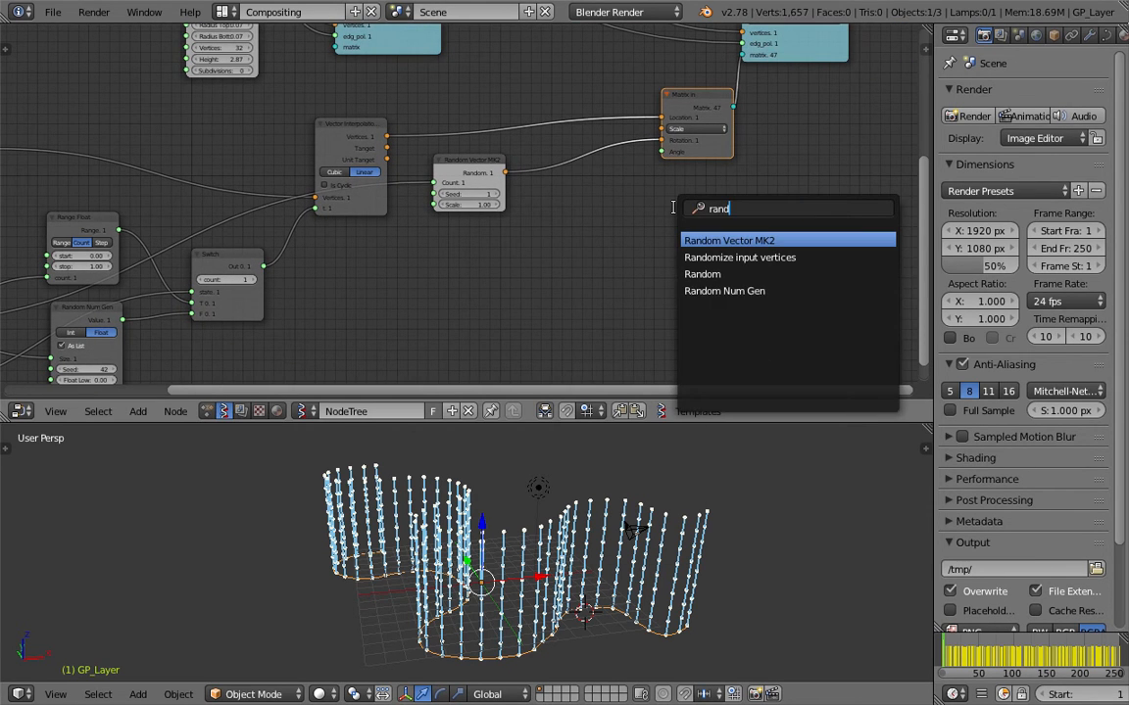
{"action": "type", "text": "random n"}
{"action": "key", "text": "Return"}
{"action": "left_click", "coordinate": [688, 241]}
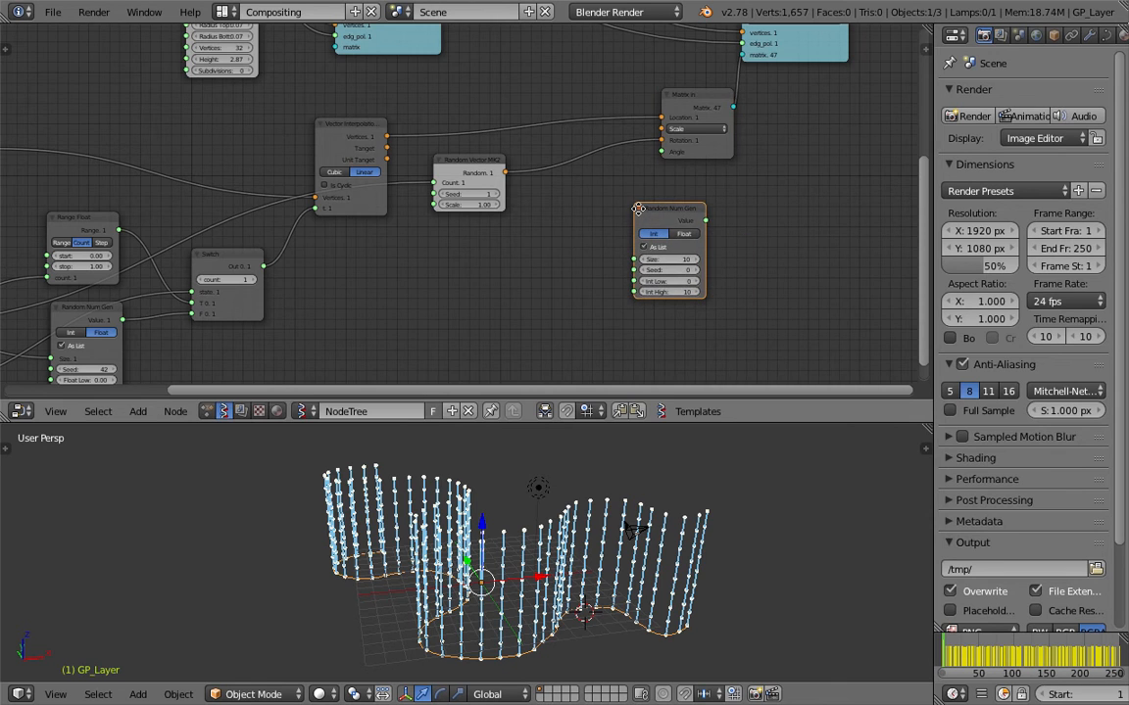
{"action": "scroll", "coordinate": [546, 211], "scroll_direction": "up", "scroll_amount": 2}
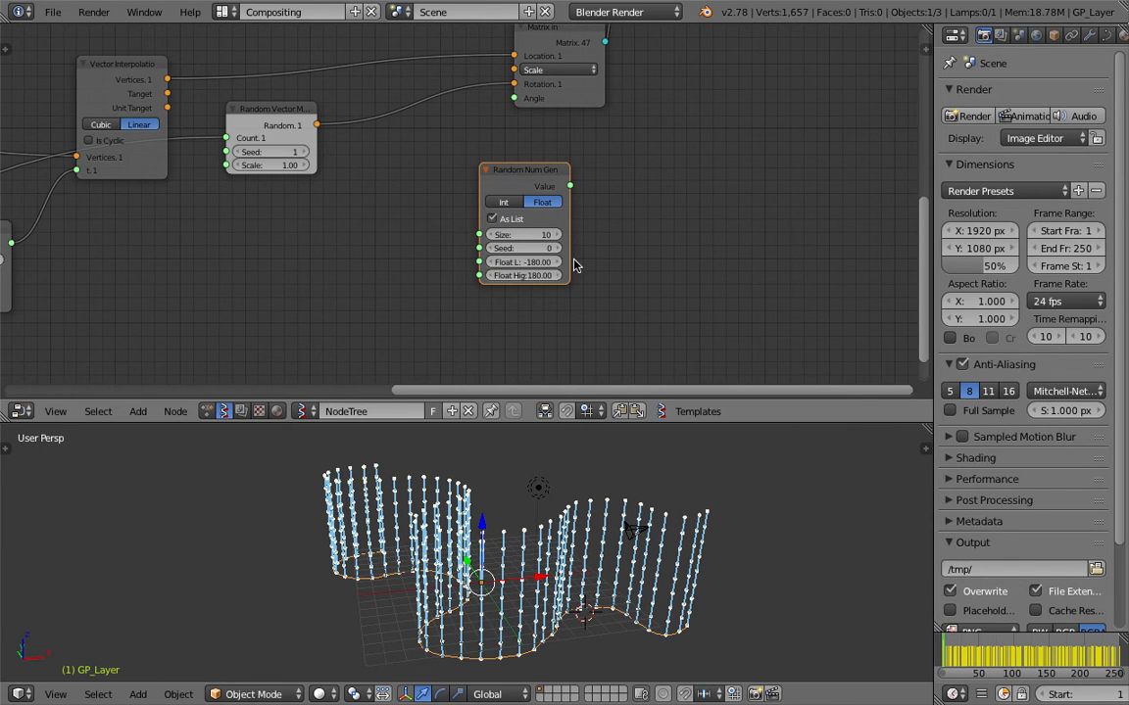
Link the Integer node set to 47 to the Size input of the new Random Num Gen node.
{"action": "scroll", "coordinate": [498, 175], "scroll_direction": "down", "scroll_amount": 3}
{"action": "middle_click_drag", "start_coordinate": [466, 225], "coordinate": [471, 255]}
{"action": "scroll", "coordinate": [451, 253], "scroll_direction": "down", "scroll_amount": 1}
{"action": "middle_click_drag", "start_coordinate": [219, 249], "coordinate": [481, 207]}
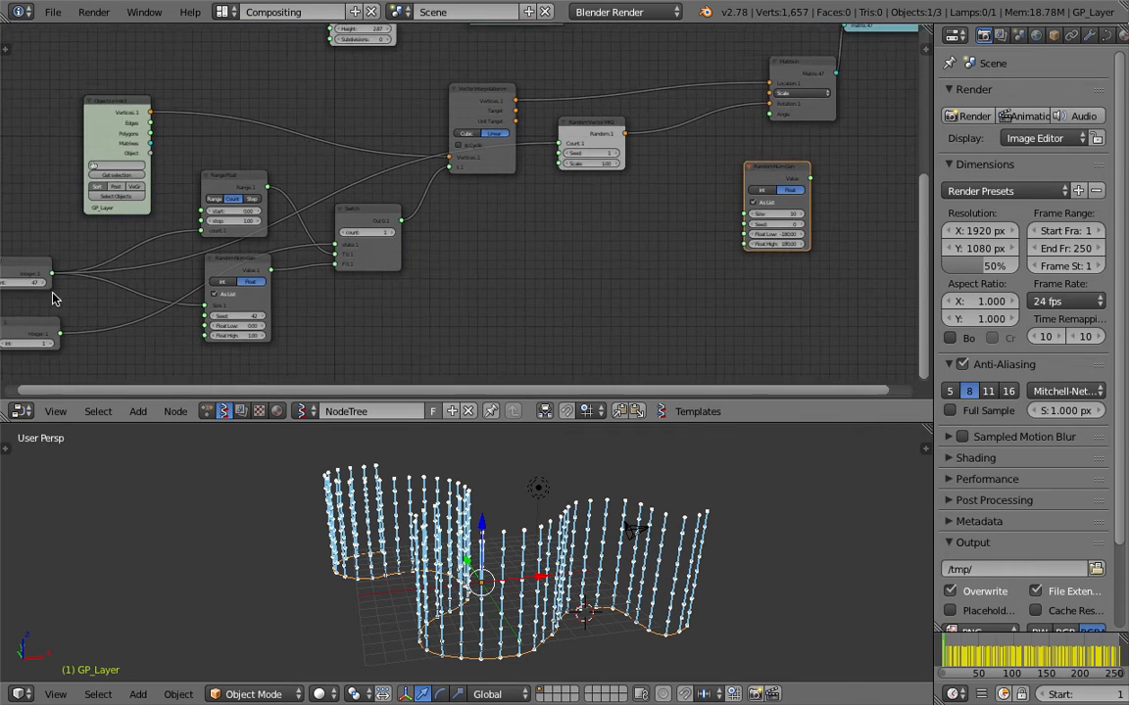
{"action": "scroll", "coordinate": [54, 299], "scroll_direction": "down", "scroll_amount": 1}
{"action": "key", "text": "g"}
{"action": "left_click", "coordinate": [39, 300]}
{"action": "left_click_drag", "start_coordinate": [82, 269], "coordinate": [86, 275]}
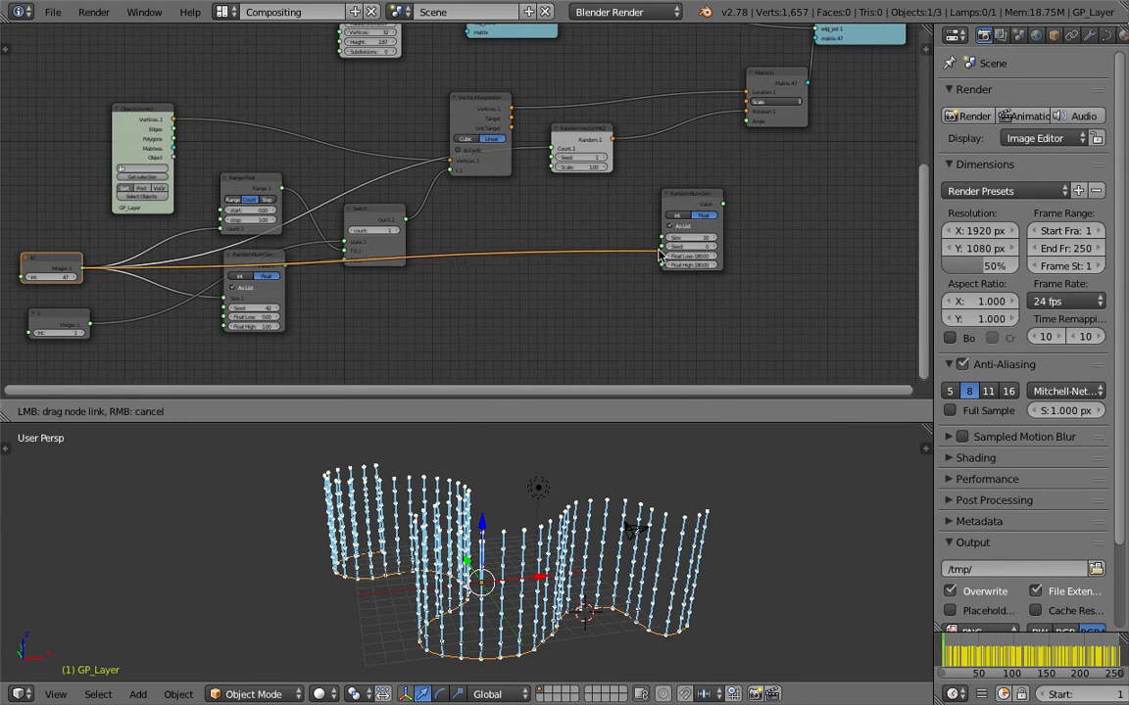
{"action": "left_click_drag", "start_coordinate": [664, 243], "coordinate": [664, 239]}
Link the new Random Num Gen's Value output to Matrix in's Angle input and move the generator closer to it.
{"action": "scroll", "coordinate": [763, 189], "scroll_direction": "up", "scroll_amount": 2}
{"action": "middle_click_drag", "start_coordinate": [763, 189], "coordinate": [572, 181]}
{"action": "left_click_drag", "start_coordinate": [570, 192], "coordinate": [608, 64]}
{"action": "left_click_drag", "start_coordinate": [530, 190], "coordinate": [524, 134]}
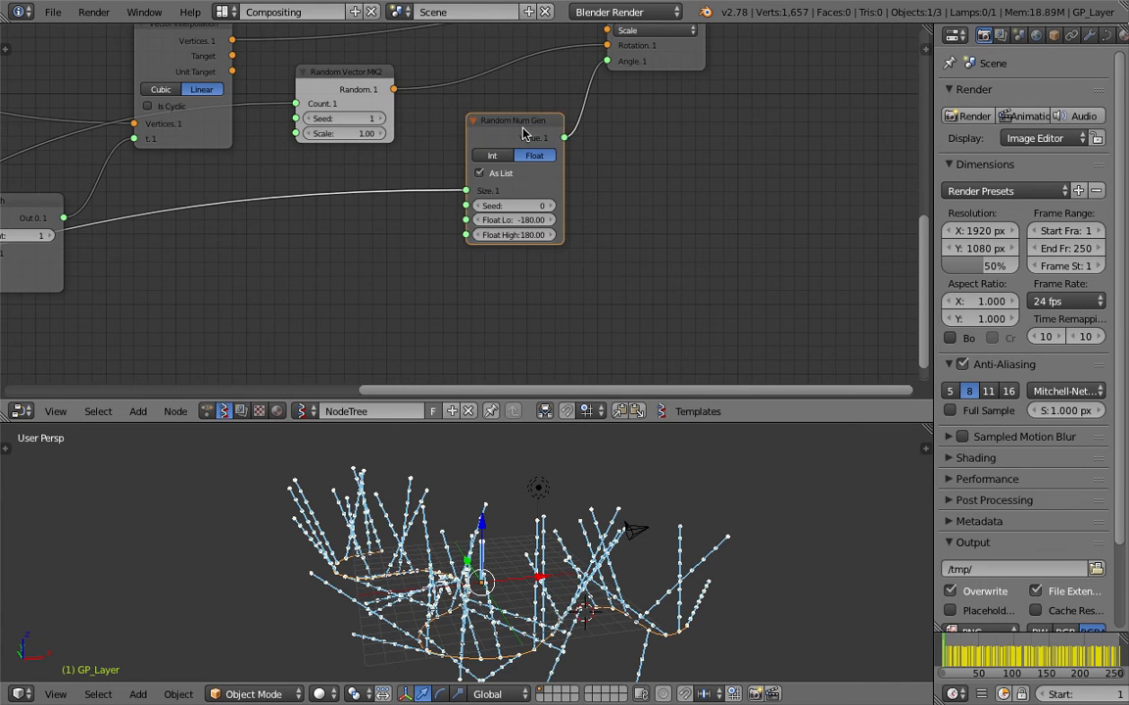
Set the new Random Num Gen's Seed to 80, and the Random Vector's Seed to 45 and Scale to 1.00.
{"action": "middle_click_drag", "start_coordinate": [505, 187], "coordinate": [505, 206]}
{"action": "left_click_drag", "start_coordinate": [514, 225], "coordinate": [573, 366]}
{"action": "scroll", "coordinate": [574, 343], "scroll_direction": "up", "scroll_amount": 2}
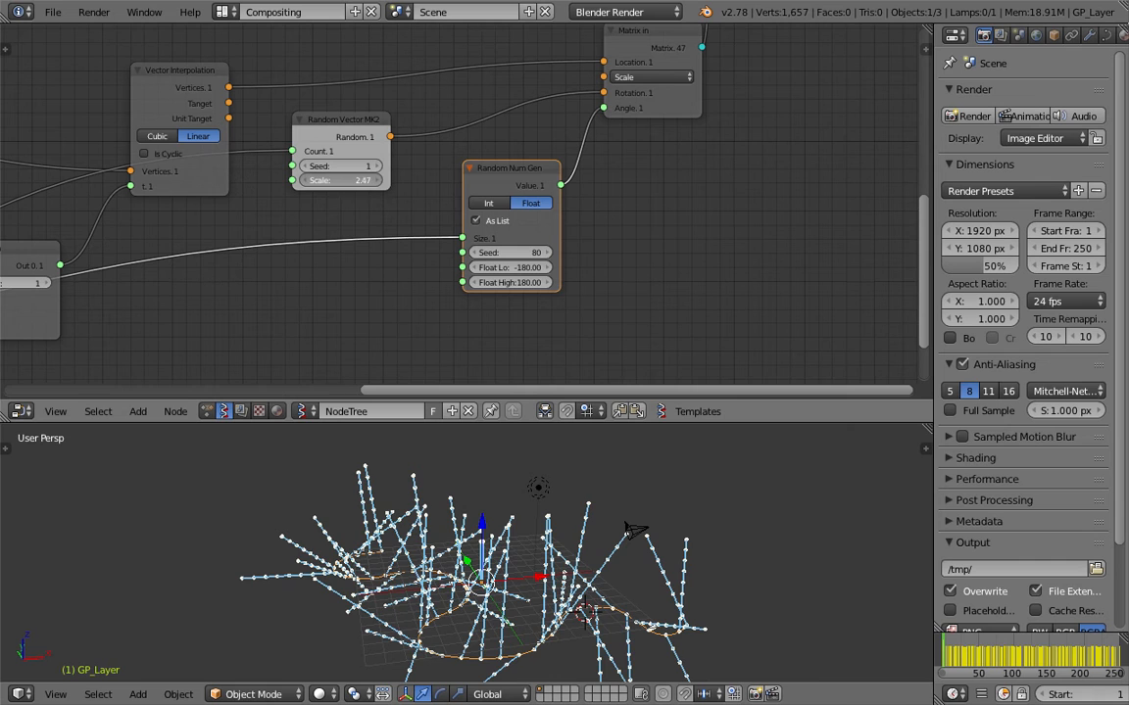
{"action": "mouse_move", "coordinate": [350, 167]}
{"action": "left_mouse_down"}
{"action": "mouse_move", "coordinate": [397, 167]}
{"action": "mouse_move", "coordinate": [314, 180]}
{"action": "mouse_move", "coordinate": [373, 180]}
{"action": "left_mouse_up"}
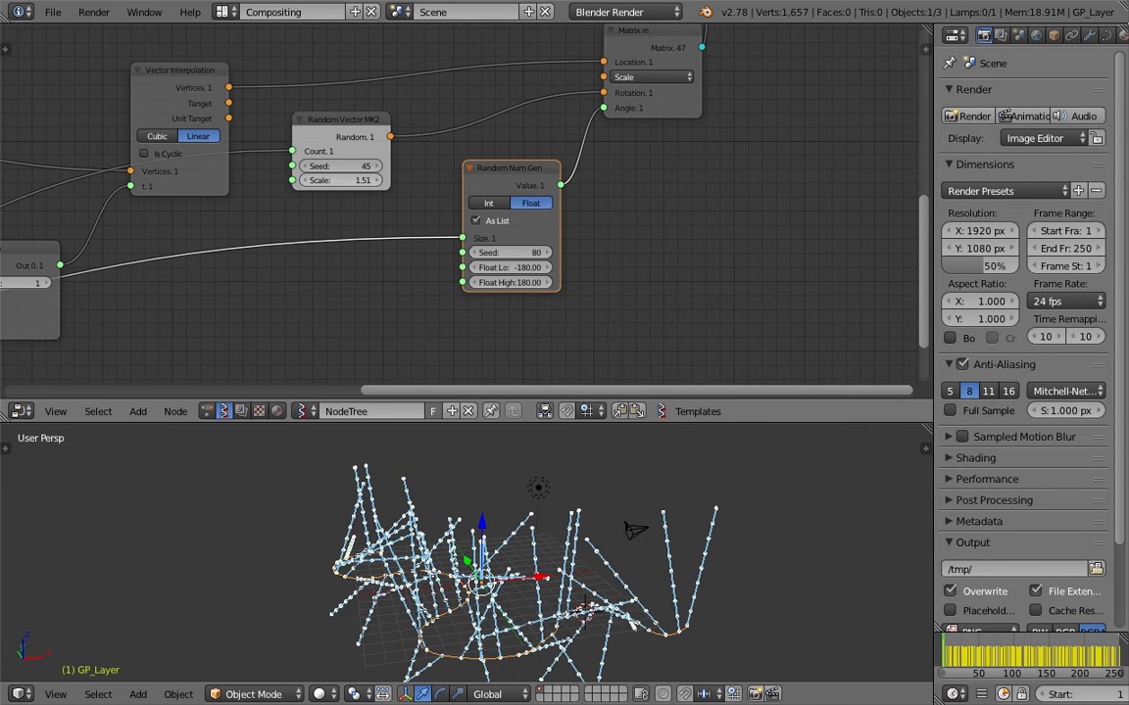
Spread the Random Vector, Random Num Gen and Matrix in nodes apart, and save the file.
{"action": "left_click_drag", "start_coordinate": [356, 121], "coordinate": [440, 105]}
{"action": "left_click_drag", "start_coordinate": [514, 169], "coordinate": [492, 236]}
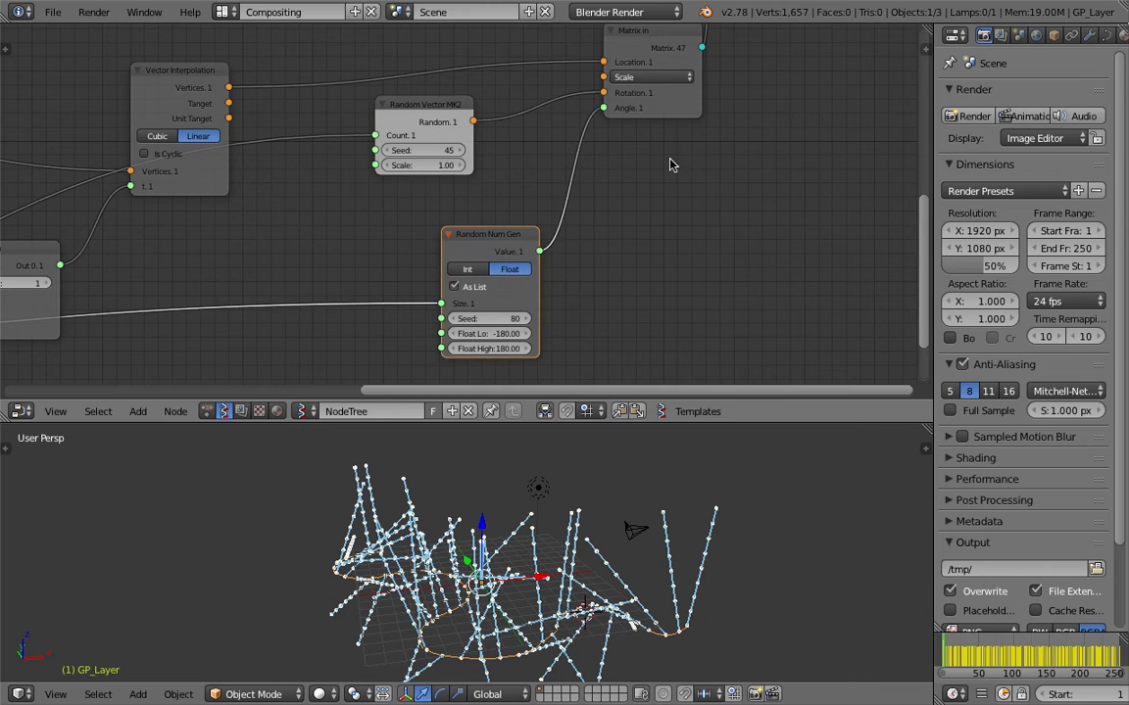
{"action": "left_click_drag", "start_coordinate": [672, 110], "coordinate": [715, 145]}
{"action": "middle_click_drag", "start_coordinate": [670, 504], "coordinate": [622, 524]}
{"action": "key", "text": "ctrl+s"}
{"action": "left_click", "coordinate": [614, 528]}
Move Matrix in and its Viewer Draw farther along the tree and shift the Random Vector node to free space.
{"action": "middle_click_drag", "start_coordinate": [608, 241], "coordinate": [532, 301]}
{"action": "left_click_drag", "start_coordinate": [649, 170], "coordinate": [612, 160]}
{"action": "middle_click_drag", "start_coordinate": [673, 214], "coordinate": [591, 309]}
{"action": "left_click", "coordinate": [700, 110]}
{"action": "left_click_drag", "start_coordinate": [704, 116], "coordinate": [819, 91]}
{"action": "middle_click_drag", "start_coordinate": [569, 207], "coordinate": [581, 171]}
{"action": "left_click_drag", "start_coordinate": [540, 162], "coordinate": [635, 161]}
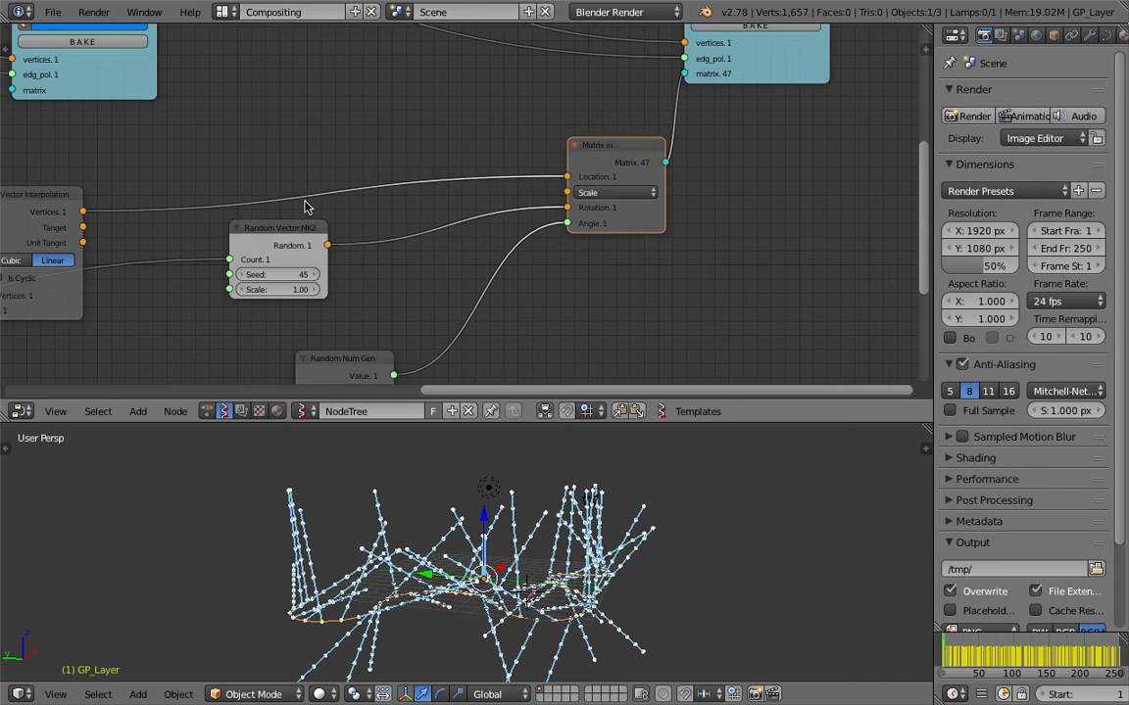
{"action": "left_click_drag", "start_coordinate": [291, 226], "coordinate": [316, 253]}
Add a Vector X | Y | Z MK2 node below the Matrix in node.
{"action": "middle_click_drag", "start_coordinate": [590, 240], "coordinate": [564, 203]}
{"action": "key", "text": "shift+a"}
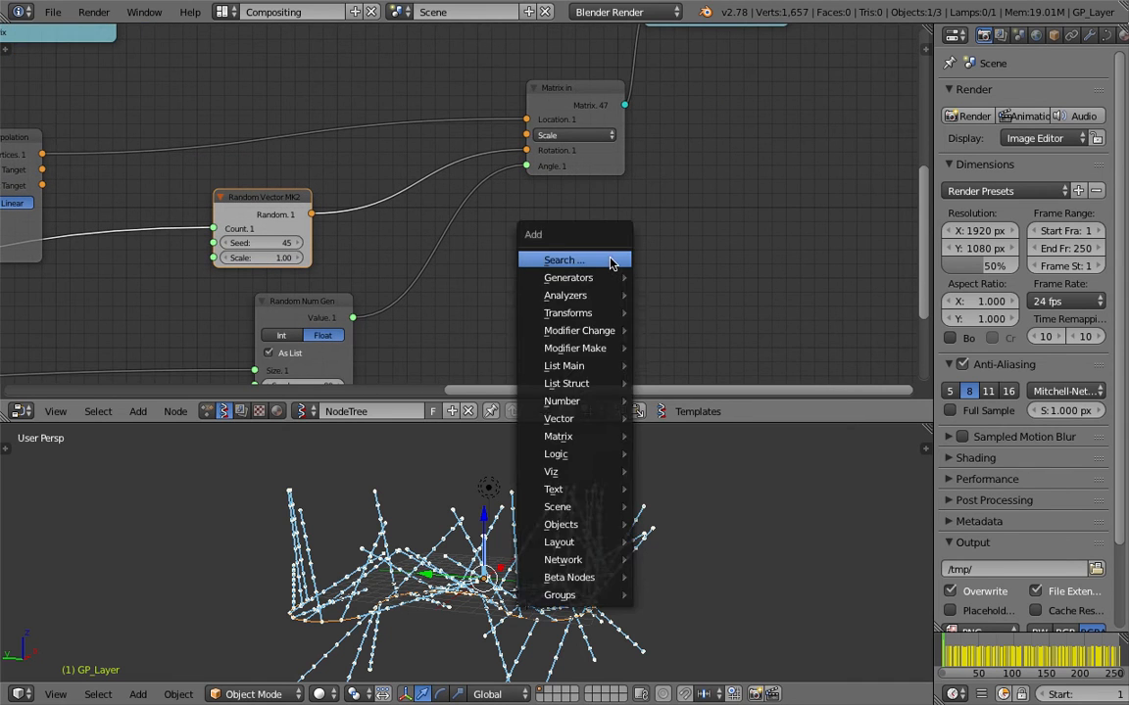
{"action": "left_click", "coordinate": [609, 260]}
{"action": "type", "text": "z"}
{"action": "key", "text": "Down"}
{"action": "key", "text": "Down"}
{"action": "key", "text": "Down"}
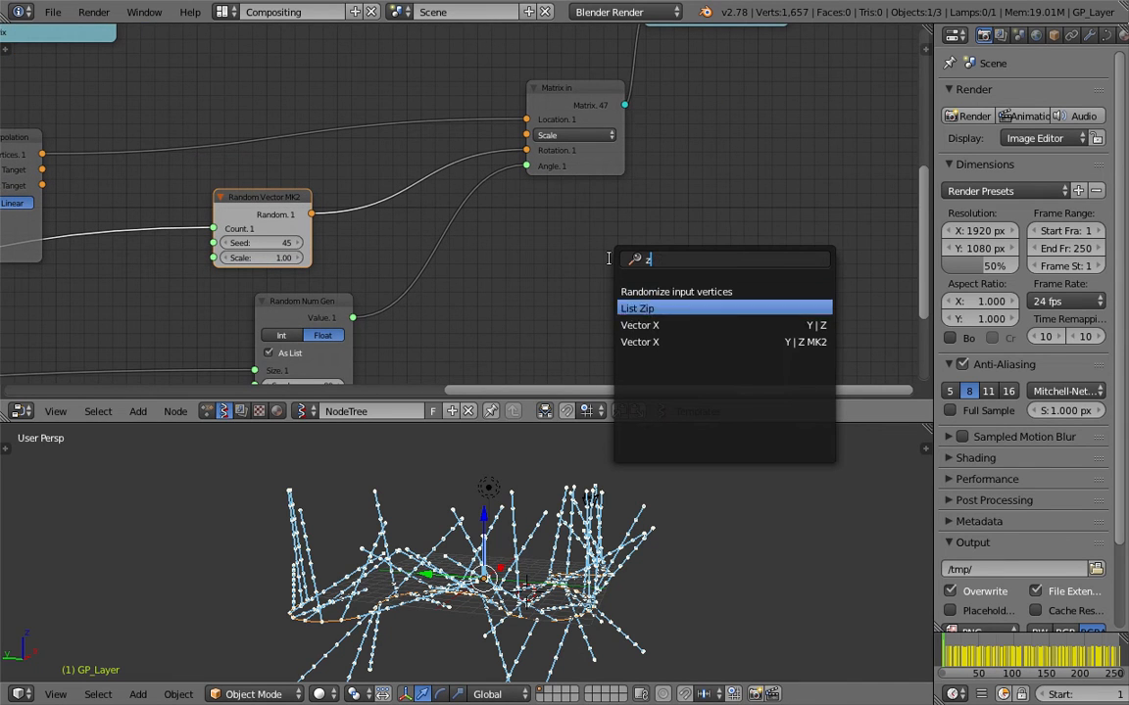
{"action": "key", "text": "Return"}
{"action": "left_click", "coordinate": [594, 265]}
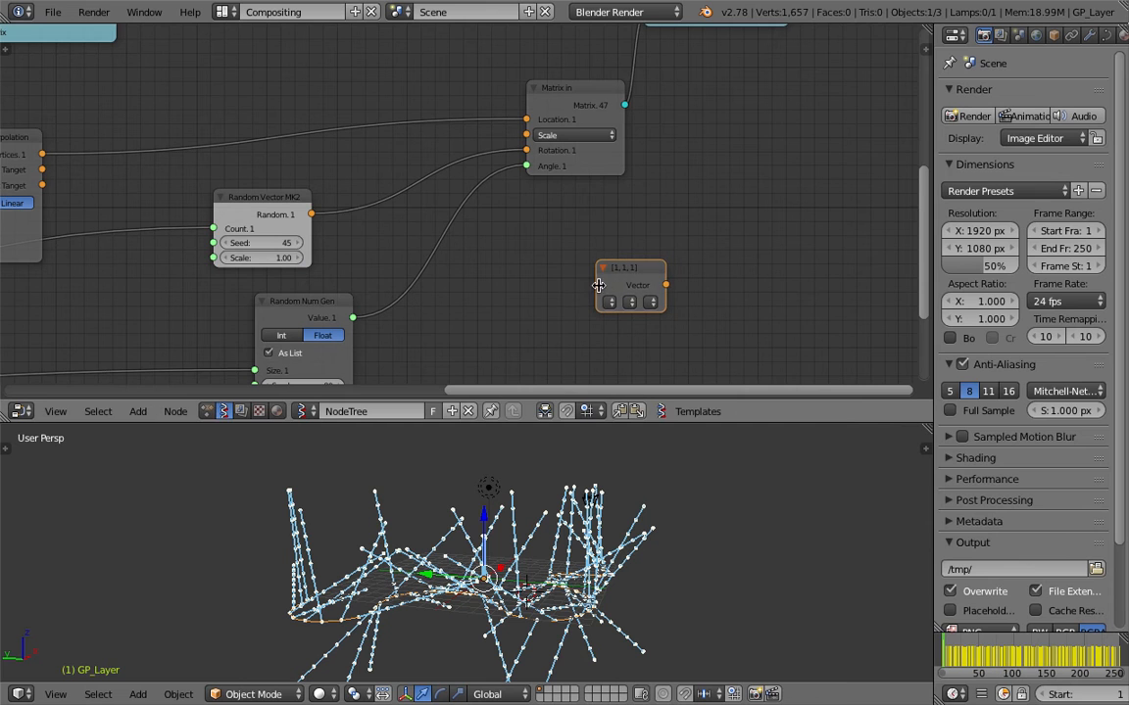
Widen the axis vector node, set it to [0, 0, 1], and link it to Matrix in's Rotation input.
{"action": "left_click_drag", "start_coordinate": [603, 286], "coordinate": [515, 284]}
{"action": "left_click", "coordinate": [552, 302]}
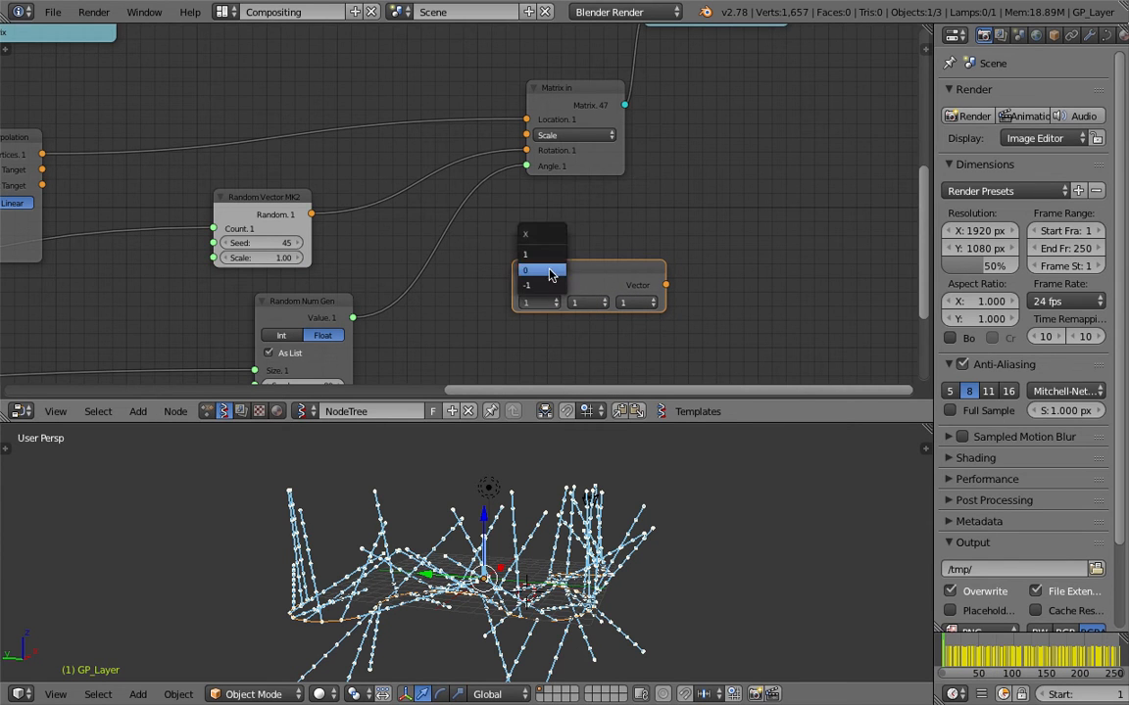
{"action": "left_click", "coordinate": [550, 273]}
{"action": "left_click", "coordinate": [589, 303]}
{"action": "middle_click_drag", "start_coordinate": [612, 544], "coordinate": [634, 549]}
{"action": "left_click_drag", "start_coordinate": [592, 266], "coordinate": [581, 267]}
{"action": "left_click_drag", "start_coordinate": [655, 284], "coordinate": [526, 150]}
Place the [0, 0, 1] node above the Random Vector, reposition both random nodes, and save the file.
{"action": "left_click_drag", "start_coordinate": [550, 270], "coordinate": [329, 75]}
{"action": "left_click_drag", "start_coordinate": [318, 307], "coordinate": [414, 247]}
{"action": "left_click_drag", "start_coordinate": [280, 201], "coordinate": [292, 182]}
{"action": "key", "text": "ctrl+s"}
{"action": "left_click", "coordinate": [302, 186]}
Move the Viewer Draw and Matrix in nodes away from the [0, 0, 1] node to make room for another node.
{"action": "middle_click_drag", "start_coordinate": [386, 168], "coordinate": [374, 216]}
{"action": "left_click_drag", "start_coordinate": [591, 134], "coordinate": [601, 134]}
{"action": "left_click_drag", "start_coordinate": [762, 66], "coordinate": [810, 65]}
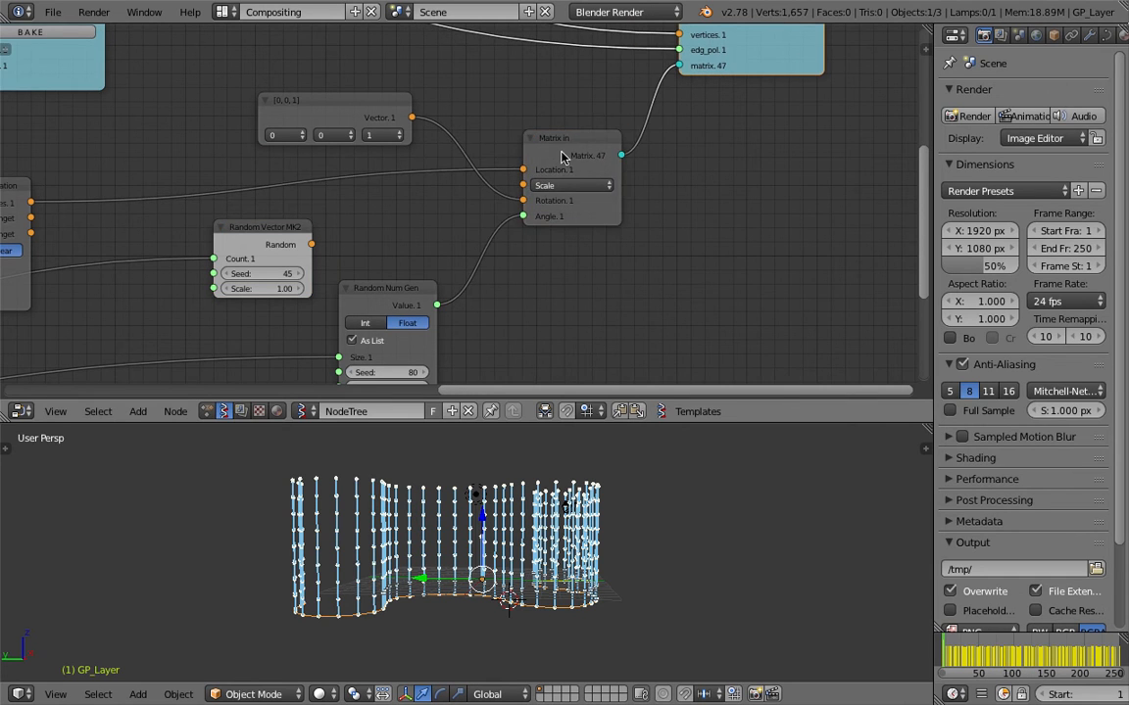
{"action": "left_click_drag", "start_coordinate": [555, 155], "coordinate": [630, 151]}
Add a Vector Math MK2 node and insert it into the link between [0, 0, 1] and Matrix in's Rotation.
{"action": "middle_click_drag", "start_coordinate": [791, 192], "coordinate": [778, 198]}
{"action": "key", "text": "alt+space"}
{"action": "type", "text": "vecto"}
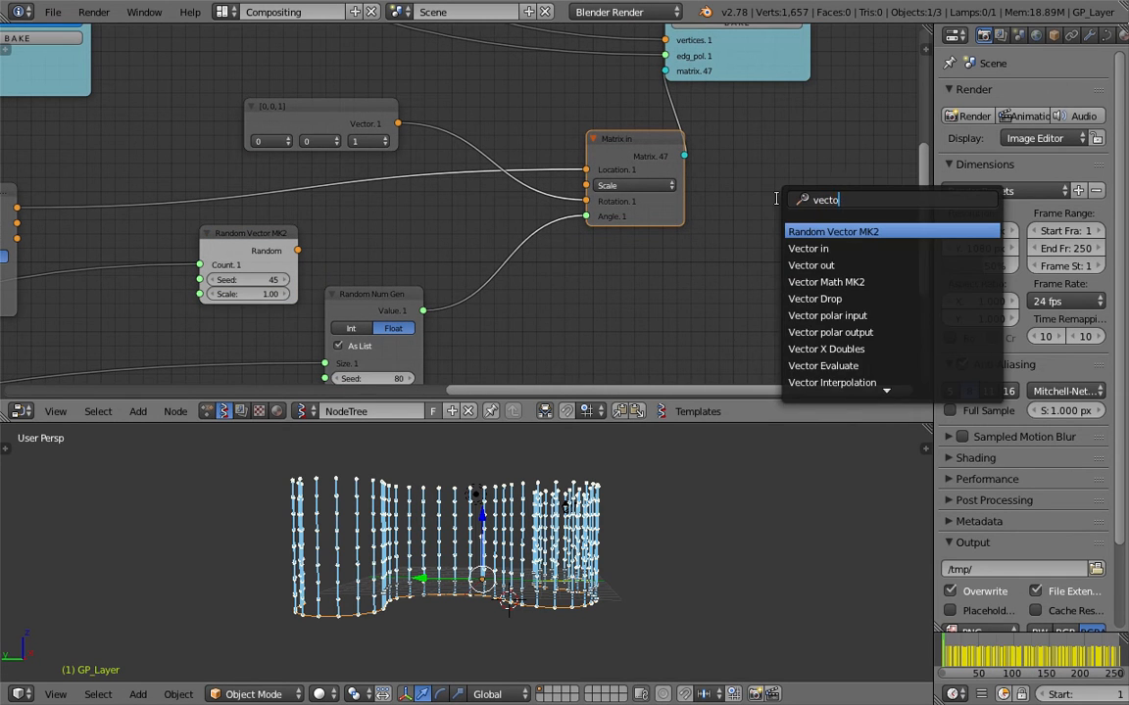
{"action": "type", "text": "r m"}
{"action": "key", "text": "Down"}
{"action": "key", "text": "Return"}
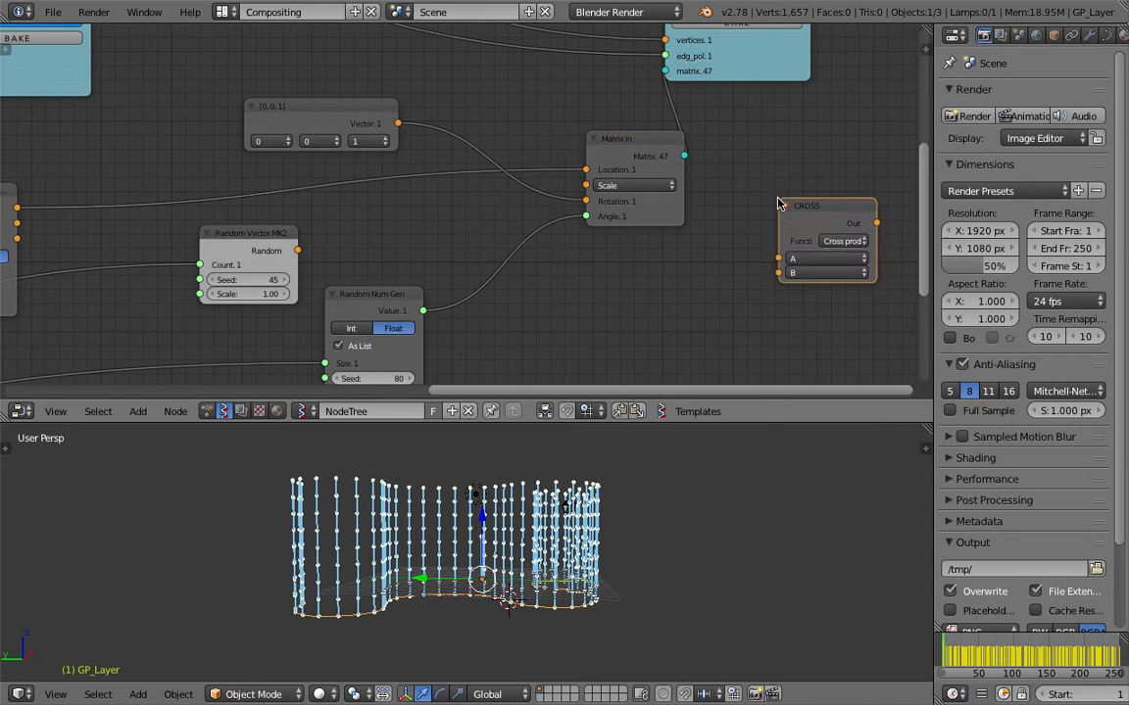
{"action": "left_click", "coordinate": [426, 83]}
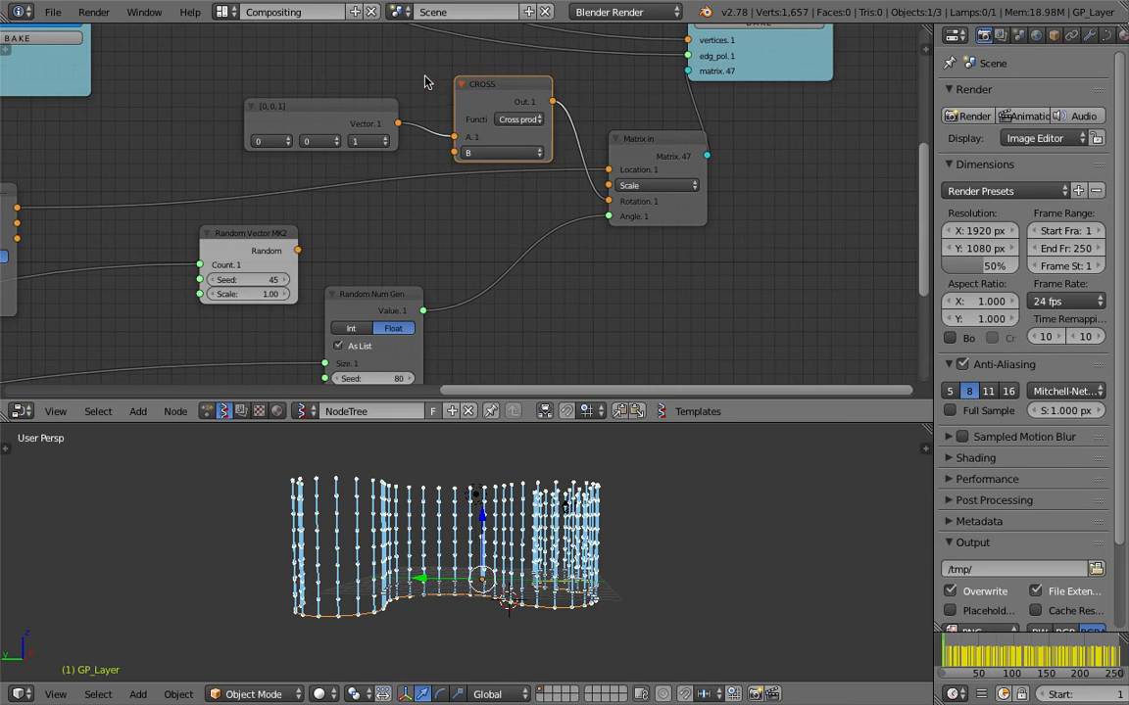
Set the Vector Math function to Add and link the Random Vector output to its B input.
{"action": "left_click", "coordinate": [517, 120]}
{"action": "left_click", "coordinate": [523, 167]}
{"action": "left_click_drag", "start_coordinate": [297, 249], "coordinate": [364, 222]}
{"action": "left_click_drag", "start_coordinate": [457, 159], "coordinate": [457, 154]}
{"action": "middle_click_drag", "start_coordinate": [401, 216], "coordinate": [467, 216]}
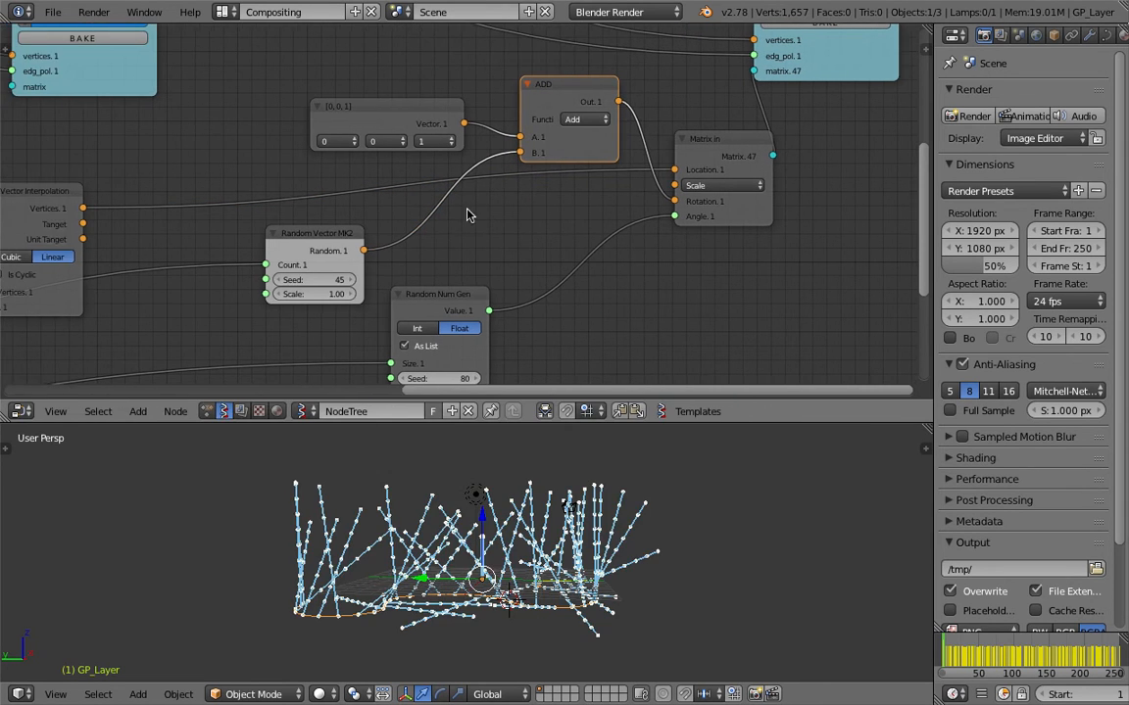
Set the Random Vector's Seed to 59 and Scale to 0.37, and the rotation Random Num Gen's float range to -90 to 90.
{"action": "mouse_move", "coordinate": [315, 294]}
{"action": "left_mouse_down"}
{"action": "mouse_move", "coordinate": [274, 294]}
{"action": "mouse_move", "coordinate": [295, 294]}
{"action": "left_mouse_up"}
{"action": "middle_click_drag", "start_coordinate": [520, 549], "coordinate": [499, 569]}
{"action": "mouse_move", "coordinate": [329, 293]}
{"action": "left_mouse_down"}
{"action": "mouse_move", "coordinate": [314, 293]}
{"action": "mouse_move", "coordinate": [349, 282]}
{"action": "left_mouse_up"}
{"action": "middle_click_drag", "start_coordinate": [473, 361], "coordinate": [492, 290]}
{"action": "left_click_drag", "start_coordinate": [456, 322], "coordinate": [477, 327]}
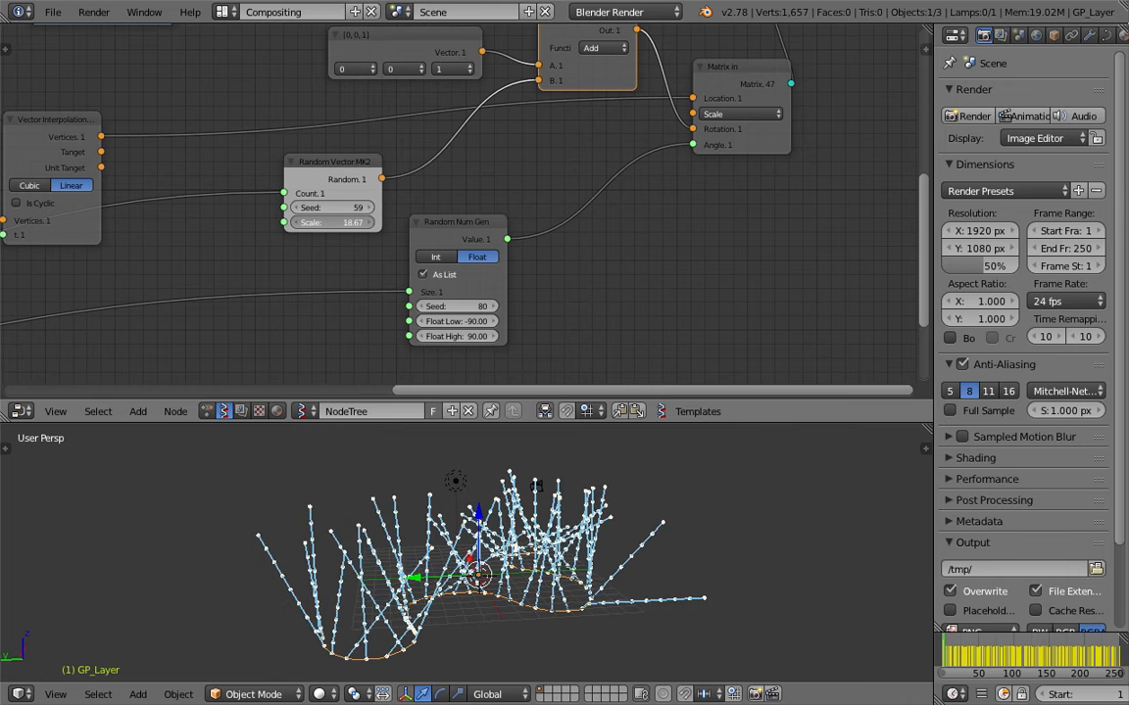
{"action": "left_click_drag", "start_coordinate": [330, 223], "coordinate": [358, 222]}
Examine the tilted lines along the curve from several angles and the Integer node that controls the Switch.
{"action": "middle_click_drag", "start_coordinate": [597, 526], "coordinate": [549, 534]}
{"action": "middle_click_drag", "start_coordinate": [364, 119], "coordinate": [799, 67]}
{"action": "scroll", "coordinate": [254, 252], "scroll_direction": "down", "scroll_amount": 3}
{"action": "middle_click_drag", "start_coordinate": [255, 252], "coordinate": [631, 144]}
{"action": "scroll", "coordinate": [222, 231], "scroll_direction": "up", "scroll_amount": 2}
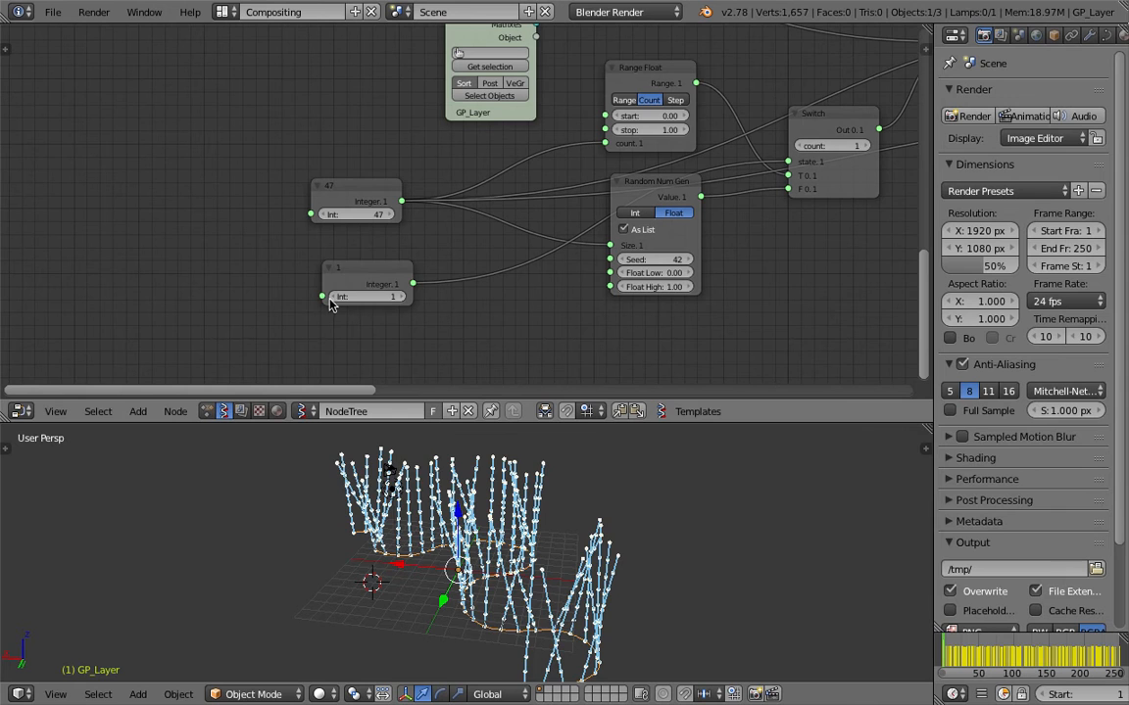
{"action": "middle_click_drag", "start_coordinate": [534, 519], "coordinate": [718, 495]}
{"action": "left_click", "coordinate": [401, 296]}
{"action": "mouse_move", "coordinate": [635, 564]}
{"action": "middle_mouse_down"}
{"action": "mouse_move", "coordinate": [617, 517]}
{"action": "mouse_move", "coordinate": [619, 570]}
{"action": "middle_mouse_up"}
Save the file and readjust the border between the node editor and the 3D view.
{"action": "key", "text": "ctrl+s"}
{"action": "left_click", "coordinate": [616, 533]}
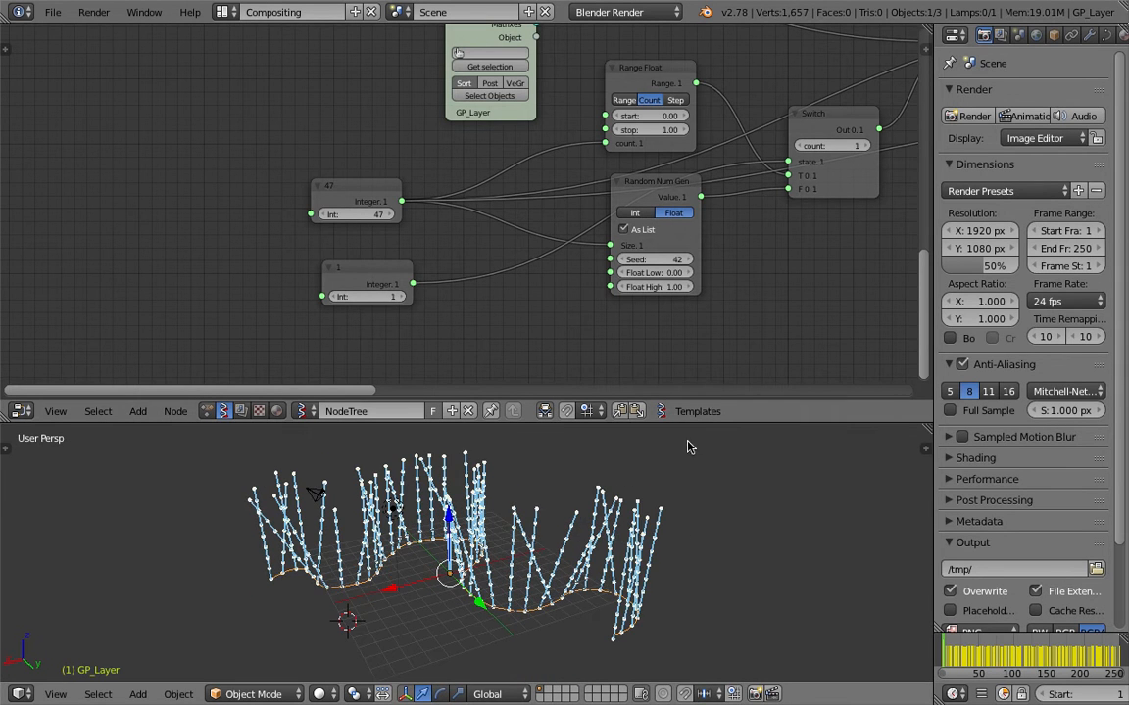
{"action": "left_click_drag", "start_coordinate": [686, 423], "coordinate": [686, 343]}
{"action": "middle_click_drag", "start_coordinate": [685, 403], "coordinate": [710, 474]}
{"action": "key", "text": "ctrl+s"}
{"action": "left_click", "coordinate": [711, 474]}
{"action": "middle_click_drag", "start_coordinate": [672, 192], "coordinate": [412, 219]}
{"action": "scroll", "coordinate": [412, 218], "scroll_direction": "down", "scroll_amount": 4}
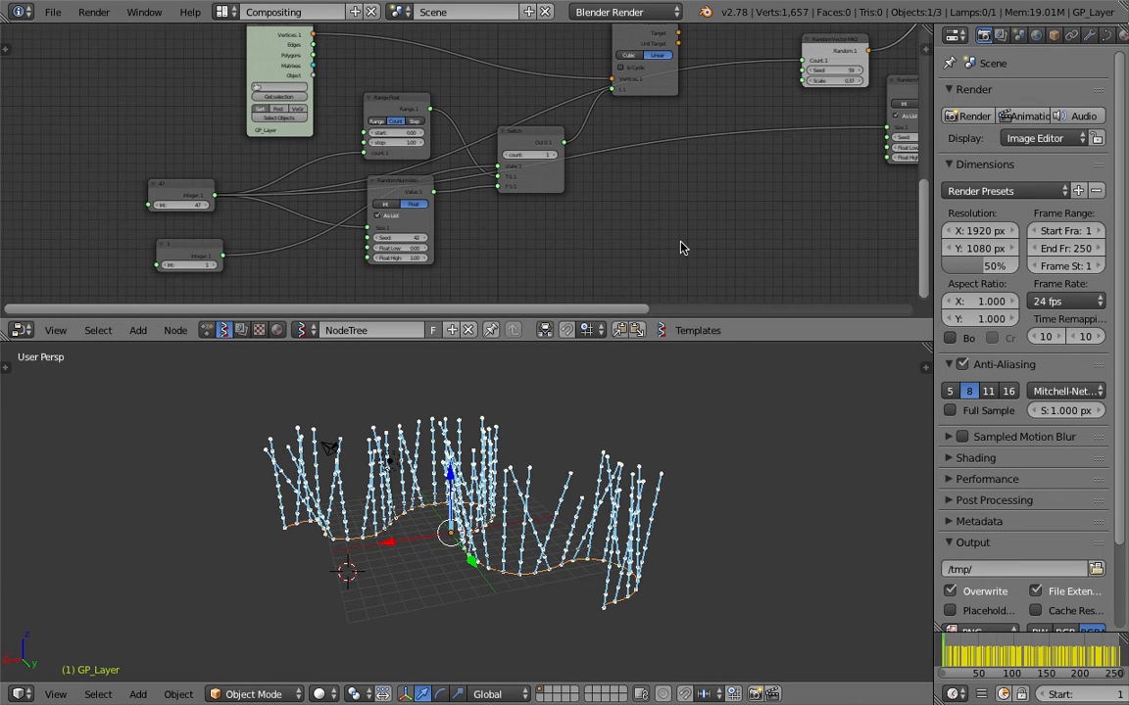
{"action": "left_click_drag", "start_coordinate": [717, 341], "coordinate": [728, 430]}
Move the two Integer nodes farther from the Range Float and Random Num Gen nodes, and save the file.
{"action": "left_click_drag", "start_coordinate": [195, 234], "coordinate": [117, 234]}
{"action": "left_click_drag", "start_coordinate": [177, 286], "coordinate": [80, 284]}
{"action": "middle_click_drag", "start_coordinate": [183, 173], "coordinate": [193, 184]}
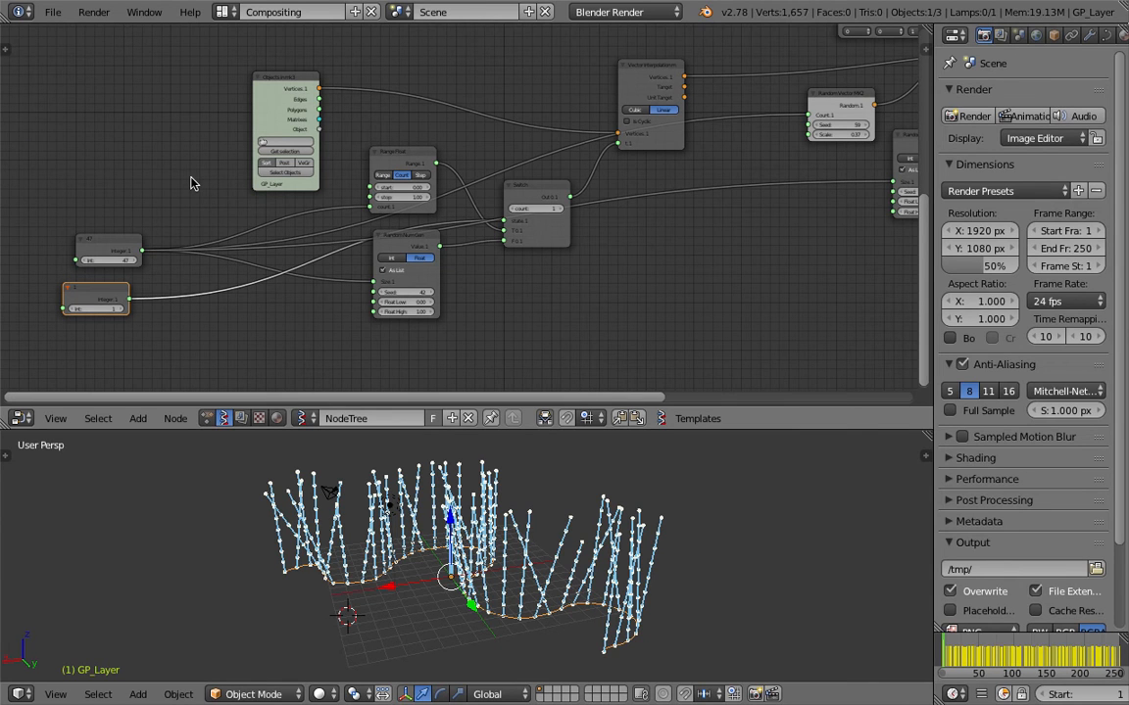
{"action": "middle_click_drag", "start_coordinate": [779, 217], "coordinate": [758, 275]}
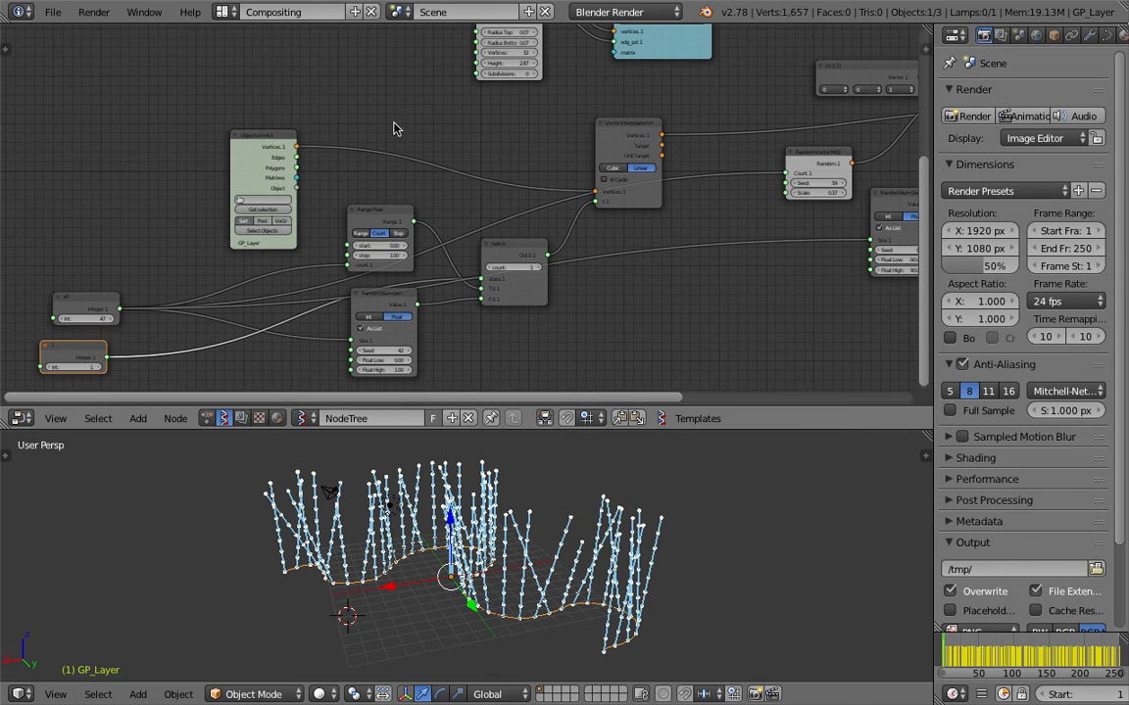
{"action": "scroll", "coordinate": [260, 149], "scroll_direction": "up", "scroll_amount": 2}
{"action": "key", "text": "ctrl+s"}
{"action": "left_click", "coordinate": [278, 110]}
Reposition the Objects in and Vector Interpolation nodes, and move the Viewer Draw farther from Matrix in.
{"action": "middle_click_drag", "start_coordinate": [275, 103], "coordinate": [298, 188]}
{"action": "left_click_drag", "start_coordinate": [266, 126], "coordinate": [294, 112]}
{"action": "scroll", "coordinate": [519, 251], "scroll_direction": "down", "scroll_amount": 2}
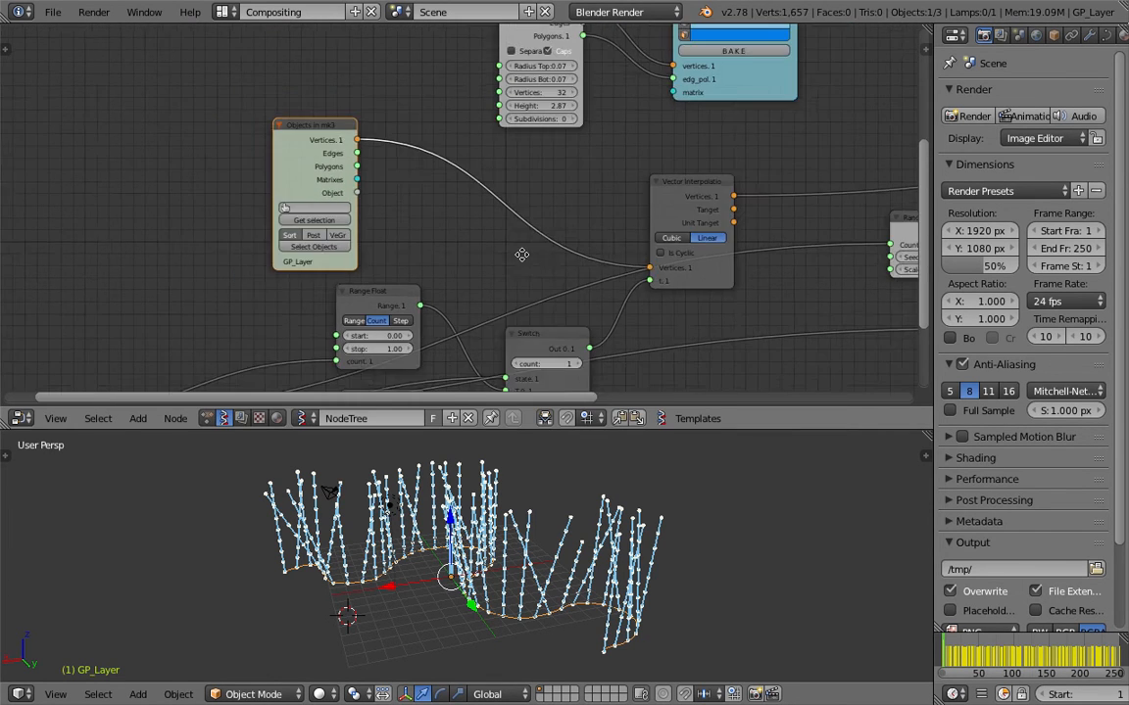
{"action": "middle_click_drag", "start_coordinate": [522, 253], "coordinate": [414, 282]}
{"action": "left_click_drag", "start_coordinate": [595, 211], "coordinate": [587, 176]}
{"action": "scroll", "coordinate": [607, 162], "scroll_direction": "down", "scroll_amount": 2}
{"action": "middle_click_drag", "start_coordinate": [648, 108], "coordinate": [367, 241]}
{"action": "middle_click_drag", "start_coordinate": [774, 225], "coordinate": [491, 136]}
{"action": "left_click_drag", "start_coordinate": [621, 167], "coordinate": [822, 191]}
{"action": "middle_click_drag", "start_coordinate": [628, 209], "coordinate": [608, 209]}
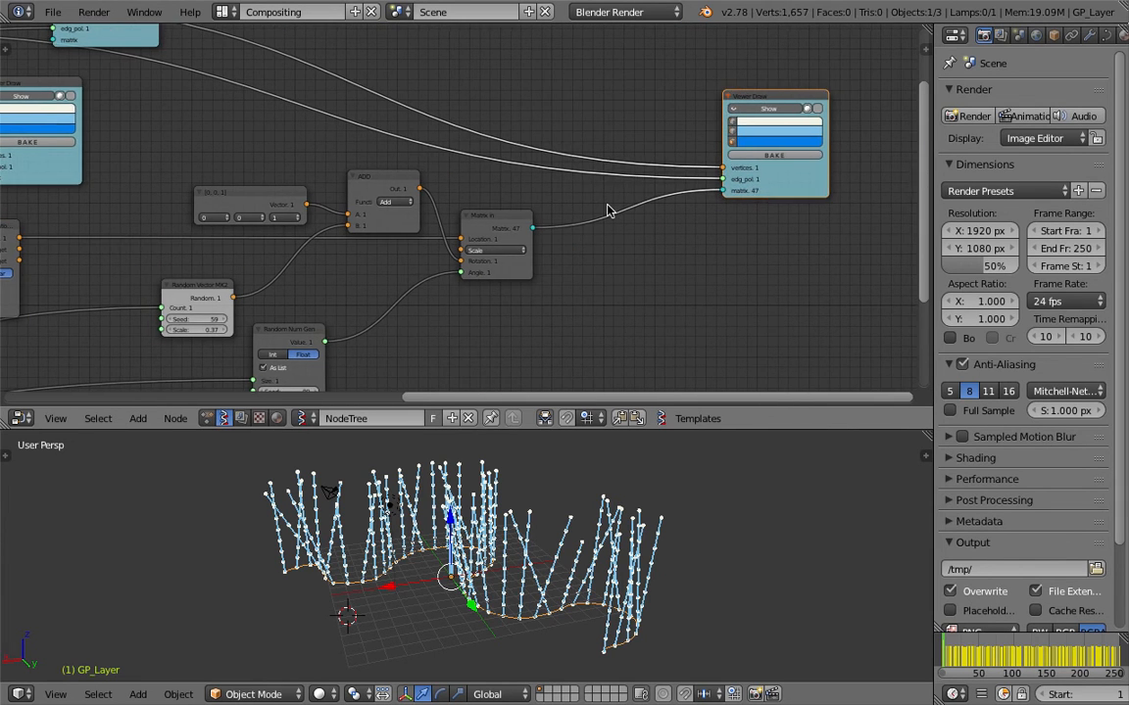
Move the Viewer Draw that receives the matrix higher above the Matrix in node.
{"action": "scroll", "coordinate": [480, 186], "scroll_direction": "up", "scroll_amount": 1}
{"action": "scroll", "coordinate": [272, 186], "scroll_direction": "down", "scroll_amount": 4}
{"action": "middle_click_drag", "start_coordinate": [82, 308], "coordinate": [384, 299]}
{"action": "scroll", "coordinate": [384, 300], "scroll_direction": "down", "scroll_amount": 1}
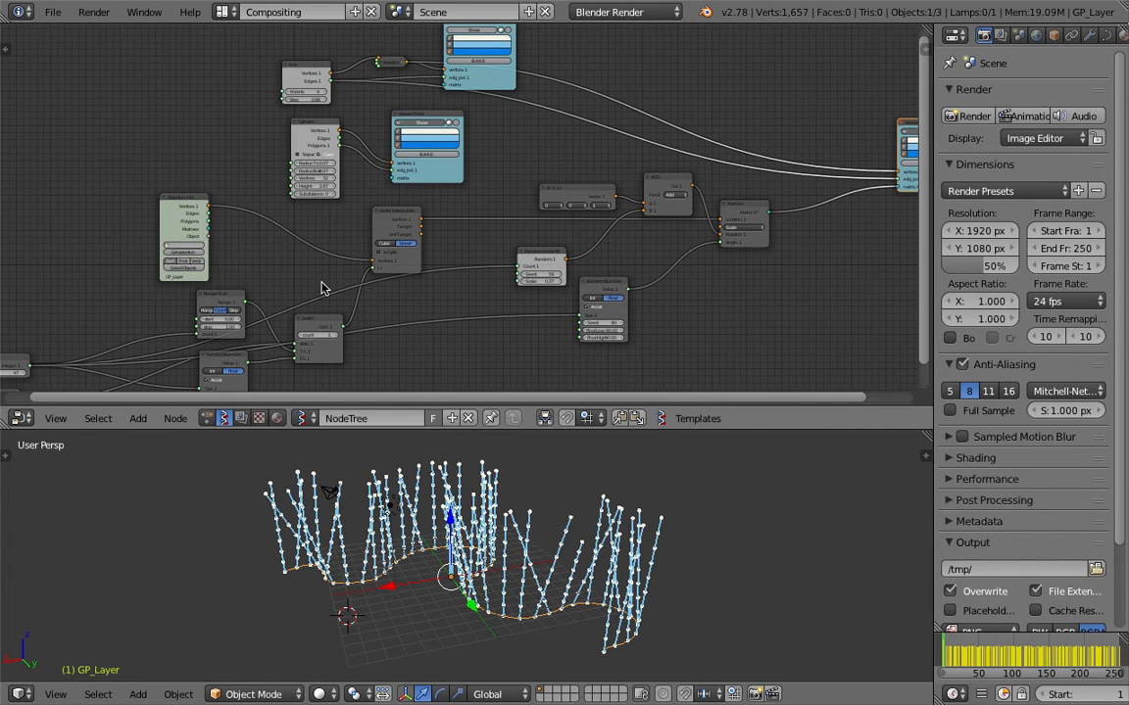
{"action": "middle_click_drag", "start_coordinate": [612, 207], "coordinate": [375, 260]}
{"action": "middle_click_drag", "start_coordinate": [589, 275], "coordinate": [420, 276]}
{"action": "scroll", "coordinate": [420, 276], "scroll_direction": "up", "scroll_amount": 2}
{"action": "scroll", "coordinate": [490, 251], "scroll_direction": "up", "scroll_amount": 2}
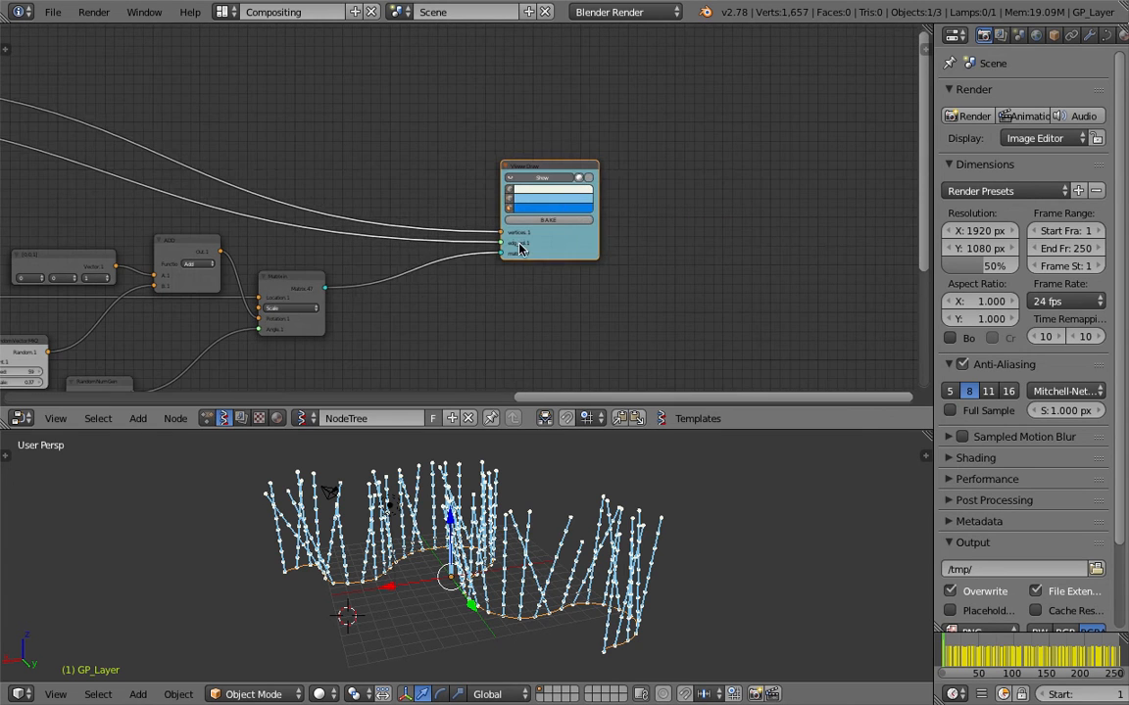
{"action": "left_click_drag", "start_coordinate": [520, 242], "coordinate": [538, 177]}
{"action": "scroll", "coordinate": [580, 201], "scroll_direction": "up", "scroll_amount": 1}
{"action": "scroll", "coordinate": [580, 206], "scroll_direction": "up", "scroll_amount": 1}
{"action": "middle_click_drag", "start_coordinate": [560, 202], "coordinate": [630, 247]}
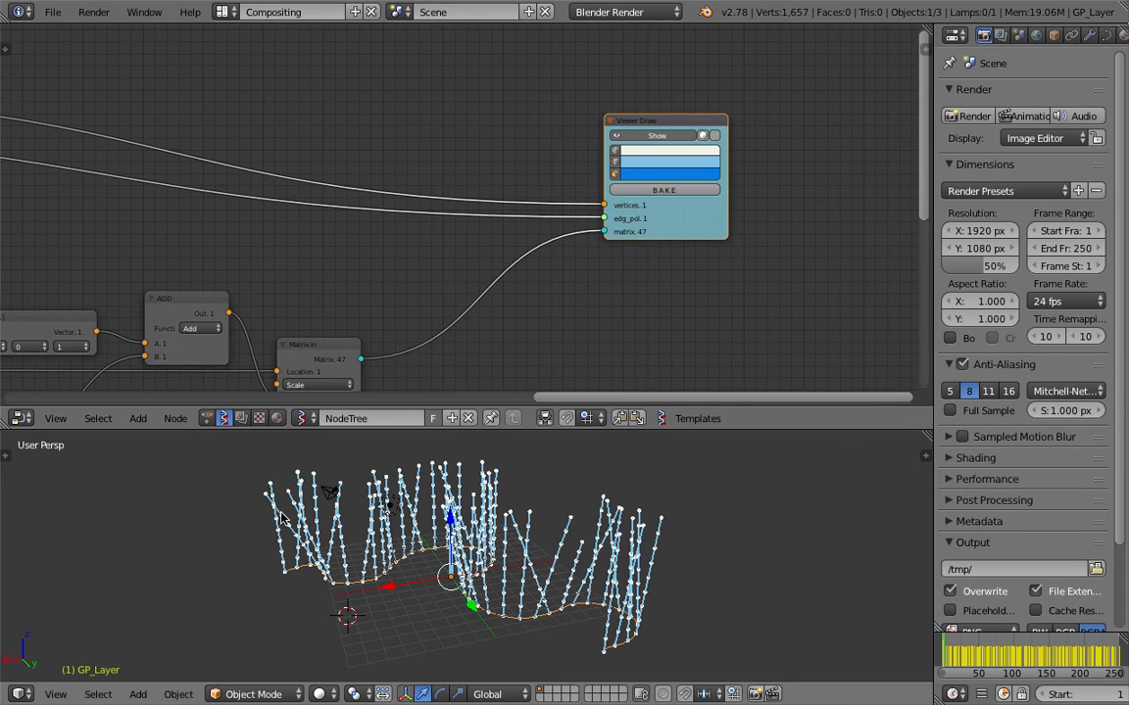
Move Line, Rotation and their Viewer Draw upward, and move the Cylinder's Viewer Draw farther from the Cylinder node.
{"action": "scroll", "coordinate": [377, 157], "scroll_direction": "down", "scroll_amount": 3}
{"action": "middle_click_drag", "start_coordinate": [374, 157], "coordinate": [607, 174]}
{"action": "left_click_drag", "start_coordinate": [201, 86], "coordinate": [324, 41]}
{"action": "middle_click_drag", "start_coordinate": [352, 114], "coordinate": [499, 132]}
{"action": "middle_click_drag", "start_coordinate": [222, 228], "coordinate": [189, 204]}
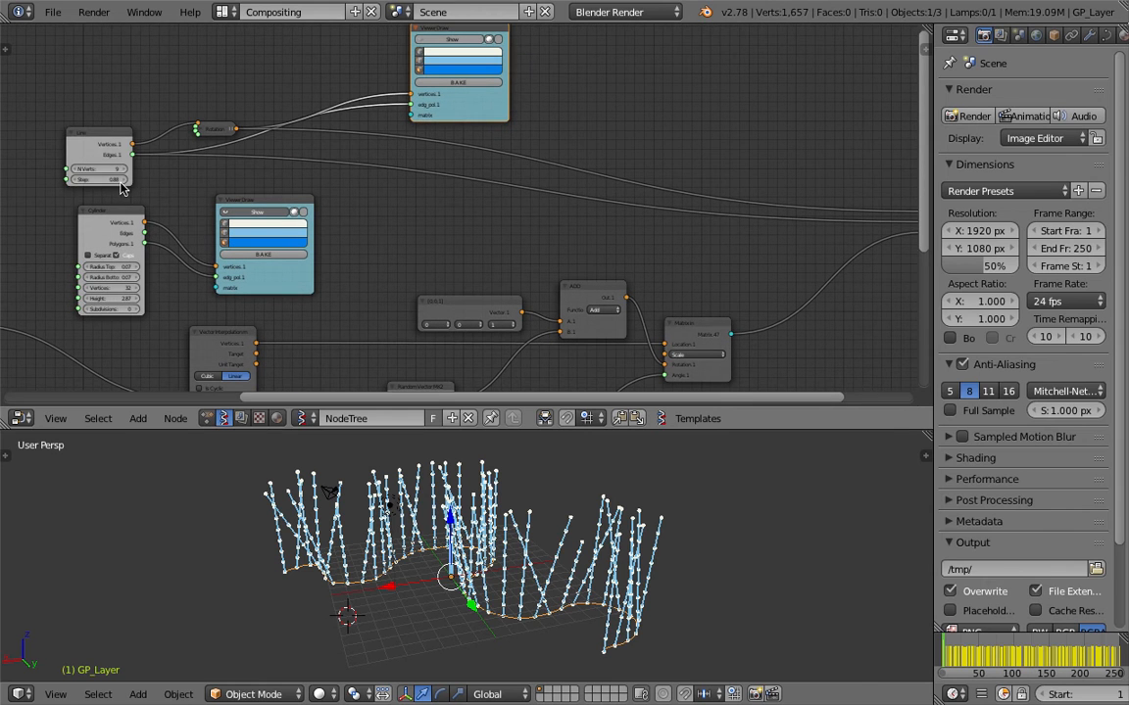
{"action": "left_click_drag", "start_coordinate": [102, 142], "coordinate": [71, 92]}
{"action": "left_click_drag", "start_coordinate": [216, 130], "coordinate": [186, 58]}
{"action": "scroll", "coordinate": [297, 194], "scroll_direction": "down", "scroll_amount": 1}
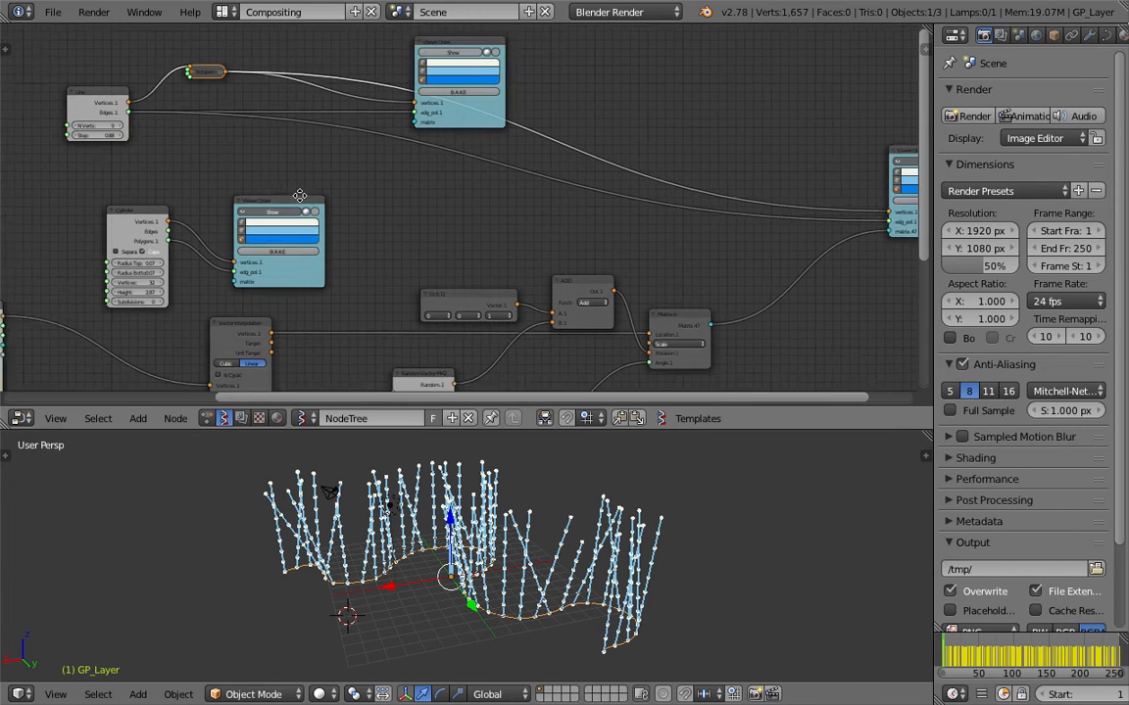
{"action": "middle_click_drag", "start_coordinate": [300, 196], "coordinate": [214, 170]}
{"action": "left_click_drag", "start_coordinate": [204, 176], "coordinate": [272, 176]}
Reposition the nodes around Line and set the Line node's Step to 1.15.
{"action": "middle_click_drag", "start_coordinate": [231, 147], "coordinate": [423, 174]}
{"action": "mouse_move", "coordinate": [451, 557]}
{"action": "middle_mouse_down"}
{"action": "mouse_move", "coordinate": [570, 563]}
{"action": "mouse_move", "coordinate": [490, 561]}
{"action": "middle_mouse_up"}
{"action": "scroll", "coordinate": [193, 182], "scroll_direction": "up", "scroll_amount": 4}
{"action": "middle_click_drag", "start_coordinate": [180, 166], "coordinate": [386, 158]}
{"action": "left_click_drag", "start_coordinate": [407, 67], "coordinate": [451, 82]}
{"action": "scroll", "coordinate": [455, 183], "scroll_direction": "up", "scroll_amount": 1}
{"action": "left_click_drag", "start_coordinate": [463, 154], "coordinate": [489, 154]}
{"action": "middle_click_drag", "start_coordinate": [219, 121], "coordinate": [254, 147]}
Add a Random Num Gen node and connect its Value output to the Line node's Step.
{"action": "key", "text": "shift+a"}
{"action": "left_click", "coordinate": [251, 149]}
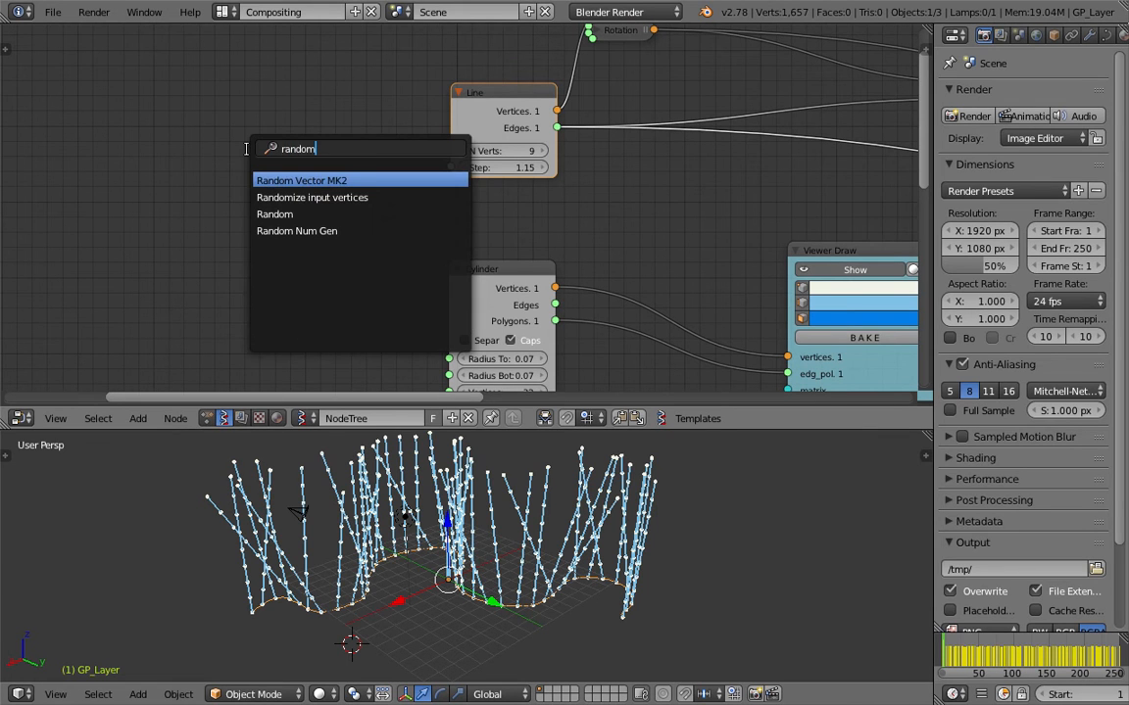
{"action": "key", "text": "Return"}
{"action": "left_click", "coordinate": [216, 132]}
{"action": "left_click_drag", "start_coordinate": [322, 154], "coordinate": [449, 167]}
Connect the Integer node with value 47 to the Size input of the new Random Num Gen.
{"action": "scroll", "coordinate": [383, 278], "scroll_direction": "down", "scroll_amount": 3}
{"action": "middle_click_drag", "start_coordinate": [374, 232], "coordinate": [610, 98]}
{"action": "middle_click_drag", "start_coordinate": [417, 203], "coordinate": [513, 142]}
{"action": "scroll", "coordinate": [446, 258], "scroll_direction": "down", "scroll_amount": 6}
{"action": "scroll", "coordinate": [446, 259], "scroll_direction": "down", "scroll_amount": 1}
{"action": "middle_click_drag", "start_coordinate": [432, 293], "coordinate": [360, 263]}
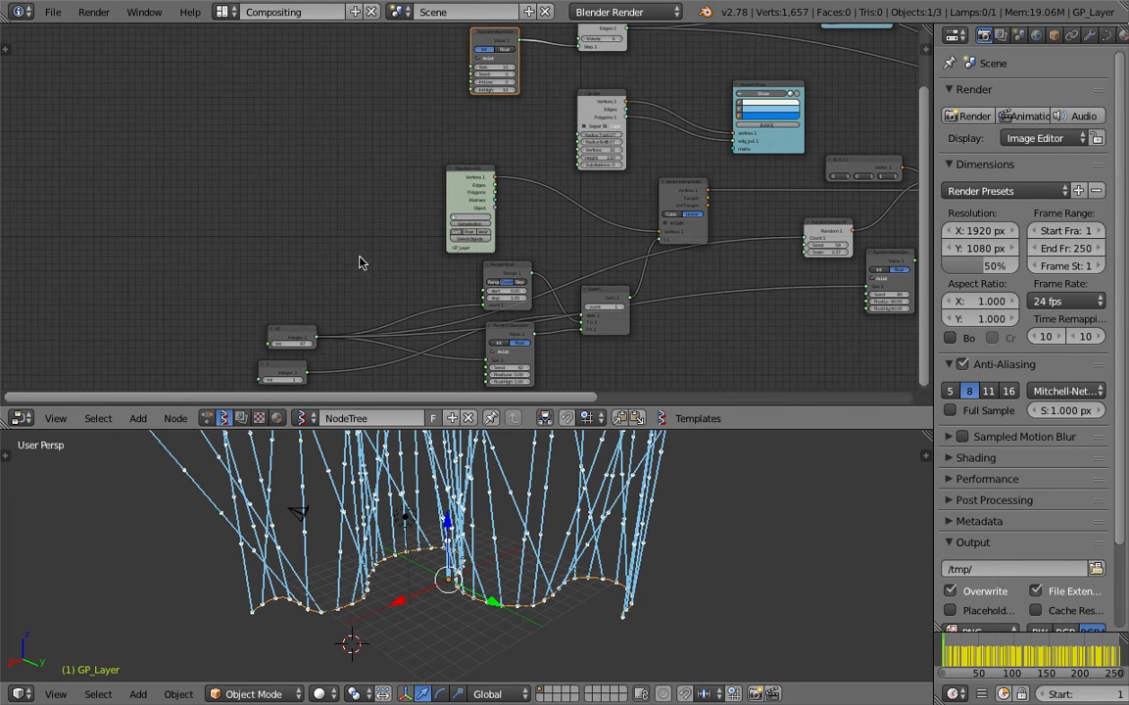
{"action": "left_click_drag", "start_coordinate": [325, 338], "coordinate": [375, 243]}
{"action": "left_click_drag", "start_coordinate": [479, 71], "coordinate": [477, 70]}
Switch the new Random Num Gen to Float with Float Low 0.99 and Float High 1.45, and place it farther from Line.
{"action": "middle_click_drag", "start_coordinate": [395, 64], "coordinate": [293, 157]}
{"action": "scroll", "coordinate": [416, 110], "scroll_direction": "up", "scroll_amount": 7}
{"action": "left_click_drag", "start_coordinate": [386, 139], "coordinate": [307, 133]}
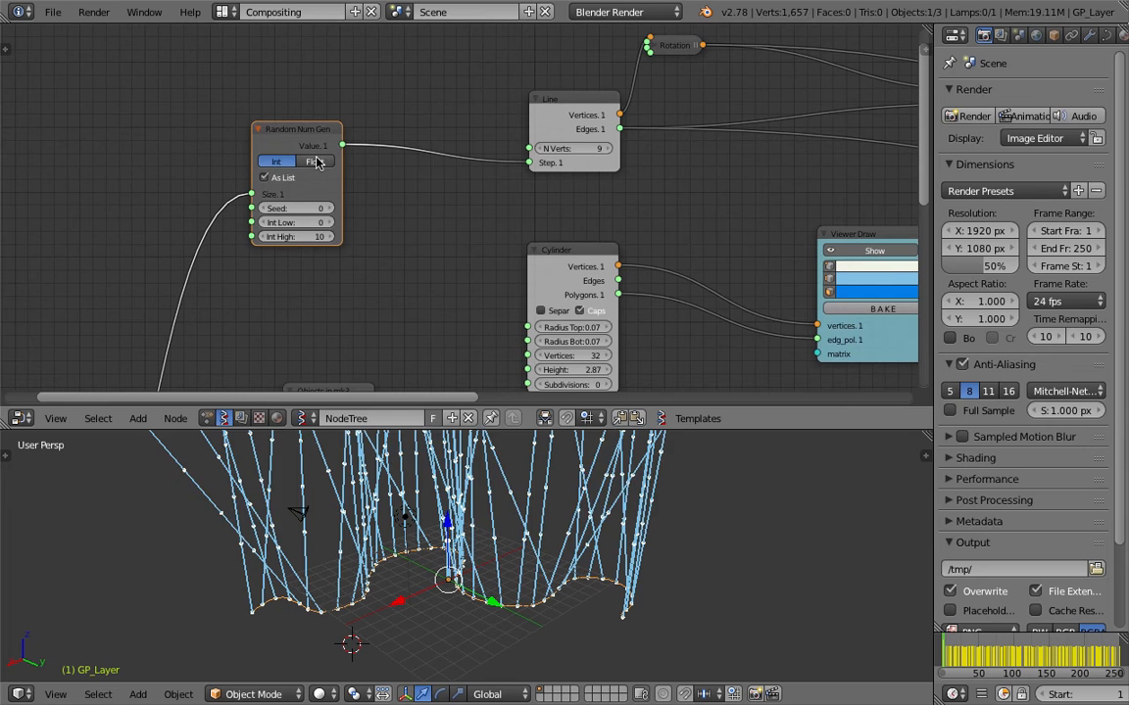
{"action": "left_click", "coordinate": [314, 161]}
{"action": "left_click_drag", "start_coordinate": [298, 236], "coordinate": [339, 236]}
{"action": "middle_click_drag", "start_coordinate": [458, 539], "coordinate": [462, 512]}
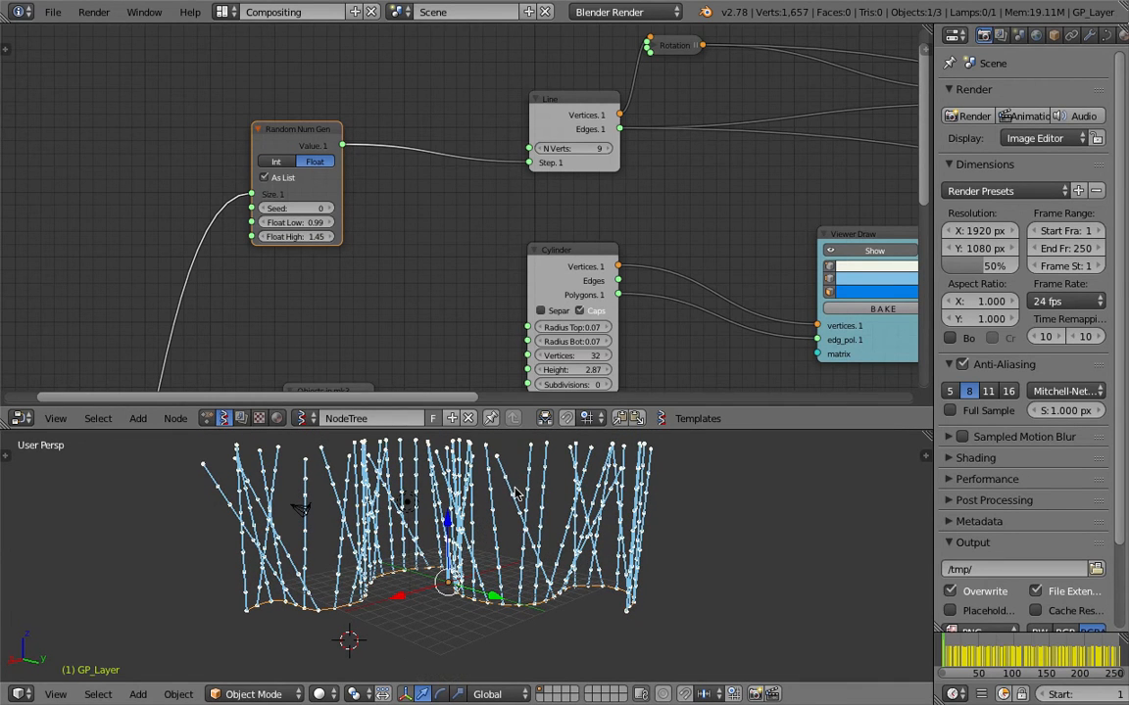
{"action": "middle_click_drag", "start_coordinate": [448, 229], "coordinate": [412, 251]}
{"action": "left_click_drag", "start_coordinate": [283, 167], "coordinate": [242, 151]}
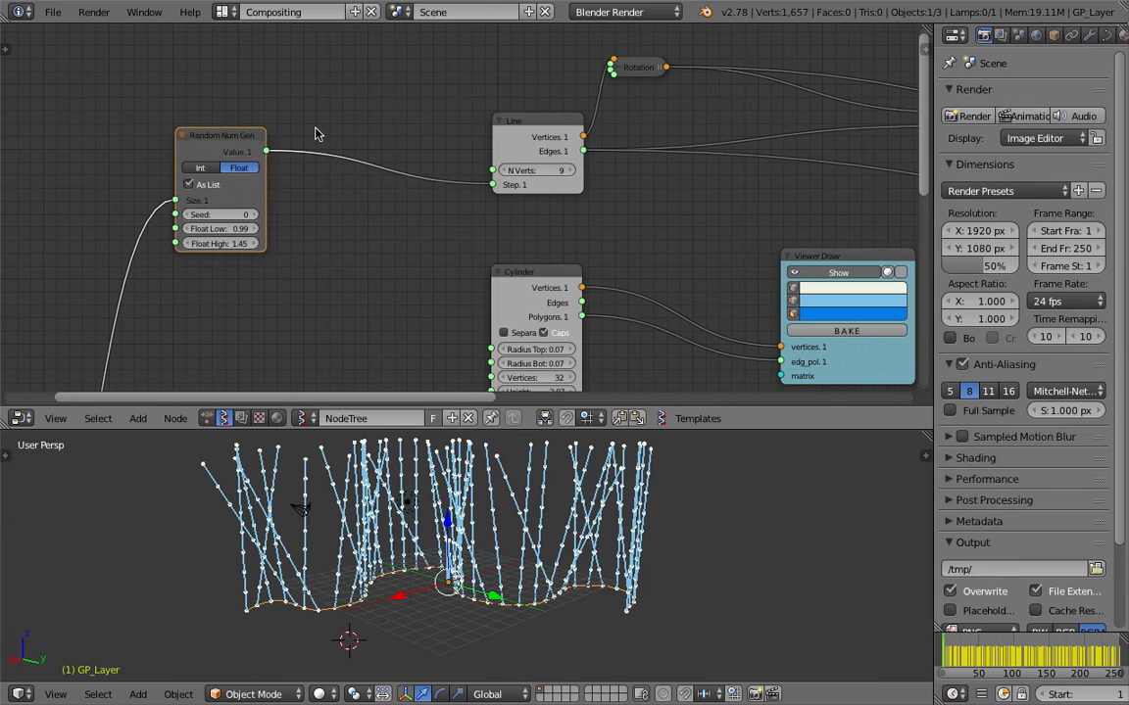
Insert a List Split between Random Num Gen and Line's Step, and lower Float Low to 0.57.
{"action": "key", "text": "shift+a"}
{"action": "left_click", "coordinate": [316, 130]}
{"action": "type", "text": "spli"}
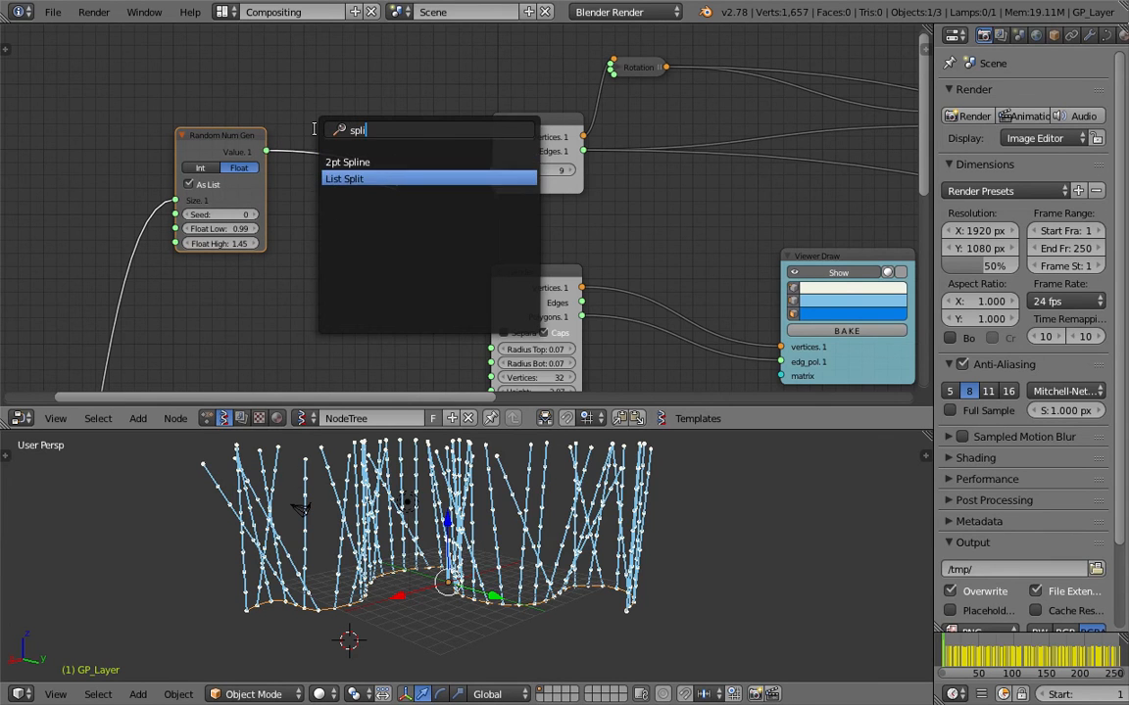
{"action": "key", "text": "Return"}
{"action": "left_click", "coordinate": [362, 171]}
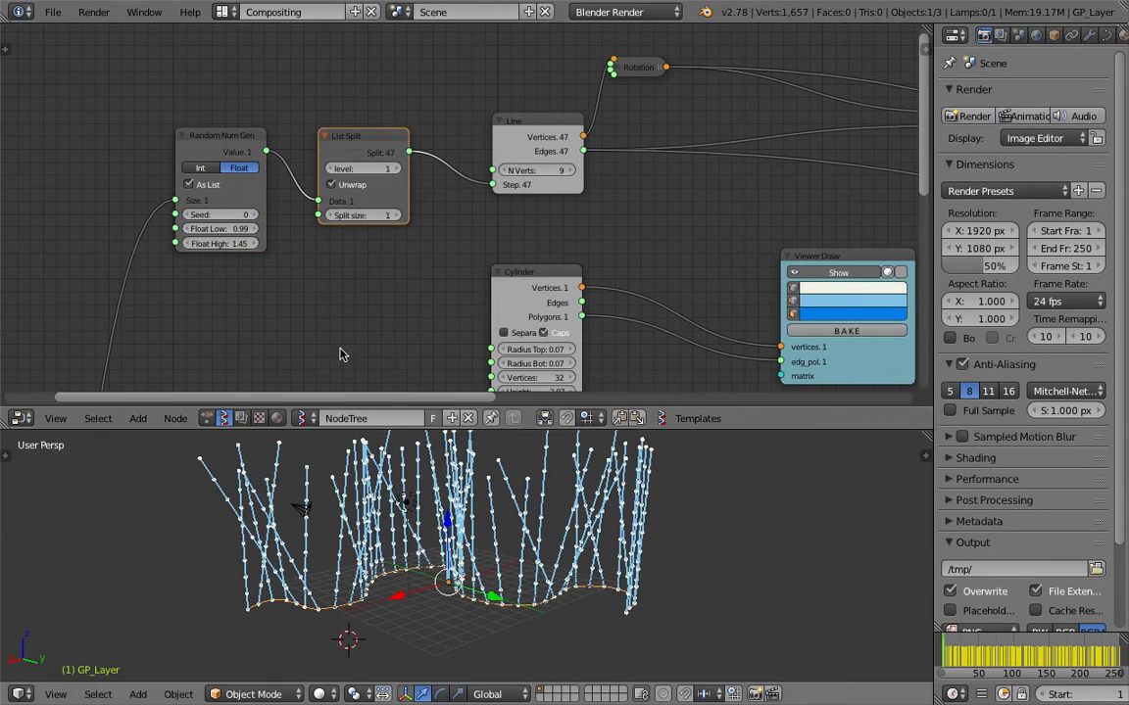
{"action": "left_click_drag", "start_coordinate": [218, 228], "coordinate": [177, 228]}
Add a Stethoscope above the List Split and feed it the Random Num Gen's Value to inspect the unsplit list.
{"action": "middle_click_drag", "start_coordinate": [284, 235], "coordinate": [255, 283]}
{"action": "key", "text": "space"}
{"action": "key", "text": "Escape"}
{"action": "key", "text": "space"}
{"action": "type", "text": "ste"}
{"action": "left_click", "coordinate": [348, 145]}
{"action": "left_click", "coordinate": [348, 143]}
{"action": "left_click_drag", "start_coordinate": [236, 198], "coordinate": [320, 124]}
{"action": "scroll", "coordinate": [247, 210], "scroll_direction": "up", "scroll_amount": 3}
{"action": "middle_click_drag", "start_coordinate": [247, 210], "coordinate": [381, 186]}
{"action": "scroll", "coordinate": [327, 138], "scroll_direction": "up", "scroll_amount": 6}
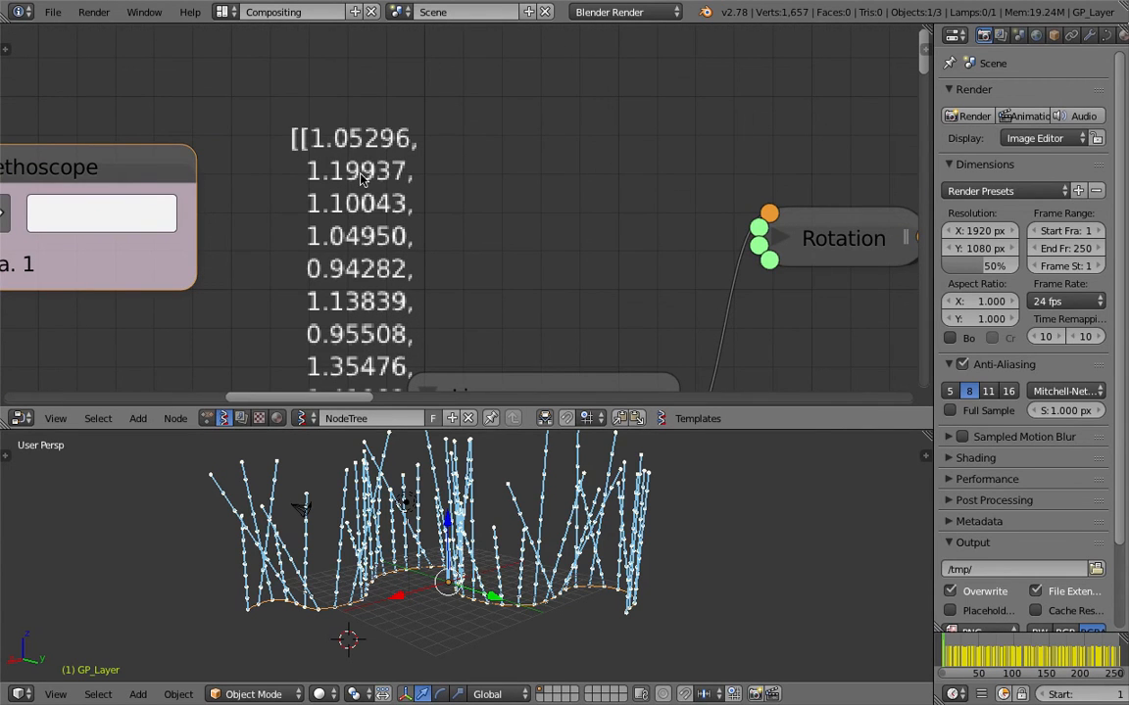
Connect the List Split output to the Stethoscope and compare the structure of the split list.
{"action": "scroll", "coordinate": [345, 315], "scroll_direction": "down", "scroll_amount": 4}
{"action": "middle_click_drag", "start_coordinate": [294, 282], "coordinate": [423, 155]}
{"action": "scroll", "coordinate": [423, 155], "scroll_direction": "down", "scroll_amount": 4}
{"action": "left_click_drag", "start_coordinate": [298, 246], "coordinate": [284, 251]}
{"action": "left_click_drag", "start_coordinate": [384, 268], "coordinate": [369, 193]}
{"action": "left_click_drag", "start_coordinate": [289, 157], "coordinate": [273, 145]}
{"action": "scroll", "coordinate": [333, 94], "scroll_direction": "up", "scroll_amount": 4}
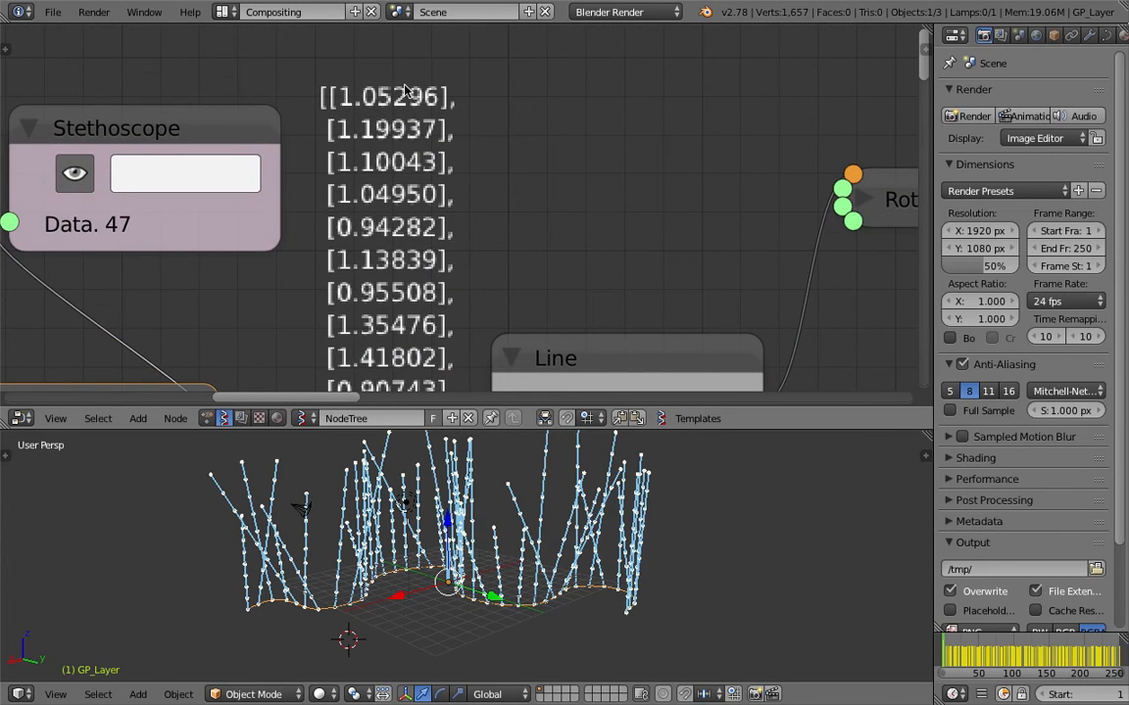
{"action": "scroll", "coordinate": [354, 225], "scroll_direction": "down", "scroll_amount": 7}
{"action": "middle_click_drag", "start_coordinate": [356, 245], "coordinate": [390, 99]}
{"action": "scroll", "coordinate": [394, 103], "scroll_direction": "down", "scroll_amount": 3}
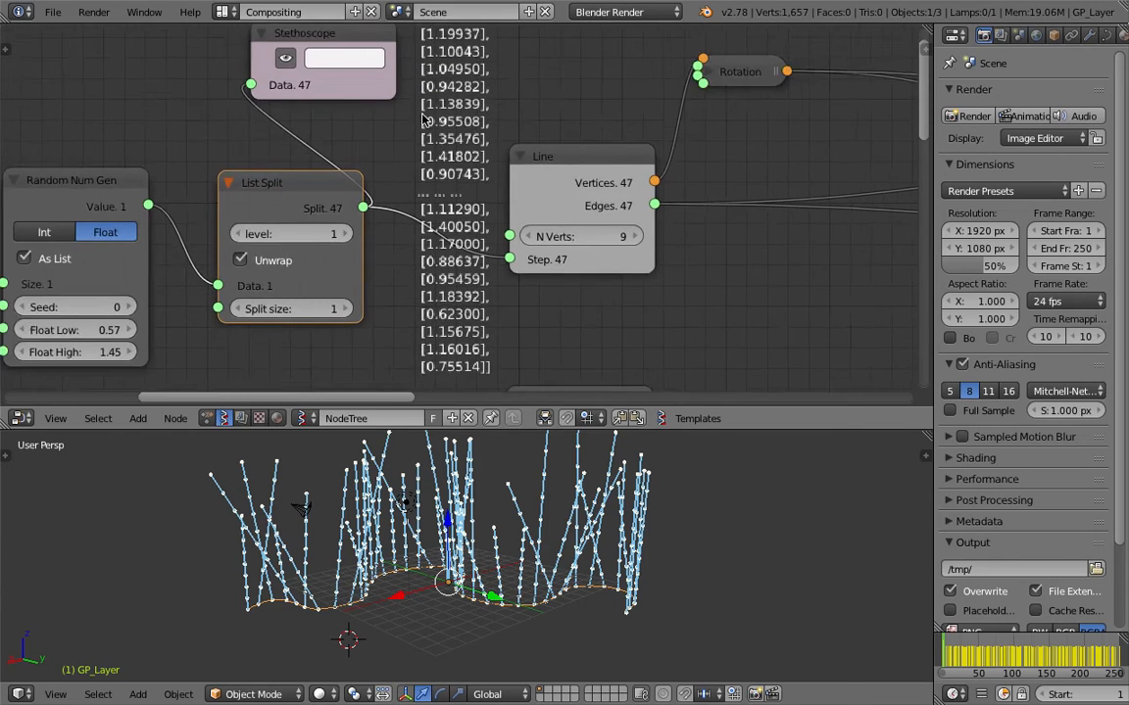
Adjust the Line node's position slightly and save the file.
{"action": "key", "text": "ctrl+s"}
{"action": "left_click", "coordinate": [406, 165]}
{"action": "scroll", "coordinate": [333, 176], "scroll_direction": "down", "scroll_amount": 4}
{"action": "scroll", "coordinate": [294, 214], "scroll_direction": "down", "scroll_amount": 4}
{"action": "middle_click_drag", "start_coordinate": [312, 222], "coordinate": [274, 199]}
{"action": "left_click_drag", "start_coordinate": [480, 176], "coordinate": [484, 172]}
{"action": "middle_click_drag", "start_coordinate": [529, 182], "coordinate": [392, 170]}
{"action": "key", "text": "ctrl+s"}
{"action": "left_click", "coordinate": [411, 171]}
{"action": "middle_click_drag", "start_coordinate": [408, 221], "coordinate": [439, 224]}
{"action": "scroll", "coordinate": [439, 222], "scroll_direction": "up", "scroll_amount": 4}
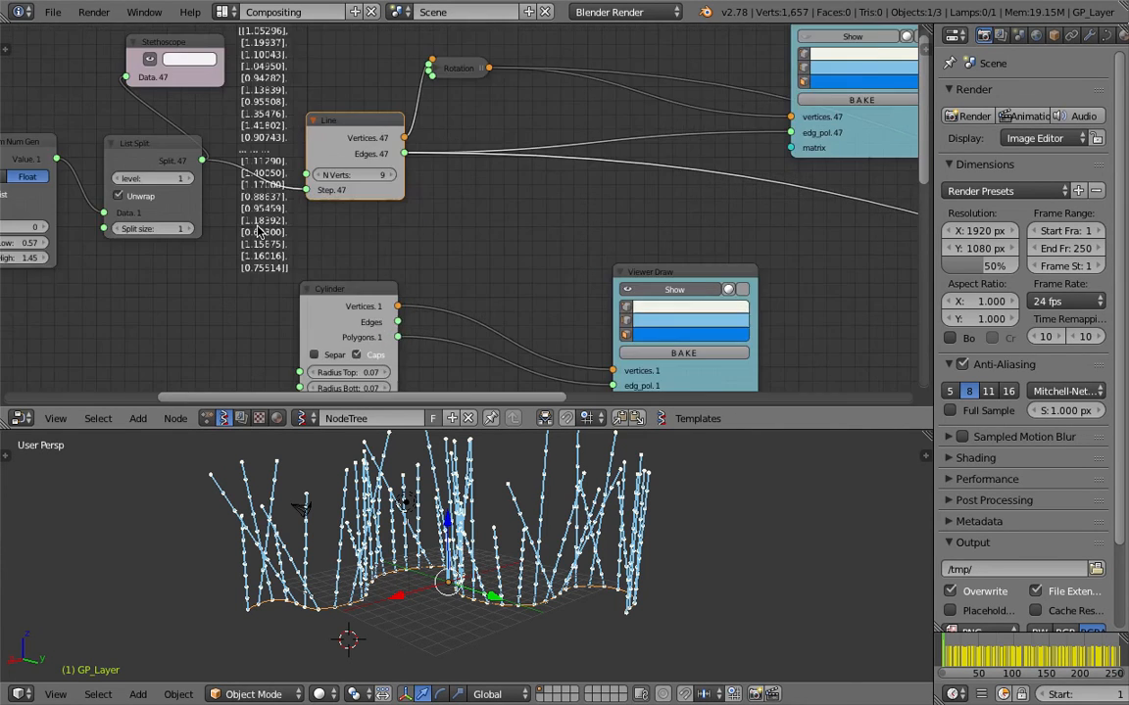
{"action": "middle_click_drag", "start_coordinate": [253, 228], "coordinate": [351, 218]}
{"action": "key", "text": "ctrl+s"}
{"action": "left_click", "coordinate": [346, 218]}
Set the line-length Random Num Gen to Float Low 0.27, Float High 1.66 and Seed 93.
{"action": "left_click_drag", "start_coordinate": [128, 230], "coordinate": [96, 231]}
{"action": "left_click_drag", "start_coordinate": [116, 246], "coordinate": [140, 246]}
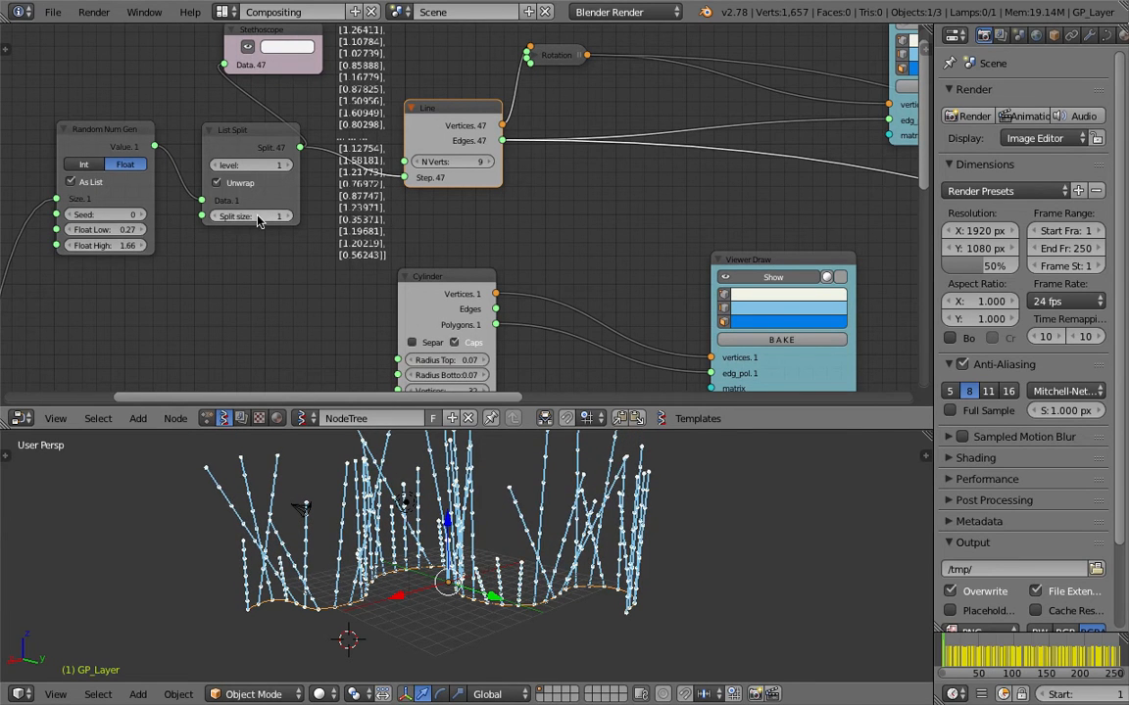
{"action": "left_click_drag", "start_coordinate": [98, 215], "coordinate": [692, 289]}
{"action": "middle_click_drag", "start_coordinate": [692, 289], "coordinate": [304, 237]}
{"action": "scroll", "coordinate": [407, 182], "scroll_direction": "down", "scroll_amount": 5}
{"action": "middle_click_drag", "start_coordinate": [400, 201], "coordinate": [388, 219]}
Delete the Viewer Draw attached to the Cylinder and save the file.
{"action": "left_click_drag", "start_coordinate": [180, 241], "coordinate": [347, 201]}
{"action": "left_click_drag", "start_coordinate": [418, 220], "coordinate": [468, 203]}
{"action": "mouse_move", "coordinate": [468, 203]}
{"action": "middle_mouse_down"}
{"action": "mouse_move", "coordinate": [395, 224]}
{"action": "mouse_move", "coordinate": [343, 219]}
{"action": "middle_mouse_up"}
{"action": "key", "text": "x"}
{"action": "key", "text": "ctrl+s"}
{"action": "left_click", "coordinate": [343, 217]}
Connect the Cylinder's Vertices and Polygons to the Viewer Draw that receives the matrix, and reposition the Cylinder.
{"action": "mouse_move", "coordinate": [158, 241]}
{"action": "left_mouse_down"}
{"action": "mouse_move", "coordinate": [769, 277]}
{"action": "mouse_move", "coordinate": [805, 264]}
{"action": "left_mouse_up"}
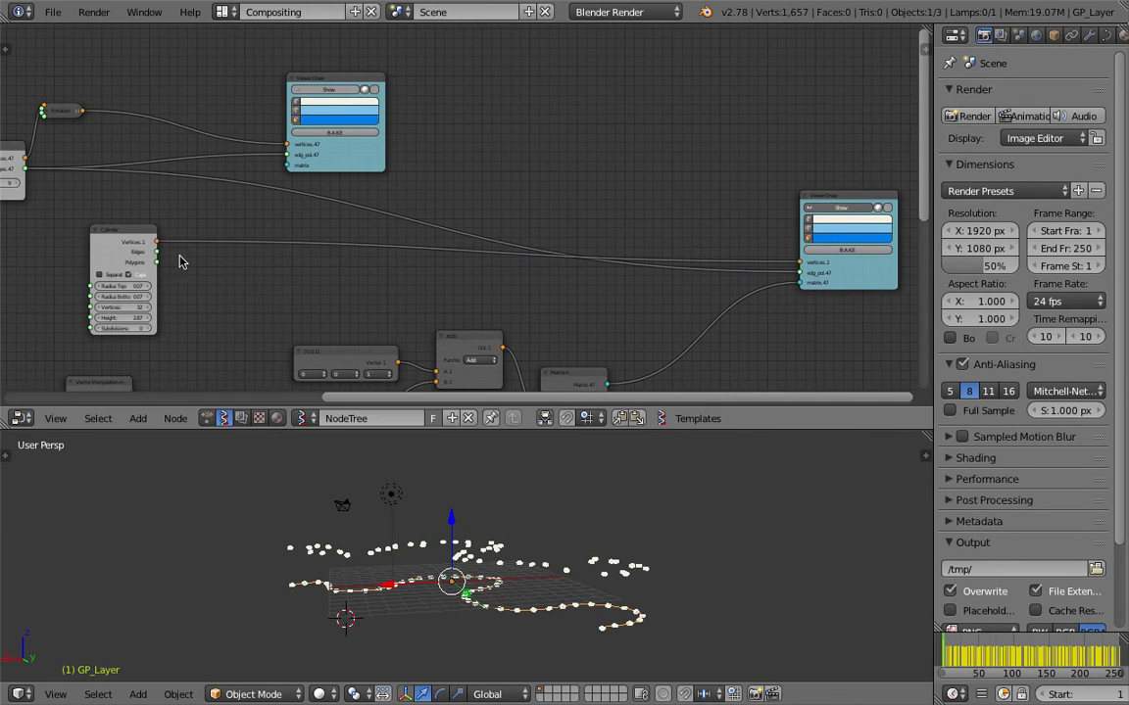
{"action": "left_click_drag", "start_coordinate": [157, 263], "coordinate": [801, 273]}
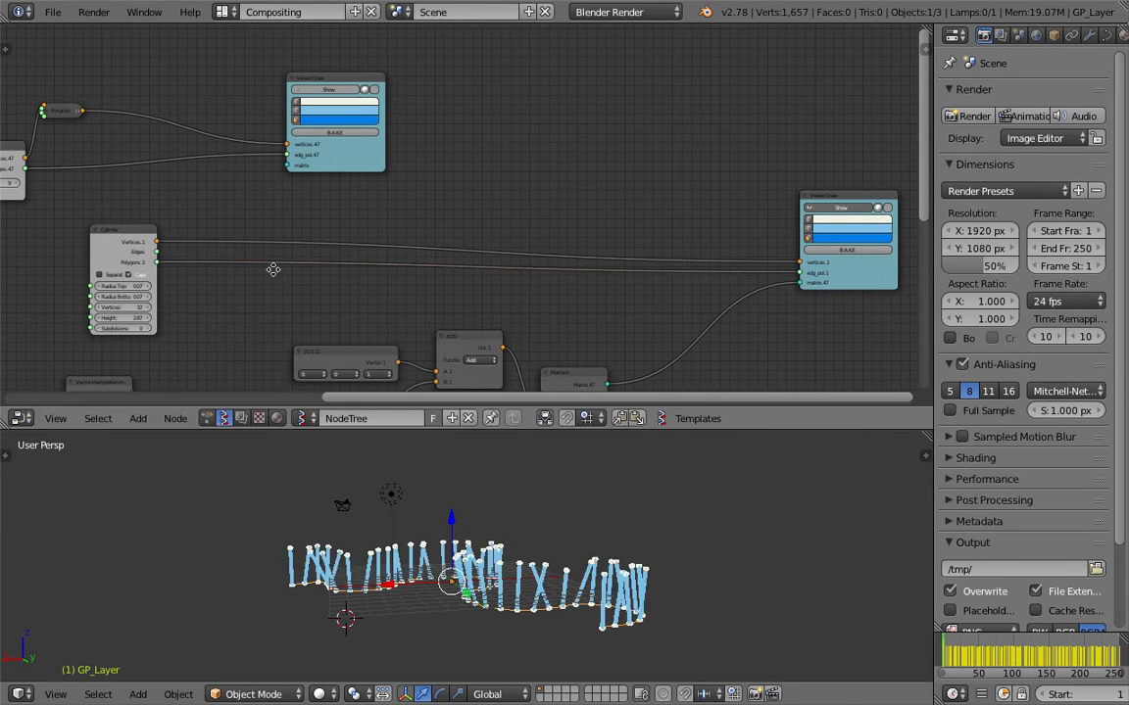
{"action": "middle_click_drag", "start_coordinate": [152, 253], "coordinate": [359, 238]}
{"action": "left_click_drag", "start_coordinate": [359, 218], "coordinate": [413, 214]}
{"action": "middle_click_drag", "start_coordinate": [393, 203], "coordinate": [485, 206]}
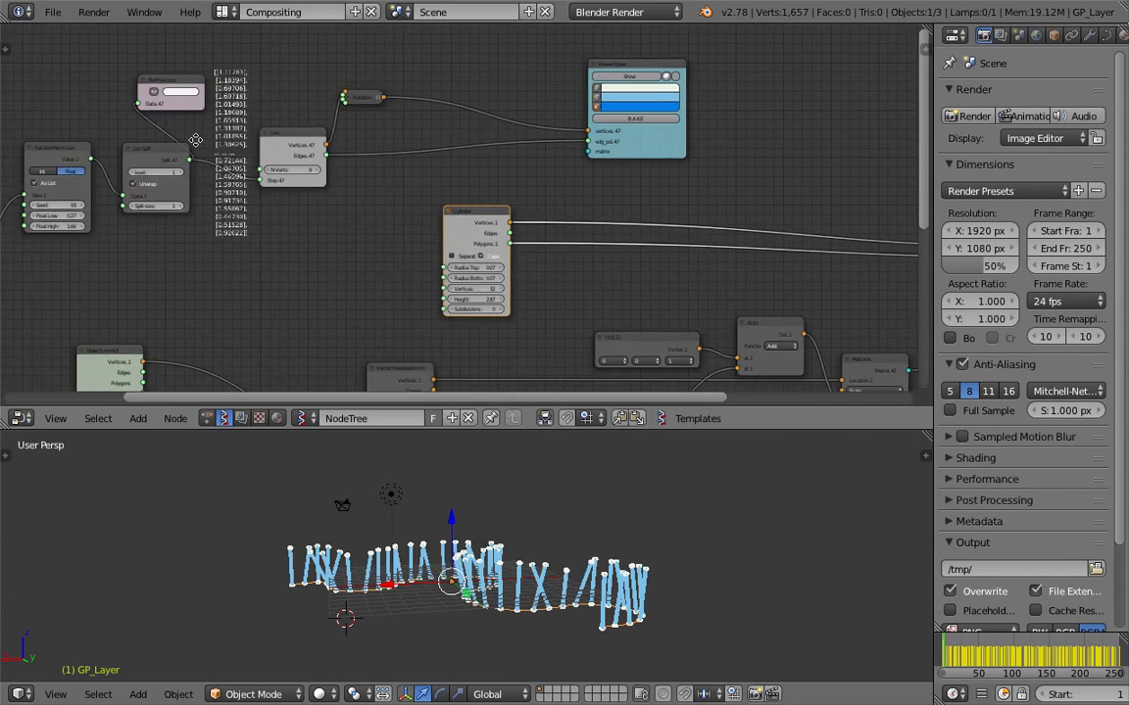
Connect the Random Num Gen's Value directly to the Cylinder's Height and check the varied heights along the curve.
{"action": "middle_click_drag", "start_coordinate": [196, 141], "coordinate": [298, 127]}
{"action": "scroll", "coordinate": [239, 154], "scroll_direction": "up", "scroll_amount": 3}
{"action": "left_click_drag", "start_coordinate": [157, 135], "coordinate": [474, 285]}
{"action": "left_click_drag", "start_coordinate": [604, 314], "coordinate": [624, 322]}
{"action": "middle_click_drag", "start_coordinate": [532, 295], "coordinate": [494, 284]}
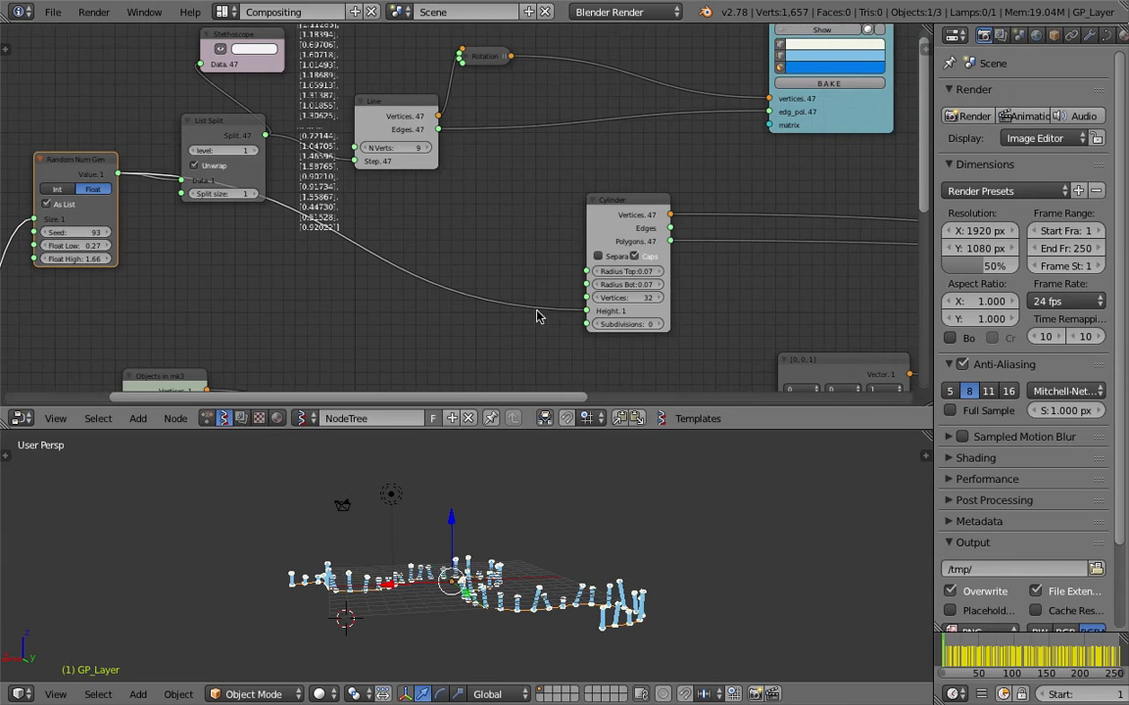
{"action": "scroll", "coordinate": [576, 481], "scroll_direction": "up", "scroll_amount": 2}
{"action": "middle_click_drag", "start_coordinate": [601, 500], "coordinate": [644, 497]}
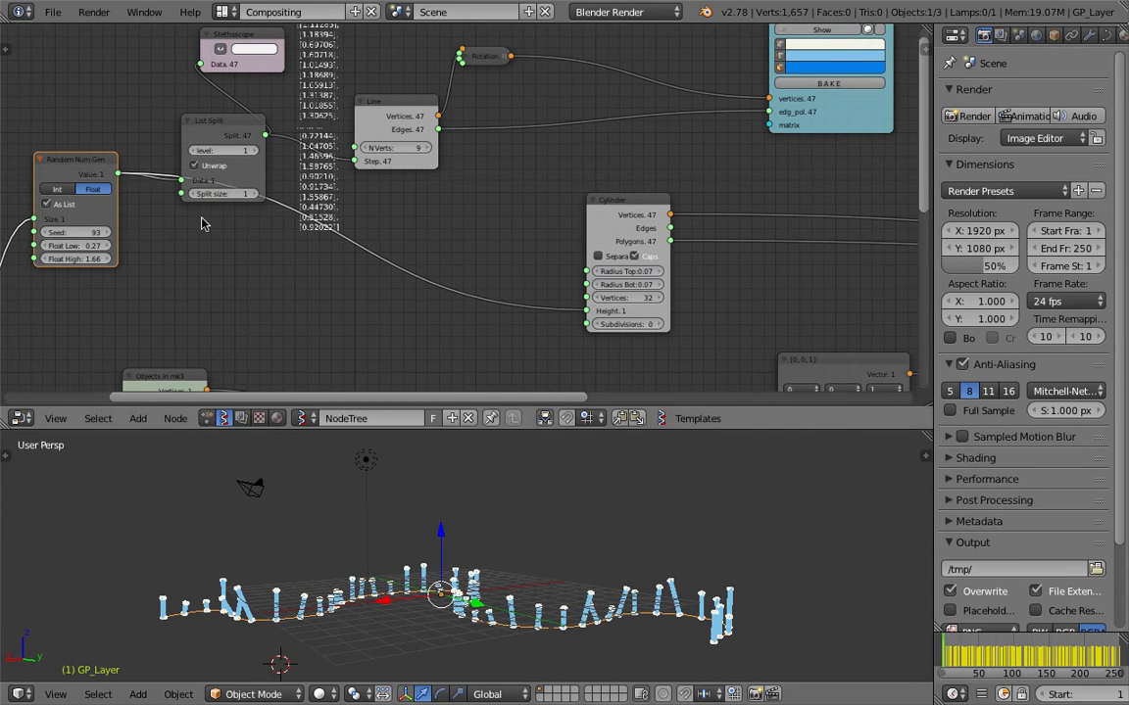
Set the height Random Num Gen's Float Low to 2.00 and Float High to 12.37.
{"action": "middle_click_drag", "start_coordinate": [171, 196], "coordinate": [176, 191]}
{"action": "left_click_drag", "start_coordinate": [82, 240], "coordinate": [108, 253]}
{"action": "type", "text": "2"}
{"action": "key", "text": "Return"}
{"action": "scroll", "coordinate": [382, 486], "scroll_direction": "down", "scroll_amount": 4}
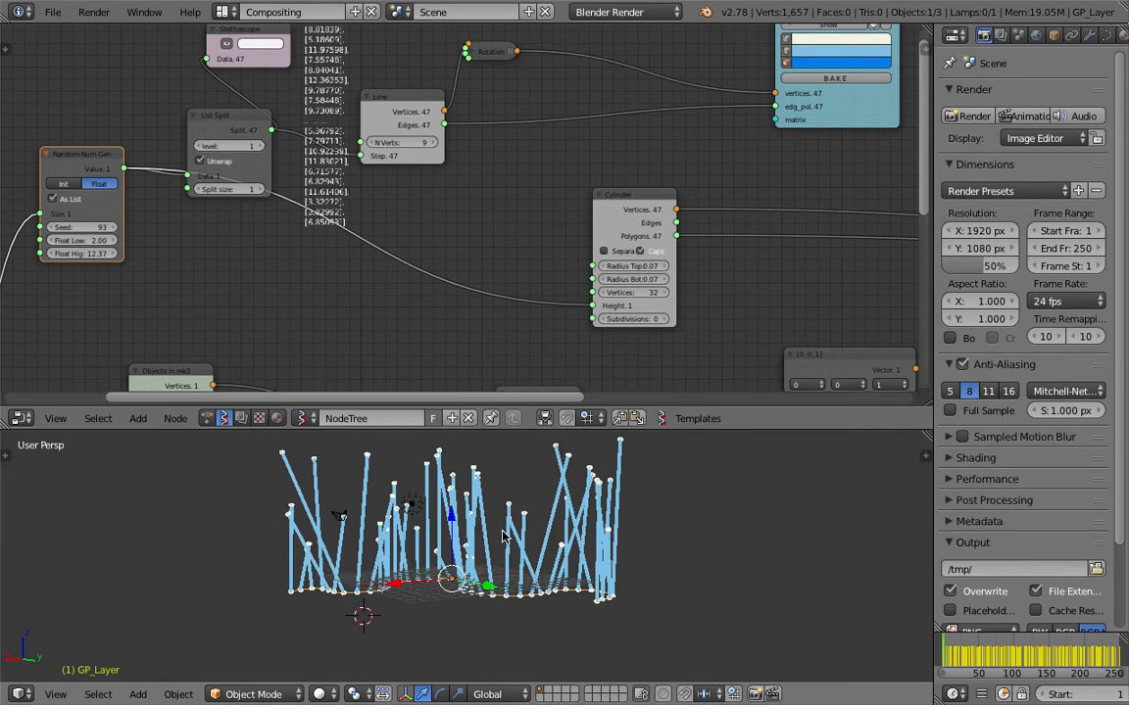
Hide vertices and edges in the final Viewer Draw and turn on face shading for the cylinders.
{"action": "scroll", "coordinate": [686, 255], "scroll_direction": "up", "scroll_amount": 1}
{"action": "mouse_move", "coordinate": [773, 269]}
{"action": "middle_mouse_down"}
{"action": "mouse_move", "coordinate": [602, 239]}
{"action": "mouse_move", "coordinate": [433, 242]}
{"action": "mouse_move", "coordinate": [177, 220]}
{"action": "middle_mouse_up"}
{"action": "middle_click_drag", "start_coordinate": [710, 196], "coordinate": [527, 203]}
{"action": "scroll", "coordinate": [490, 211], "scroll_direction": "up", "scroll_amount": 2}
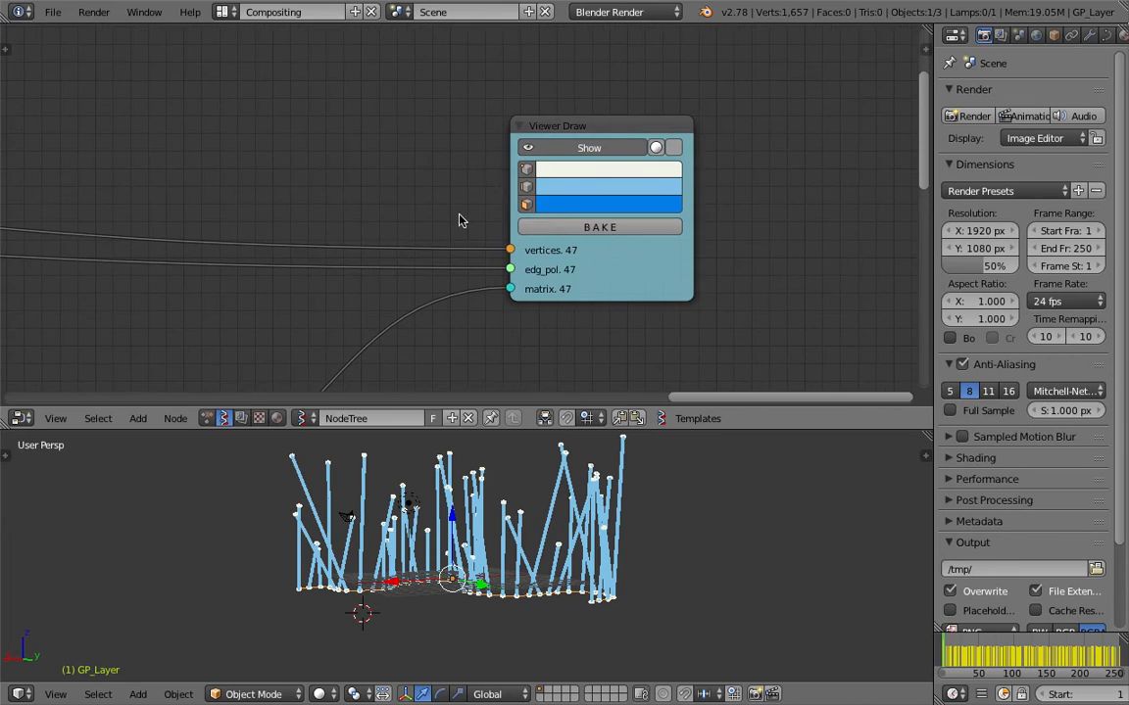
{"action": "left_click", "coordinate": [528, 187]}
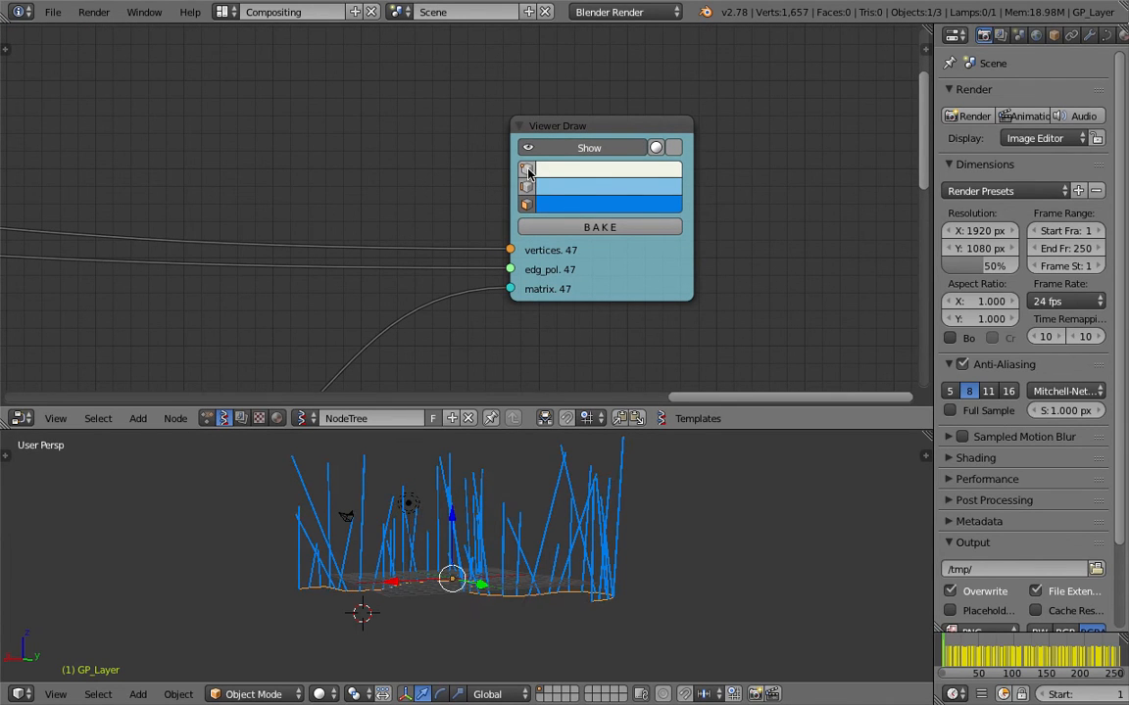
{"action": "left_click", "coordinate": [675, 151]}
{"action": "middle_click_drag", "start_coordinate": [525, 485], "coordinate": [516, 522]}
{"action": "scroll", "coordinate": [436, 516], "scroll_direction": "up", "scroll_amount": 4}
{"action": "mouse_move", "coordinate": [436, 516]}
{"action": "middle_mouse_down", "text": "shift"}
{"action": "mouse_move", "coordinate": [509, 585]}
{"action": "mouse_move", "coordinate": [492, 575]}
{"action": "mouse_move", "coordinate": [496, 602]}
{"action": "middle_mouse_up", "text": "shift"}
{"action": "scroll", "coordinate": [492, 574], "scroll_direction": "down", "scroll_amount": 3}
Give the Cylinder 5 vertices and a Radius Top of 0.04, enlarge its bottom radius, and save the file.
{"action": "middle_click_drag", "start_coordinate": [313, 263], "coordinate": [675, 199]}
{"action": "middle_click_drag", "start_coordinate": [296, 242], "coordinate": [347, 241]}
{"action": "scroll", "coordinate": [344, 241], "scroll_direction": "up", "scroll_amount": 1}
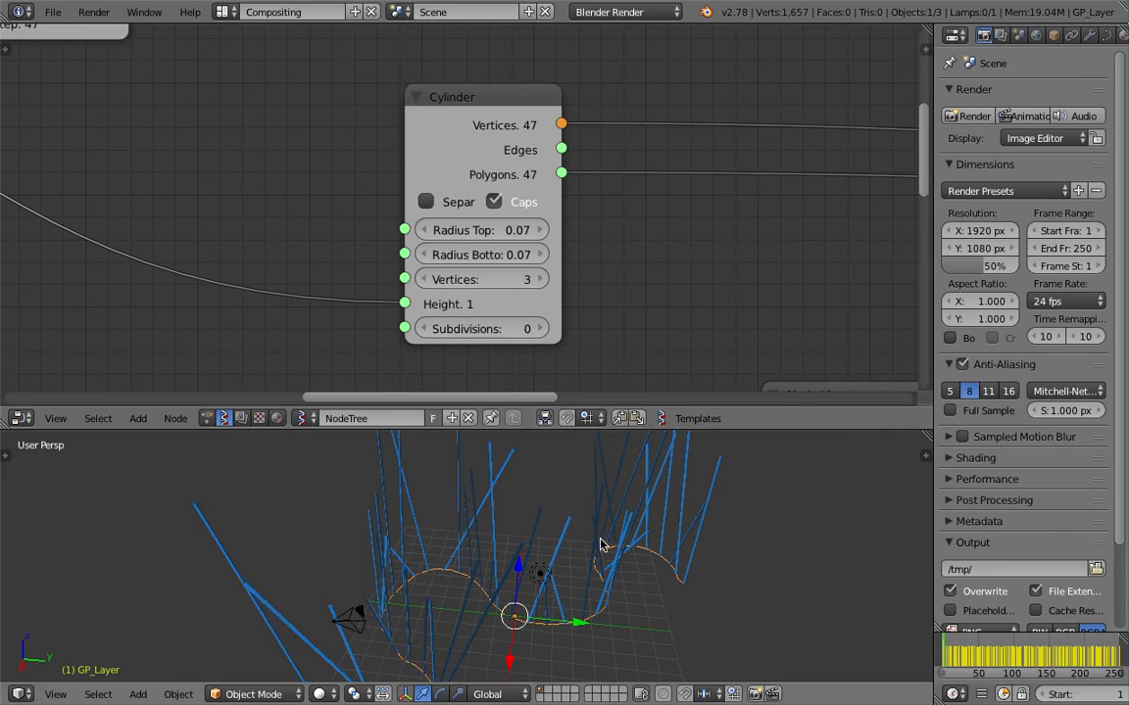
{"action": "middle_click_drag", "start_coordinate": [602, 544], "coordinate": [584, 541]}
{"action": "left_click_drag", "start_coordinate": [522, 231], "coordinate": [467, 232]}
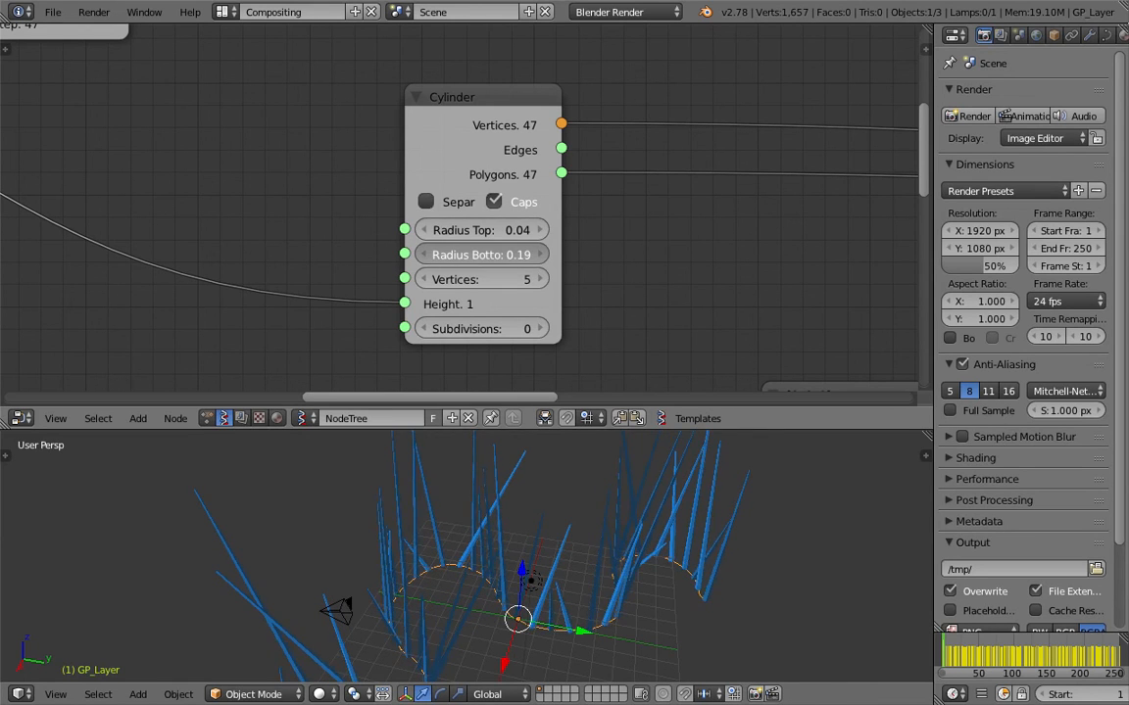
{"action": "left_click_drag", "start_coordinate": [482, 255], "coordinate": [505, 255]}
{"action": "key", "text": "ctrl+s"}
{"action": "left_click", "coordinate": [562, 605]}
Save the file, then set the Random Vector's Seed to 101 and Scale to 0.22, and the rotation's Float High to 101.94.
{"action": "middle_click_drag", "start_coordinate": [561, 603], "coordinate": [534, 588]}
{"action": "middle_click_drag", "start_coordinate": [393, 200], "coordinate": [2, 24]}
{"action": "scroll", "coordinate": [1127, 478], "scroll_direction": "down", "scroll_amount": 3}
{"action": "scroll", "coordinate": [579, 300], "scroll_direction": "down", "scroll_amount": 12}
{"action": "middle_click_drag", "start_coordinate": [514, 343], "coordinate": [591, 230]}
{"action": "scroll", "coordinate": [558, 269], "scroll_direction": "up", "scroll_amount": 2}
{"action": "scroll", "coordinate": [577, 253], "scroll_direction": "up", "scroll_amount": 2}
{"action": "key", "text": "ctrl+s"}
{"action": "left_click", "coordinate": [576, 253]}
{"action": "scroll", "coordinate": [565, 286], "scroll_direction": "up", "scroll_amount": 2}
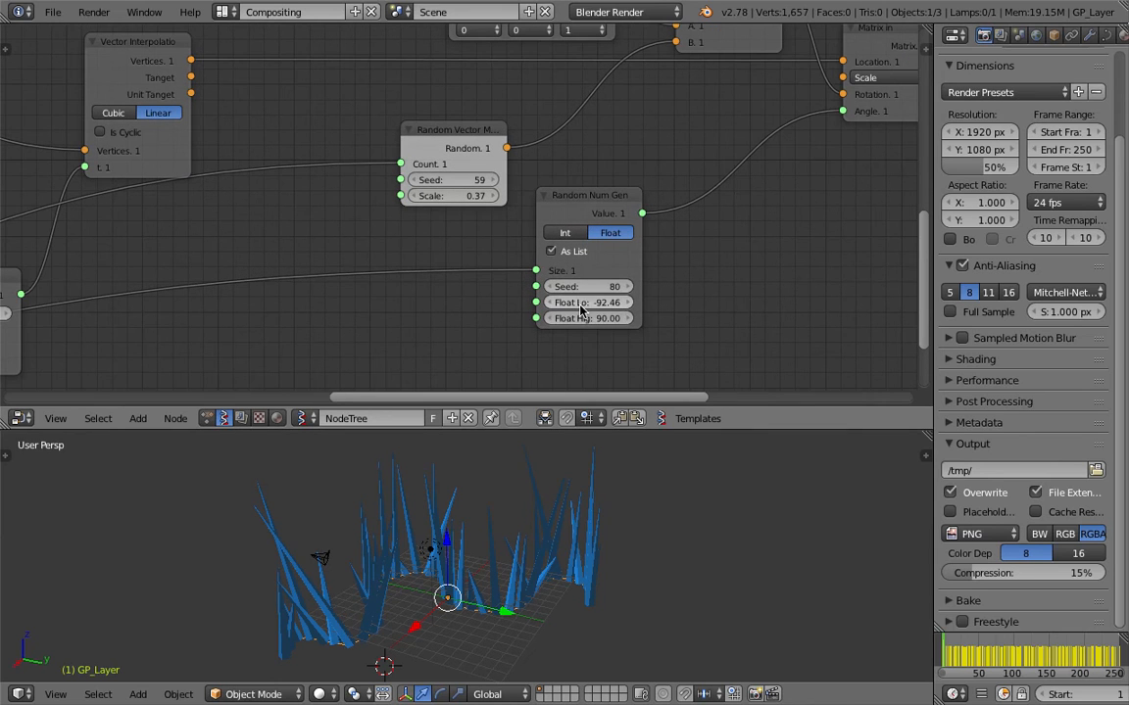
{"action": "mouse_move", "coordinate": [447, 181]}
{"action": "left_mouse_down"}
{"action": "mouse_move", "coordinate": [526, 196]}
{"action": "mouse_move", "coordinate": [378, 196]}
{"action": "mouse_move", "coordinate": [465, 196]}
{"action": "mouse_move", "coordinate": [433, 195]}
{"action": "left_mouse_up"}
{"action": "middle_click_drag", "start_coordinate": [410, 441], "coordinate": [640, 494]}
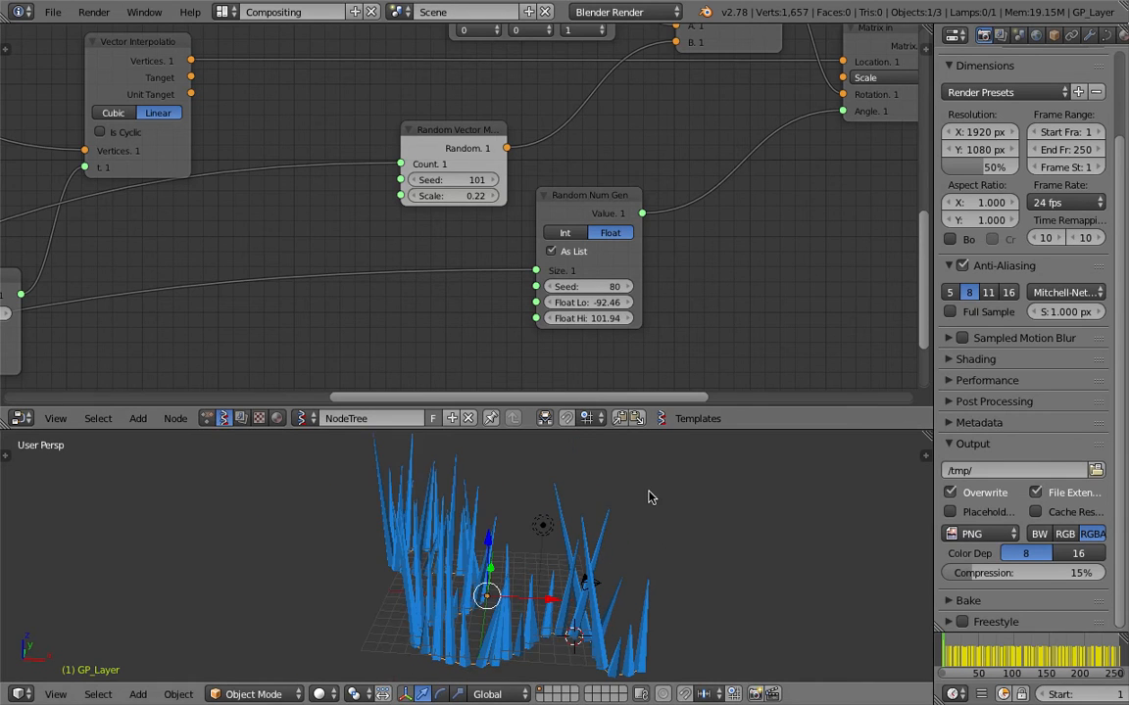
{"action": "middle_click_drag", "start_coordinate": [534, 532], "coordinate": [656, 509]}
Save the scene as a new incremented file named gpfx_004.blend on the Desktop.
{"action": "left_click", "coordinate": [53, 12]}
{"action": "left_click", "coordinate": [147, 162]}
{"action": "left_click", "coordinate": [999, 80]}
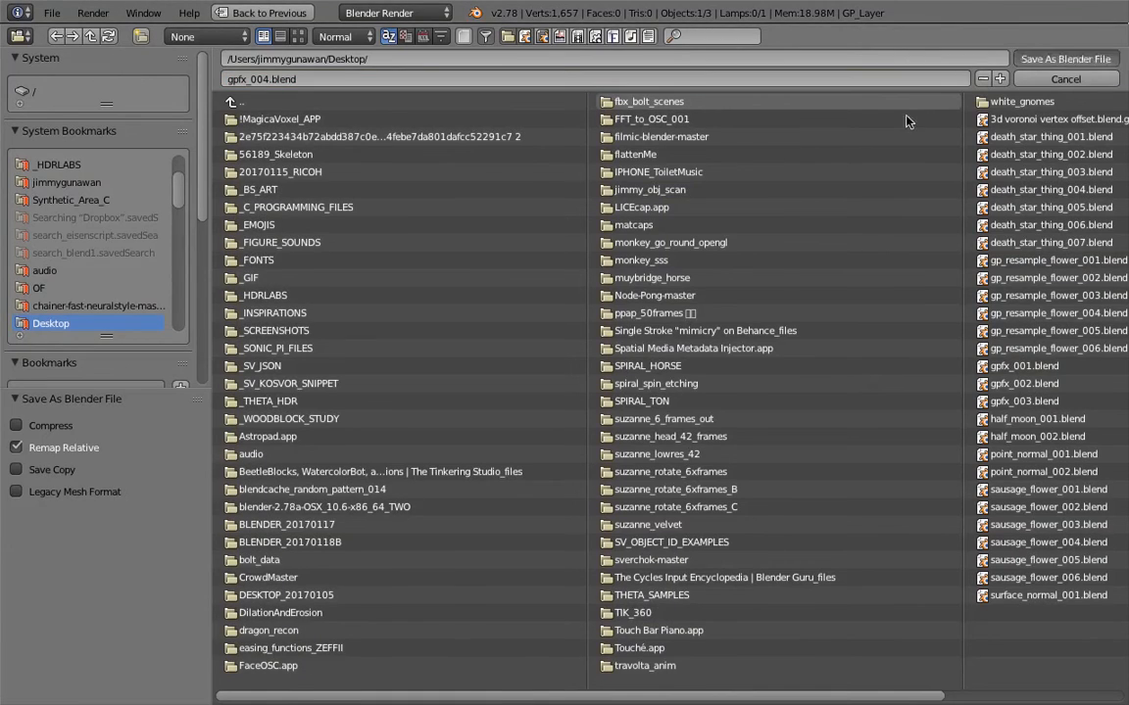
{"action": "key", "text": "Return"}
Rearrange the node tree layout, placing the Cylinder node beside the final Viewer Draw.
{"action": "scroll", "coordinate": [652, 534], "scroll_direction": "down", "scroll_amount": 2}
{"action": "scroll", "coordinate": [720, 240], "scroll_direction": "down", "scroll_amount": 4}
{"action": "middle_click_drag", "start_coordinate": [716, 144], "coordinate": [530, 240]}
{"action": "left_click_drag", "start_coordinate": [611, 171], "coordinate": [803, 90]}
{"action": "middle_click_drag", "start_coordinate": [803, 90], "coordinate": [783, 160]}
{"action": "left_click_drag", "start_coordinate": [458, 196], "coordinate": [509, 217]}
{"action": "left_click_drag", "start_coordinate": [334, 219], "coordinate": [479, 169]}
{"action": "scroll", "coordinate": [460, 175], "scroll_direction": "down", "scroll_amount": 3}
{"action": "middle_click_drag", "start_coordinate": [249, 161], "coordinate": [387, 257]}
{"action": "left_click_drag", "start_coordinate": [307, 191], "coordinate": [784, 112]}
{"action": "middle_click_drag", "start_coordinate": [755, 156], "coordinate": [676, 152]}
{"action": "scroll", "coordinate": [578, 504], "scroll_direction": "up", "scroll_amount": 4}
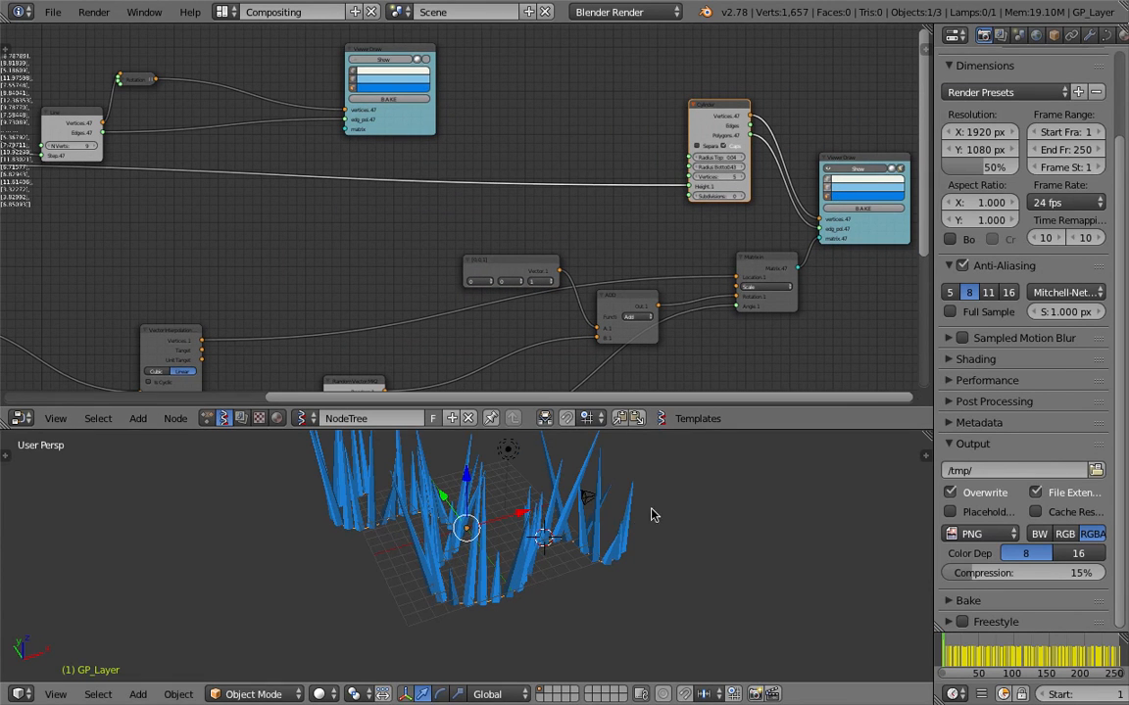
Enlarge the 3D viewport at the expense of the node editor to get a bigger view of the spikes.
{"action": "left_click_drag", "start_coordinate": [686, 430], "coordinate": [686, 240]}
{"action": "middle_click_drag", "start_coordinate": [605, 352], "coordinate": [395, 384]}
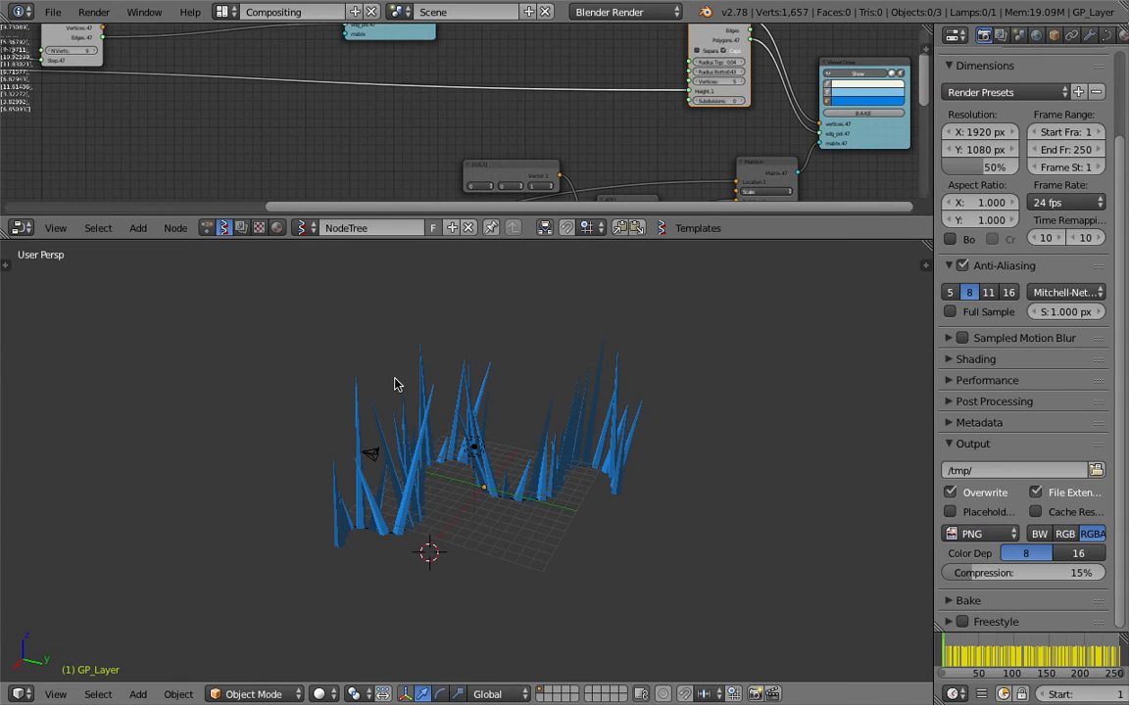
{"action": "middle_click_drag", "start_coordinate": [432, 476], "coordinate": [556, 390]}
{"action": "scroll", "coordinate": [532, 493], "scroll_direction": "up", "scroll_amount": 2}
{"action": "middle_click_drag", "start_coordinate": [670, 440], "coordinate": [600, 472]}
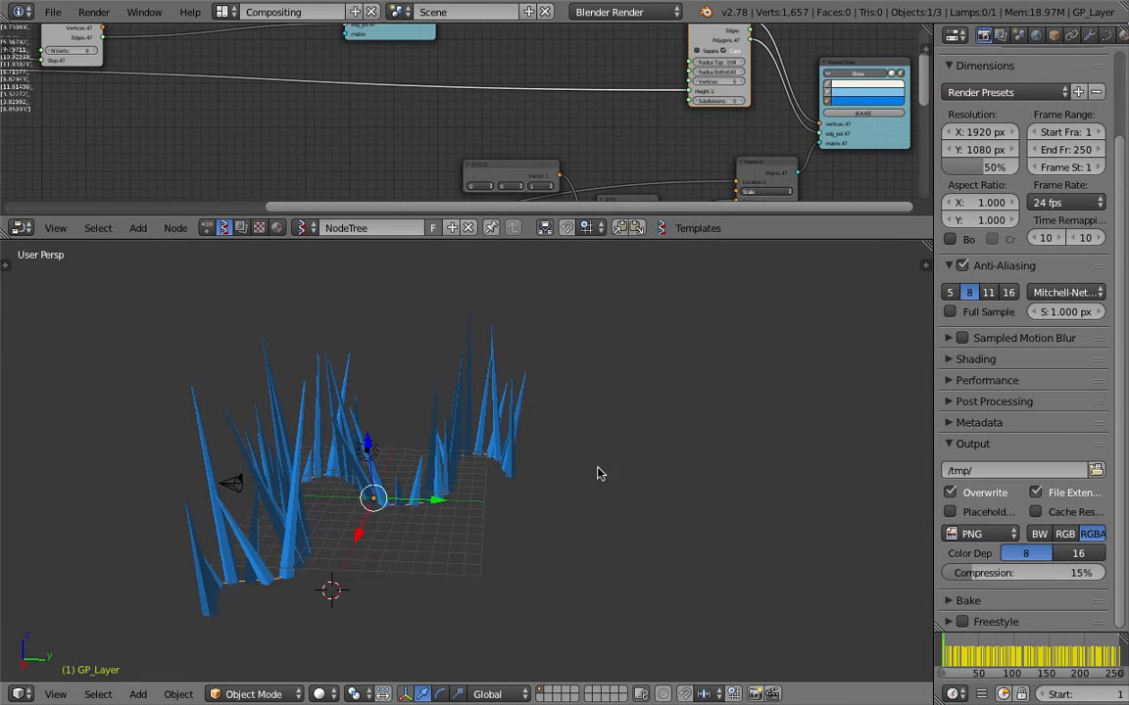
Add a UV sphere, place it beside the spikes, and scale it up to a diameter of about 7.8.
{"action": "key", "text": "shift+a"}
{"action": "mouse_move", "coordinate": [618, 433]}
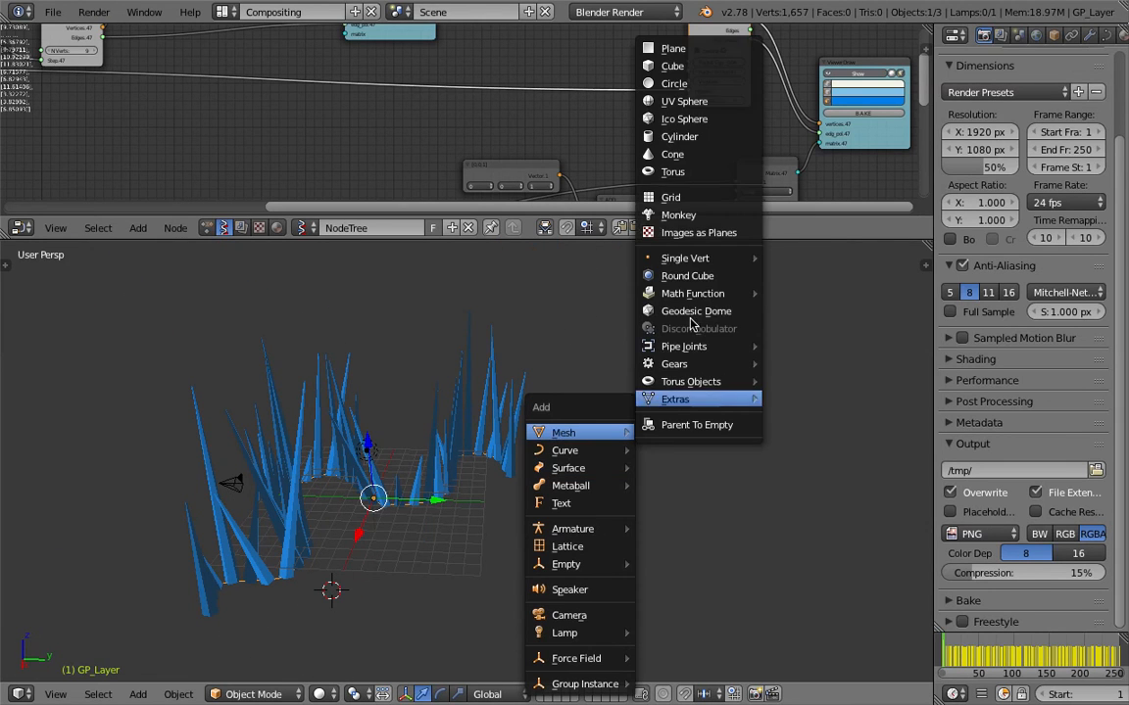
{"action": "left_click", "coordinate": [694, 106]}
{"action": "key", "text": "g"}
{"action": "left_click", "coordinate": [706, 340]}
{"action": "key", "text": "s"}
{"action": "left_click", "coordinate": [734, 617]}
{"action": "key", "text": "s"}
{"action": "left_click", "coordinate": [697, 536]}
{"action": "middle_click_drag", "start_coordinate": [694, 534], "coordinate": [623, 473]}
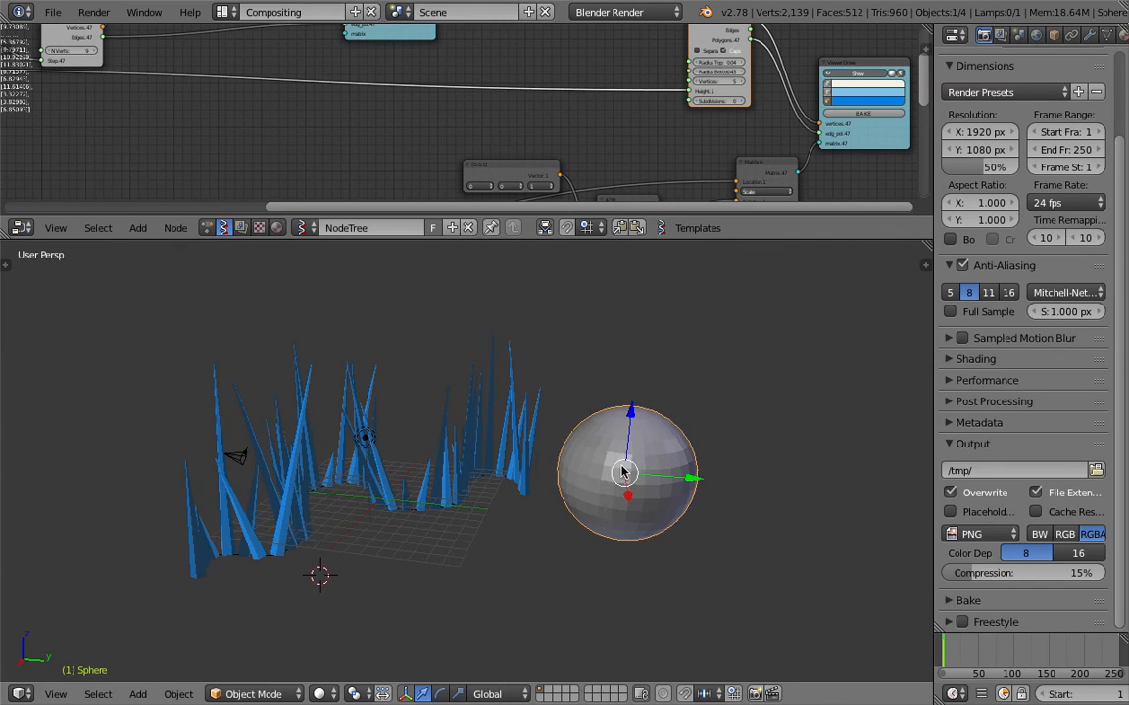
Set the Grease Pencil stroke placement to Surface and draw a curved stroke on the sphere.
{"action": "left_click", "coordinate": [4, 257]}
{"action": "left_click", "coordinate": [14, 456]}
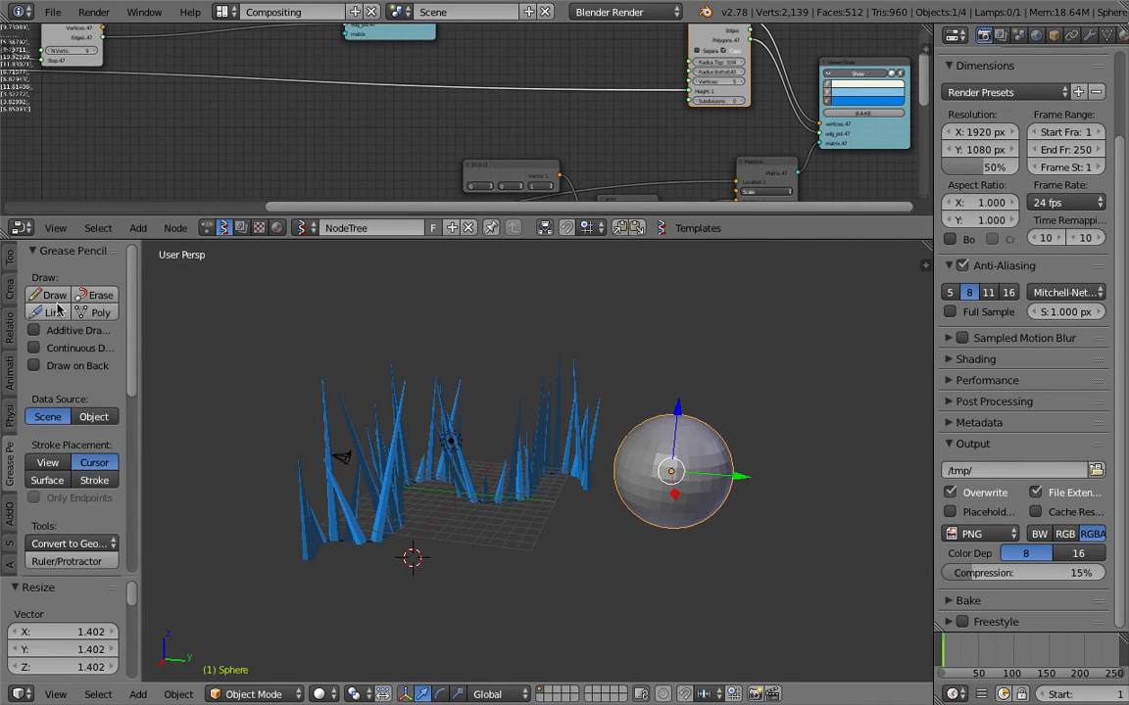
{"action": "scroll", "coordinate": [70, 471], "scroll_direction": "down", "scroll_amount": 1}
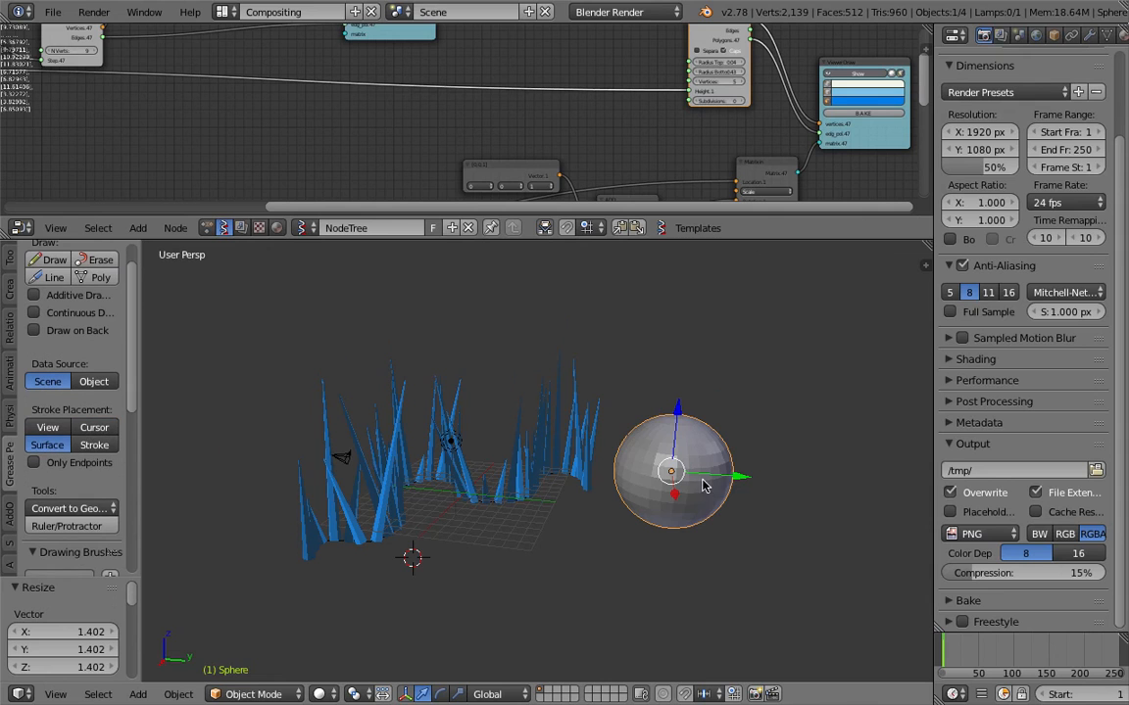
{"action": "scroll", "coordinate": [703, 485], "scroll_direction": "up", "scroll_amount": 4}
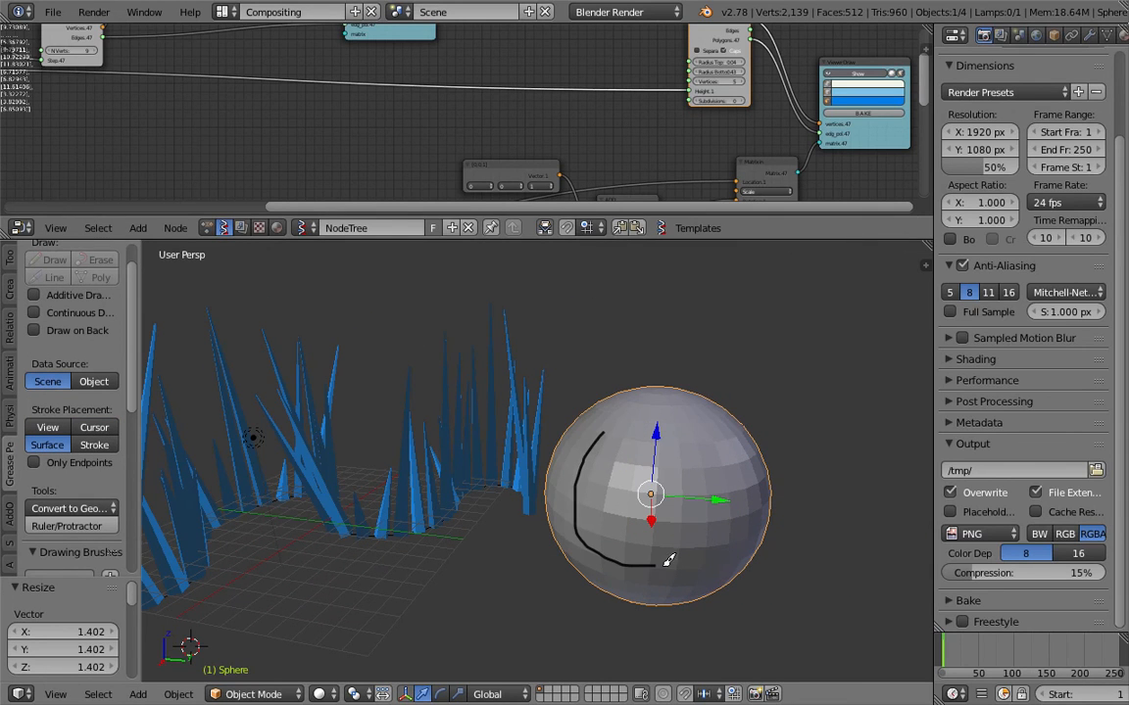
Examine the sphere in solid and wireframe shading to check how the stroke follows its surface.
{"action": "mouse_move", "coordinate": [768, 508]}
{"action": "middle_mouse_down"}
{"action": "mouse_move", "coordinate": [743, 469]}
{"action": "mouse_move", "coordinate": [683, 456]}
{"action": "mouse_move", "coordinate": [431, 456]}
{"action": "mouse_move", "coordinate": [526, 536]}
{"action": "mouse_move", "coordinate": [619, 517]}
{"action": "middle_mouse_up"}
{"action": "key", "text": "z"}
{"action": "scroll", "coordinate": [618, 523], "scroll_direction": "down", "scroll_amount": 5}
{"action": "key", "text": "z"}
{"action": "key", "text": "z"}
{"action": "key", "text": "z"}
{"action": "key", "text": "z"}
{"action": "scroll", "coordinate": [599, 526], "scroll_direction": "down", "scroll_amount": 2}
Show and widen the properties sidebar, and unlink the GPencil data block from the scene's Grease Pencil layers.
{"action": "left_click", "coordinate": [921, 266]}
{"action": "scroll", "coordinate": [861, 544], "scroll_direction": "down", "scroll_amount": 3}
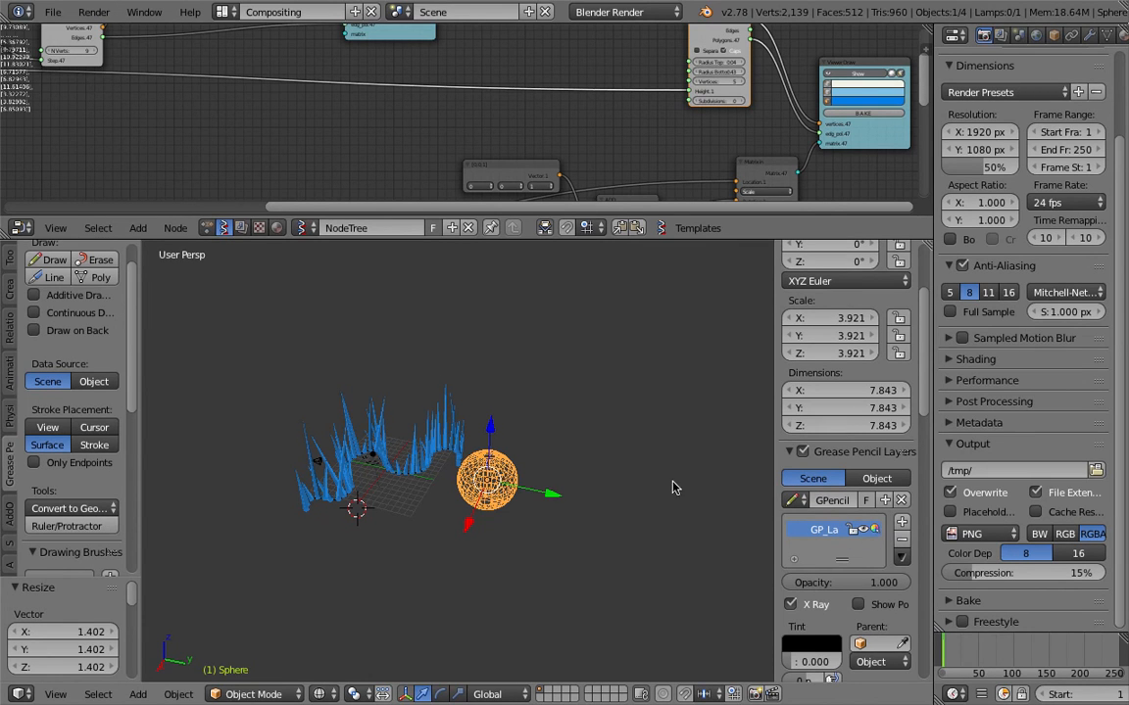
{"action": "scroll", "coordinate": [693, 493], "scroll_direction": "up", "scroll_amount": 6}
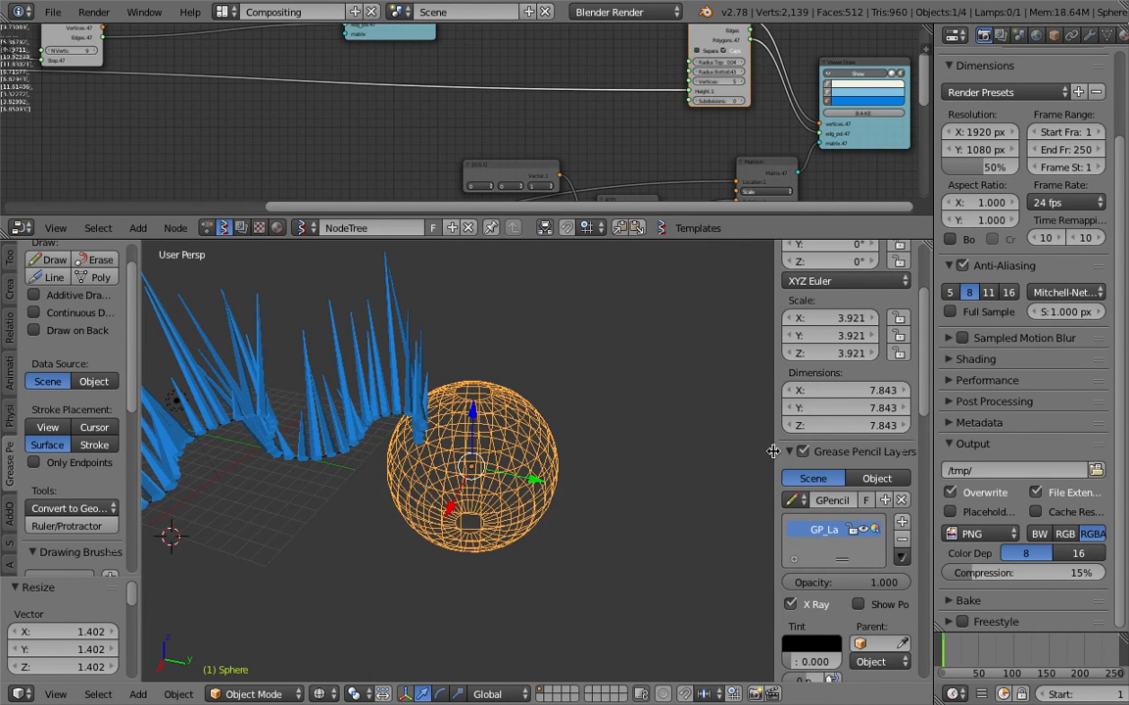
{"action": "left_click_drag", "start_coordinate": [774, 450], "coordinate": [628, 451]}
{"action": "scroll", "coordinate": [493, 471], "scroll_direction": "up", "scroll_amount": 3}
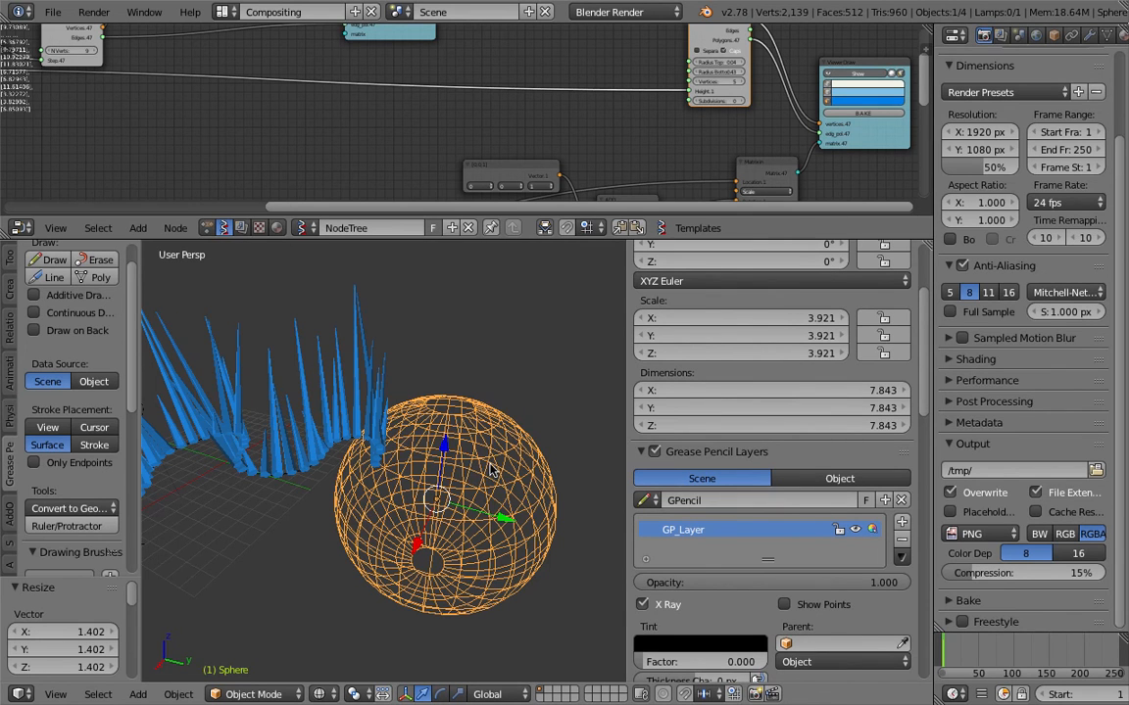
{"action": "left_click", "coordinate": [902, 501]}
Return the sphere to solid shading and draw new Grease Pencil strokes around its surface.
{"action": "middle_click_drag", "start_coordinate": [386, 431], "coordinate": [434, 453]}
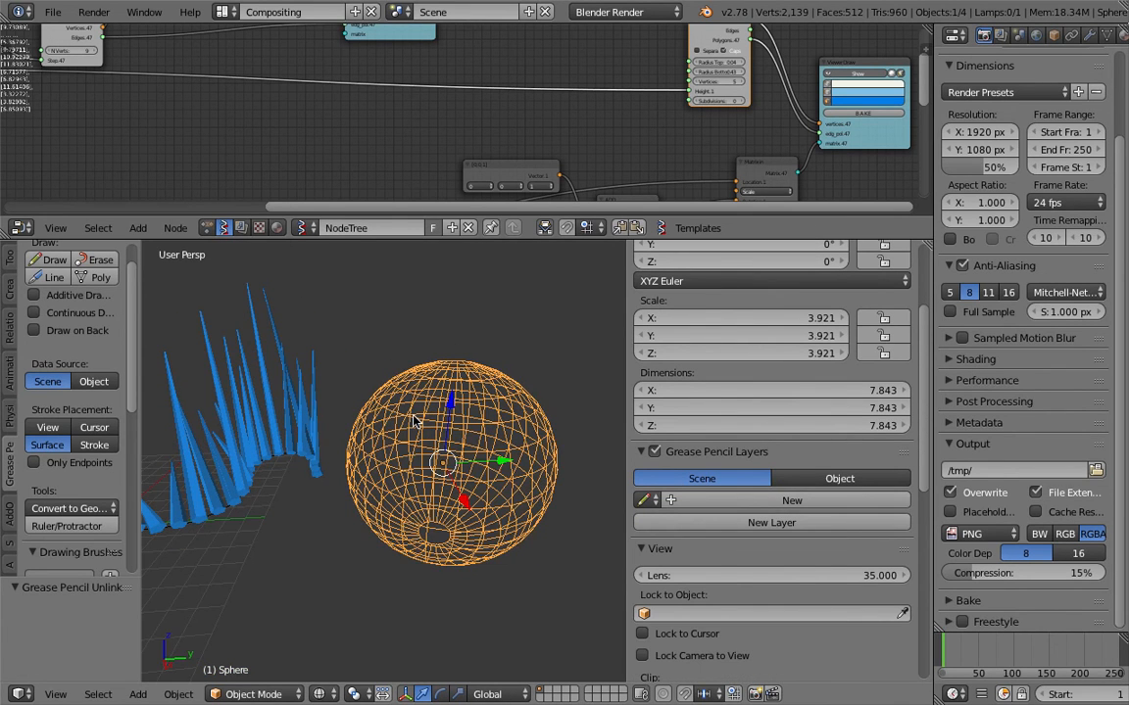
{"action": "key", "text": "z"}
{"action": "left_click_drag", "start_coordinate": [405, 412], "coordinate": [385, 449]}
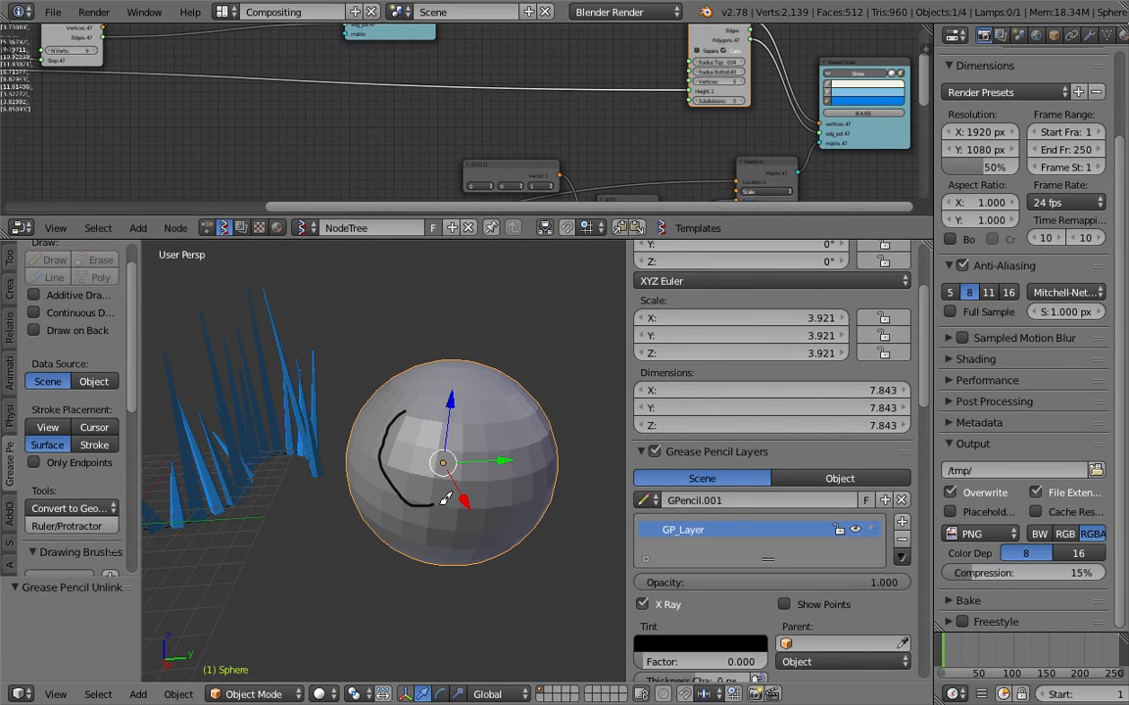
{"action": "mouse_move", "coordinate": [547, 477]}
{"action": "middle_mouse_down"}
{"action": "mouse_move", "coordinate": [511, 494]}
{"action": "mouse_move", "coordinate": [461, 460]}
{"action": "mouse_move", "coordinate": [385, 467]}
{"action": "middle_mouse_up"}
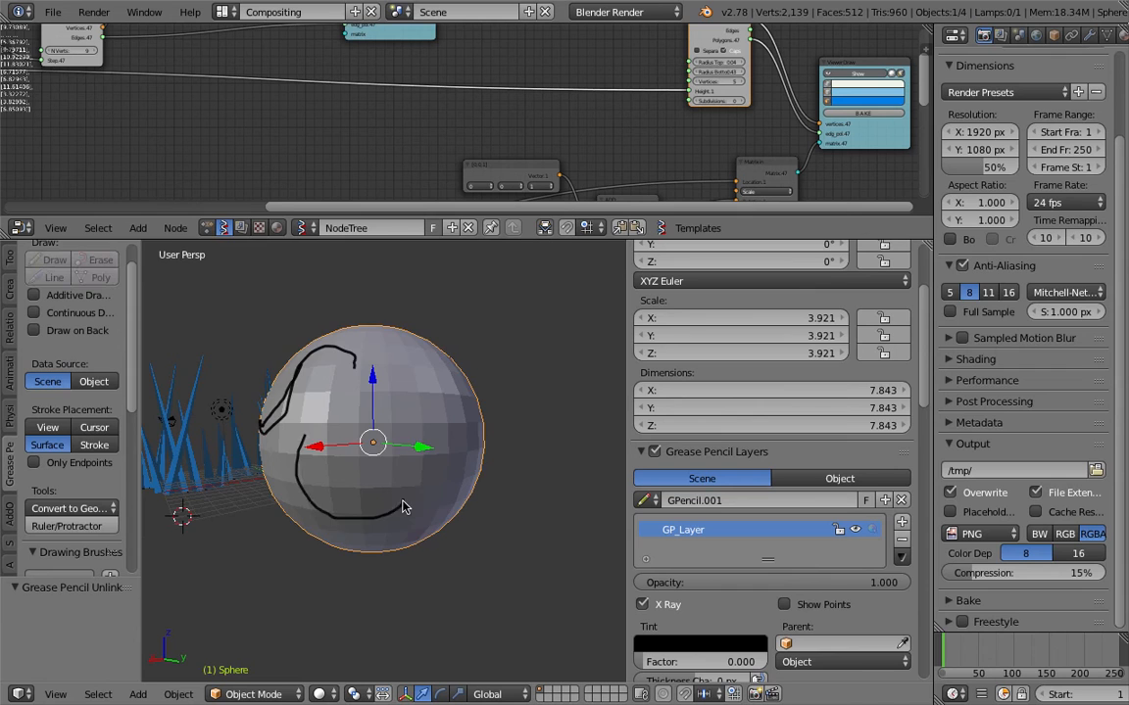
{"action": "left_click_drag", "start_coordinate": [402, 502], "coordinate": [416, 497]}
Examine the new strokes around the sphere and the existing spikes, and hide the properties sidebar.
{"action": "middle_click_drag", "start_coordinate": [439, 484], "coordinate": [403, 461]}
{"action": "scroll", "coordinate": [407, 441], "scroll_direction": "up", "scroll_amount": 2}
{"action": "scroll", "coordinate": [411, 411], "scroll_direction": "down", "scroll_amount": 2}
{"action": "mouse_move", "coordinate": [411, 408]}
{"action": "middle_mouse_down"}
{"action": "mouse_move", "coordinate": [532, 390]}
{"action": "mouse_move", "coordinate": [420, 431]}
{"action": "middle_mouse_up"}
{"action": "mouse_move", "coordinate": [460, 493]}
{"action": "middle_mouse_down"}
{"action": "mouse_move", "coordinate": [411, 503]}
{"action": "mouse_move", "coordinate": [361, 429]}
{"action": "middle_mouse_up"}
{"action": "mouse_move", "coordinate": [329, 468]}
{"action": "middle_mouse_down"}
{"action": "mouse_move", "coordinate": [391, 537]}
{"action": "mouse_move", "coordinate": [537, 449]}
{"action": "mouse_move", "coordinate": [460, 532]}
{"action": "mouse_move", "coordinate": [441, 495]}
{"action": "mouse_move", "coordinate": [466, 461]}
{"action": "mouse_move", "coordinate": [473, 468]}
{"action": "middle_mouse_up"}
{"action": "key", "text": "z"}
{"action": "key", "text": "z"}
{"action": "middle_click_drag", "start_coordinate": [429, 505], "coordinate": [504, 461]}
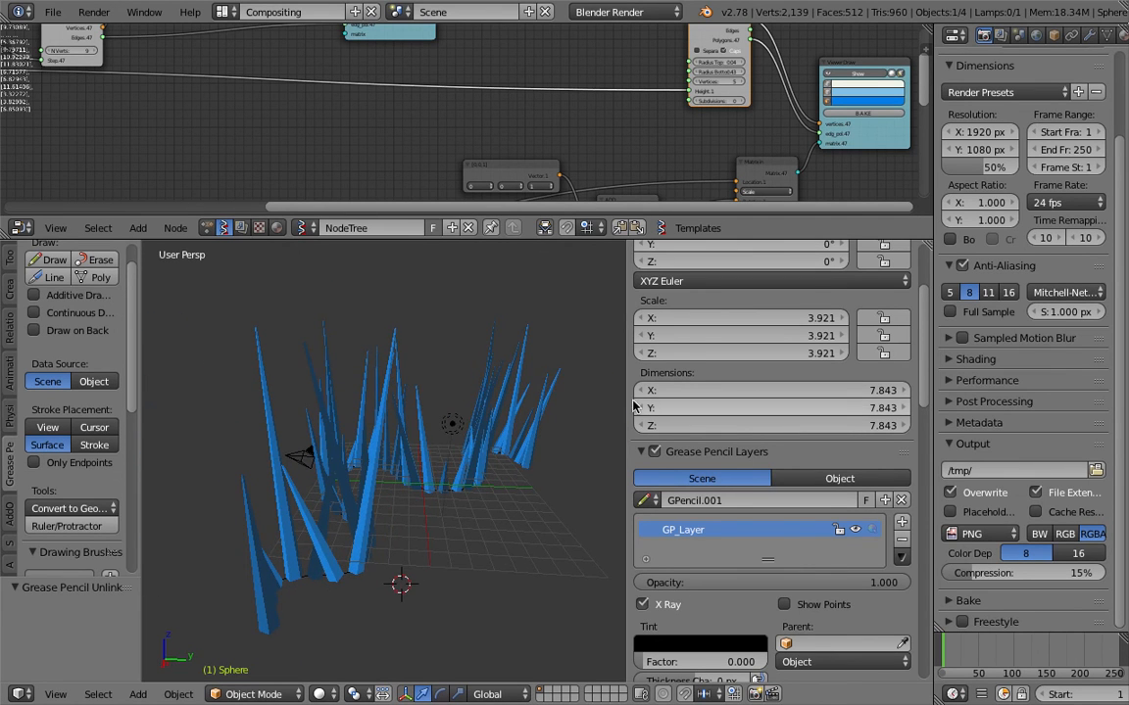
{"action": "key", "text": "n"}
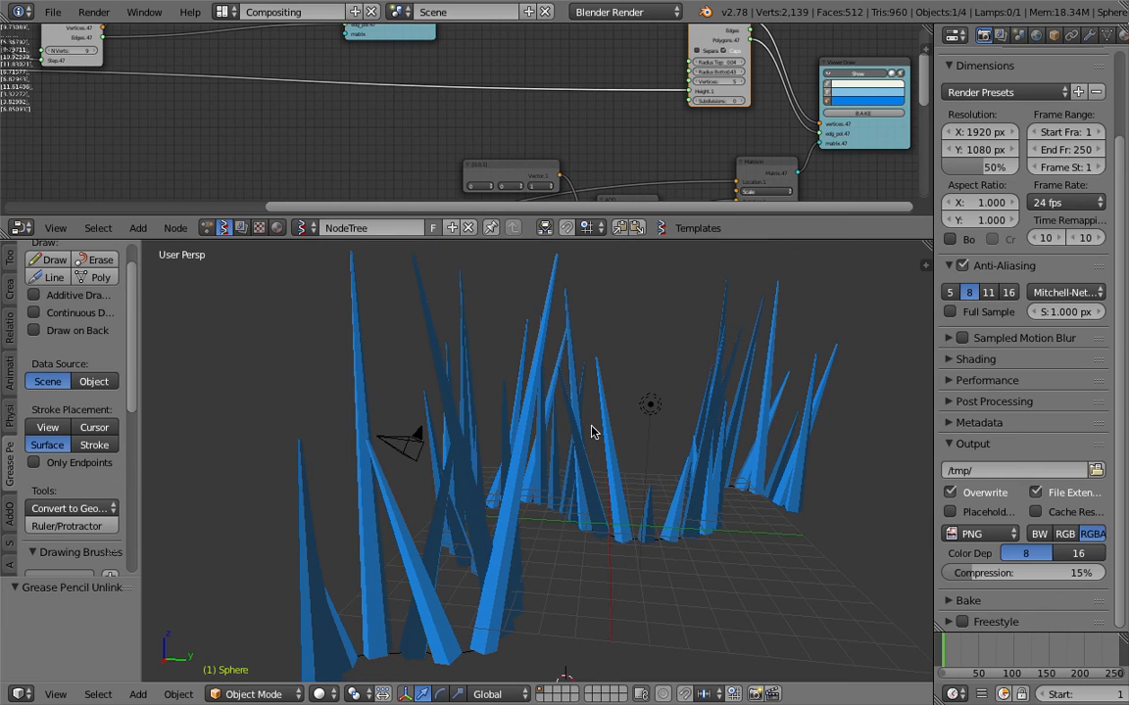